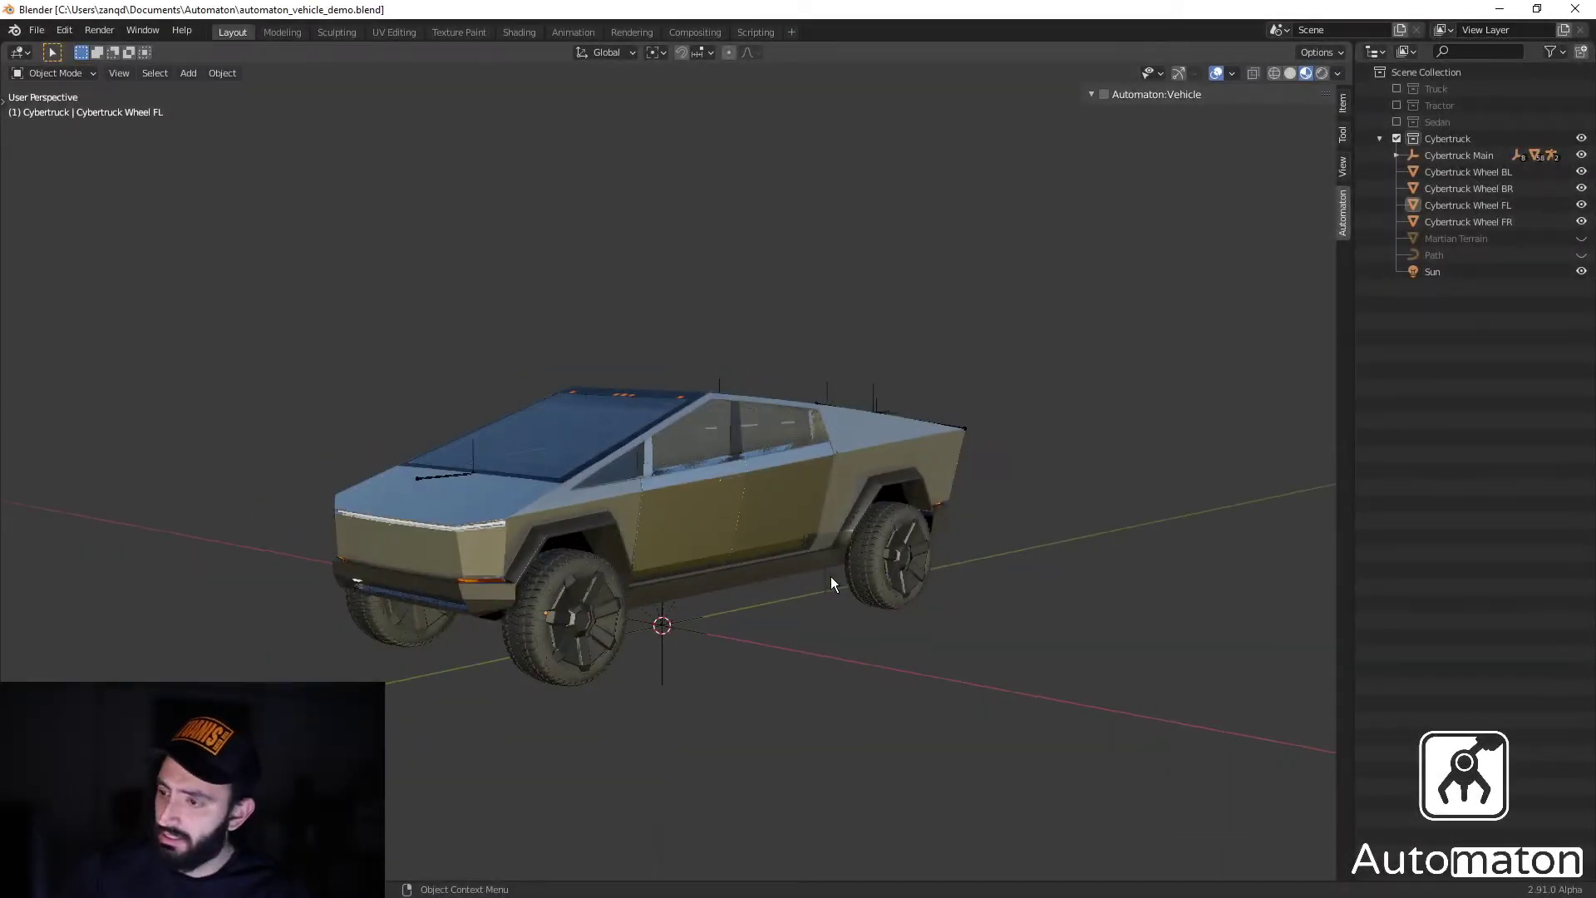
# Examine the Cybertruck model from the front, side and rear.
pyautogui.scroll(3, 839, 597)
pyautogui.scroll(-3, 840, 597)
pyautogui.moveTo(840, 597)
pyautogui.mouseDown(button='middle')
pyautogui.moveTo(825, 601)
pyautogui.moveTo(838, 610)
pyautogui.moveTo(822, 595)
pyautogui.mouseUp(button='middle')
pyautogui.scroll(3, 823, 604)
pyautogui.scroll(-4, 810, 644)
pyautogui.scroll(3, 791, 645)
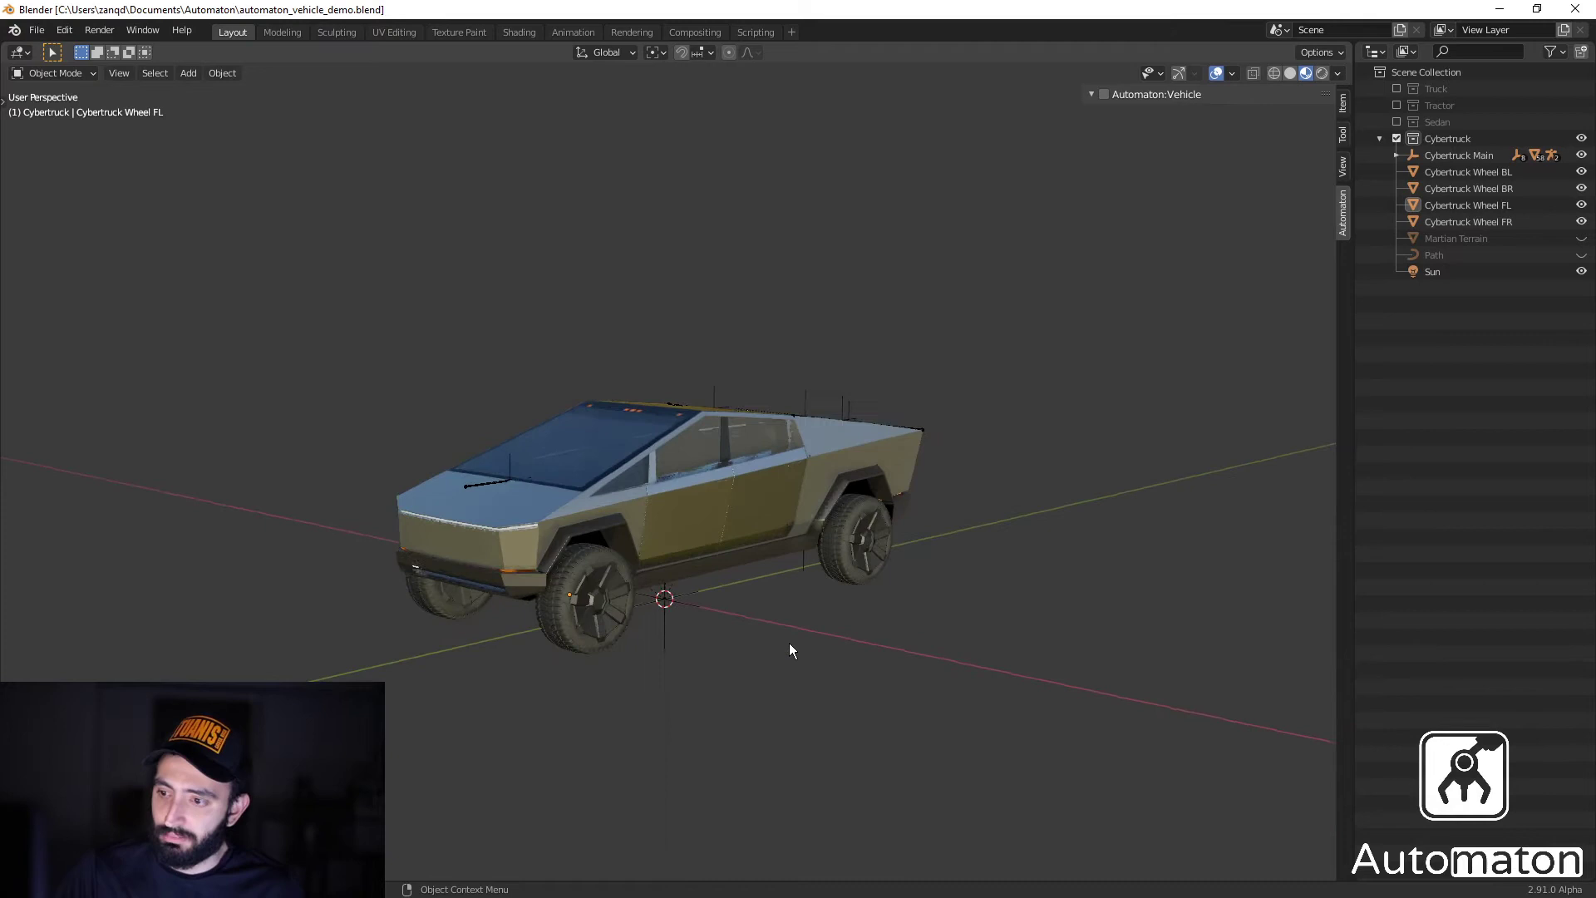
pyautogui.scroll(1, 793, 645)
pyautogui.moveTo(793, 648); pyautogui.dragTo(735, 548, button='middle')
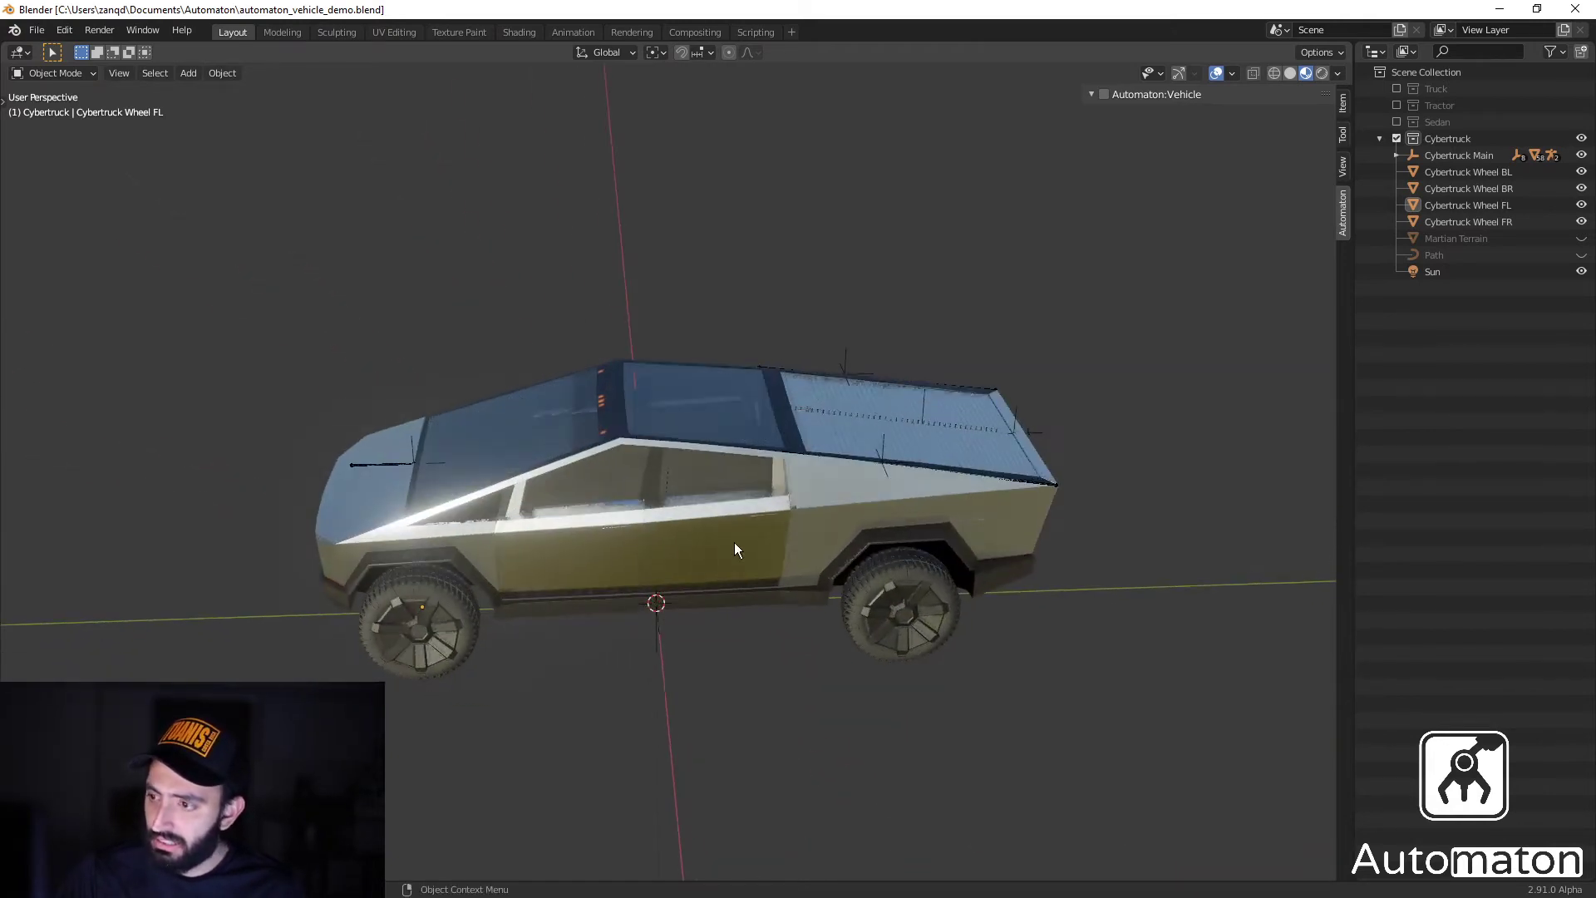
pyautogui.moveTo(541, 472); pyautogui.dragTo(525, 486, button='middle')
pyautogui.scroll(2, 482, 453)
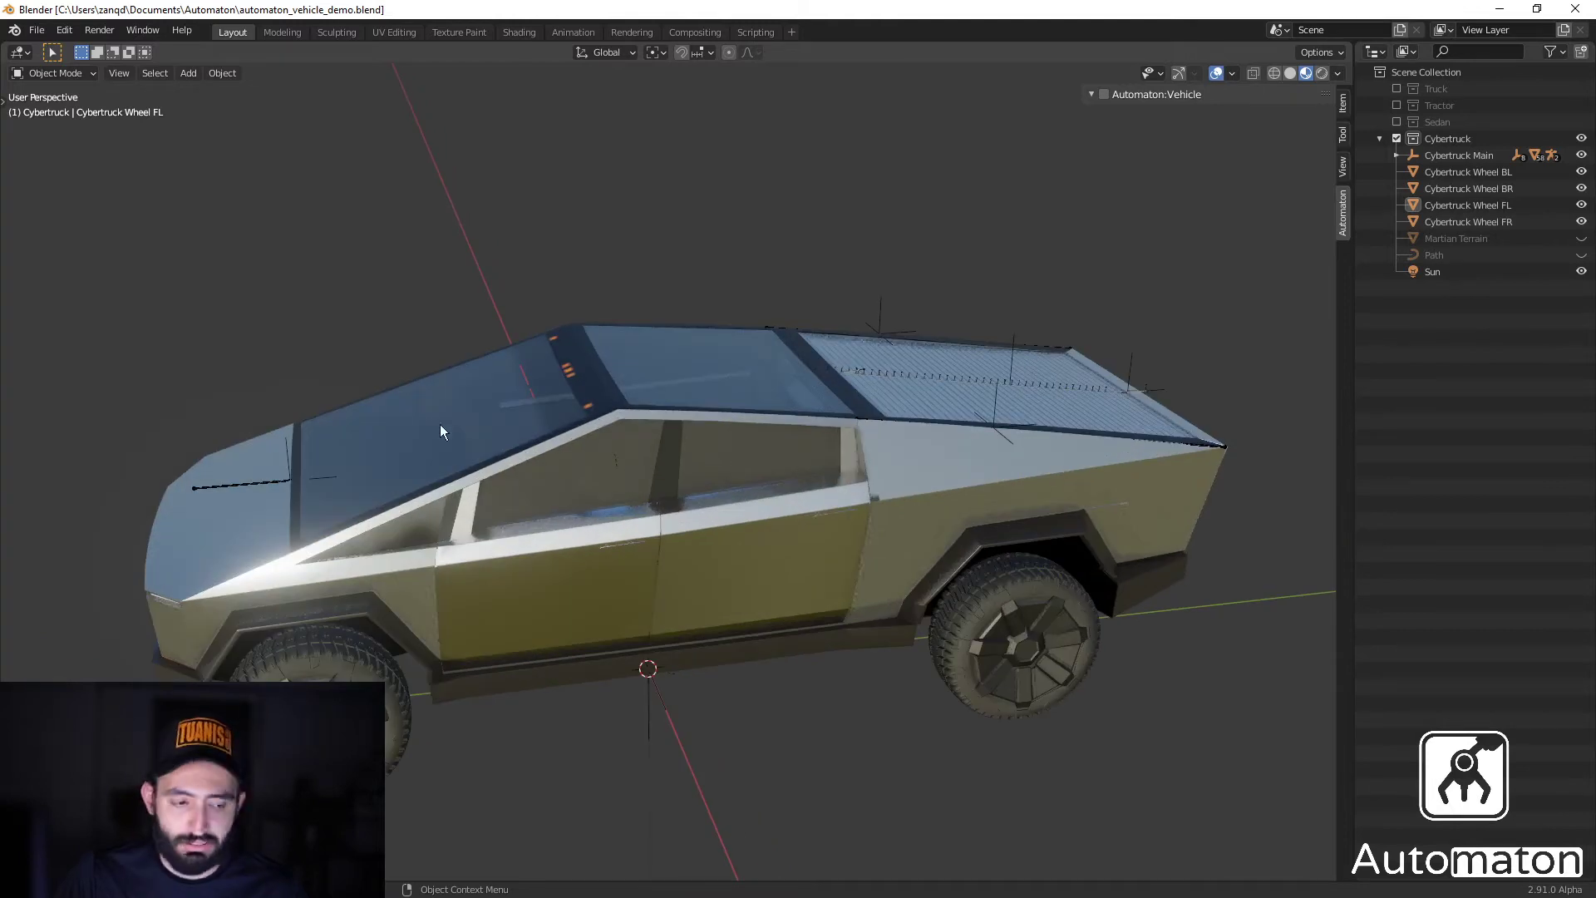
pyautogui.scroll(-2, 859, 459)
pyautogui.moveTo(856, 459); pyautogui.dragTo(785, 456, button='middle')
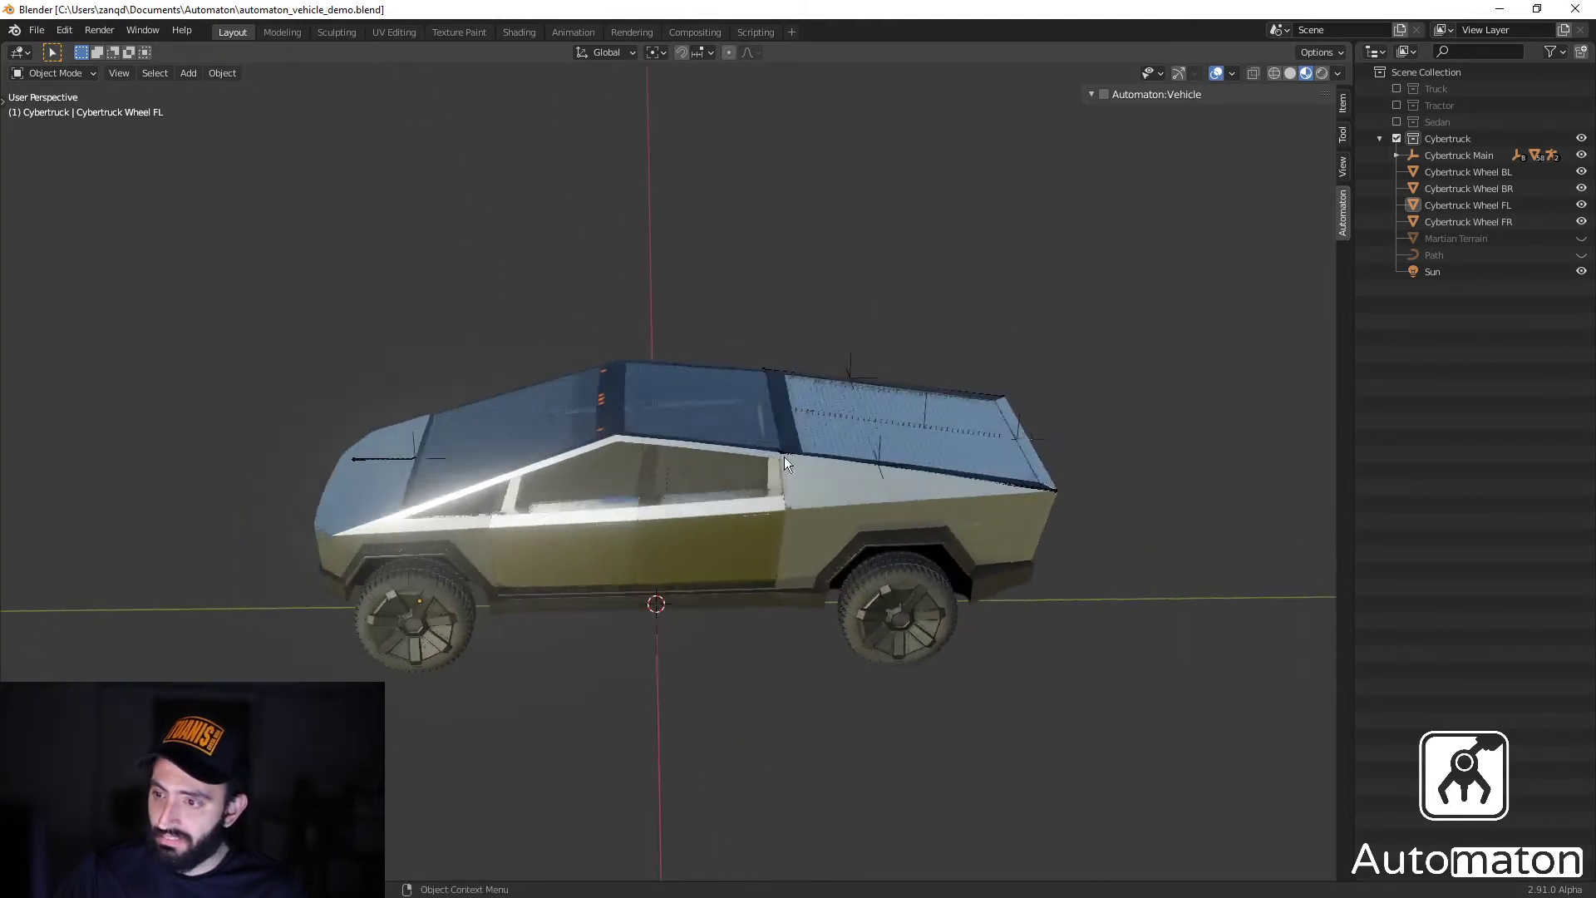
pyautogui.moveTo(492, 465); pyautogui.dragTo(420, 509, button='middle')
pyautogui.scroll(1, 421, 509)
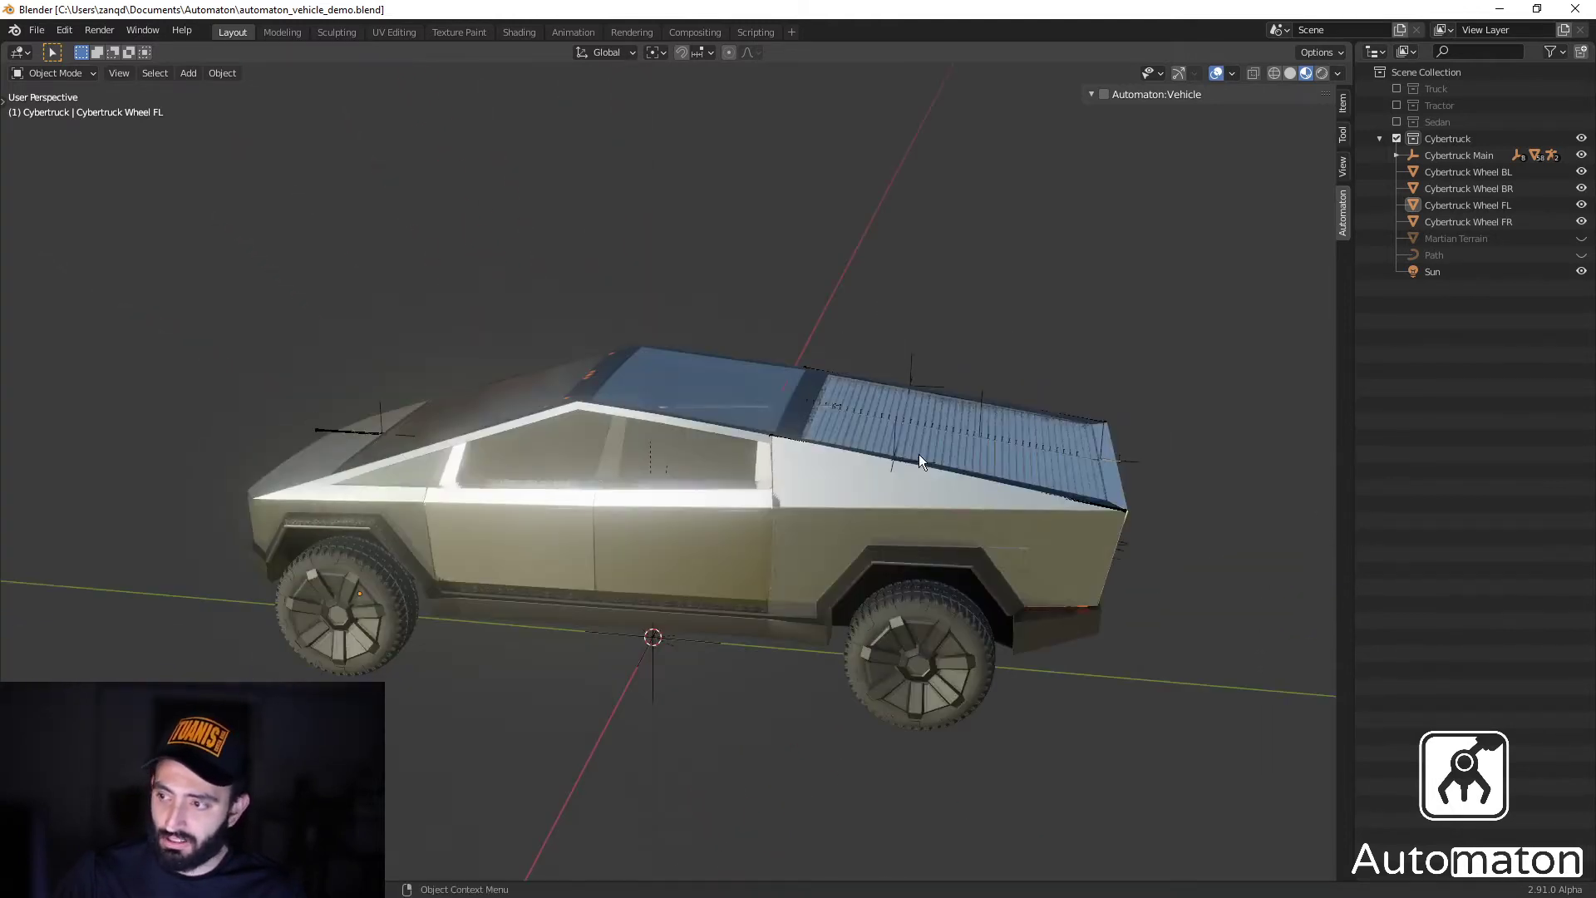
pyautogui.moveTo(919, 454)
pyautogui.mouseDown(button='middle')
pyautogui.moveTo(863, 451)
pyautogui.moveTo(976, 444)
pyautogui.moveTo(911, 462)
pyautogui.mouseUp(button='middle')
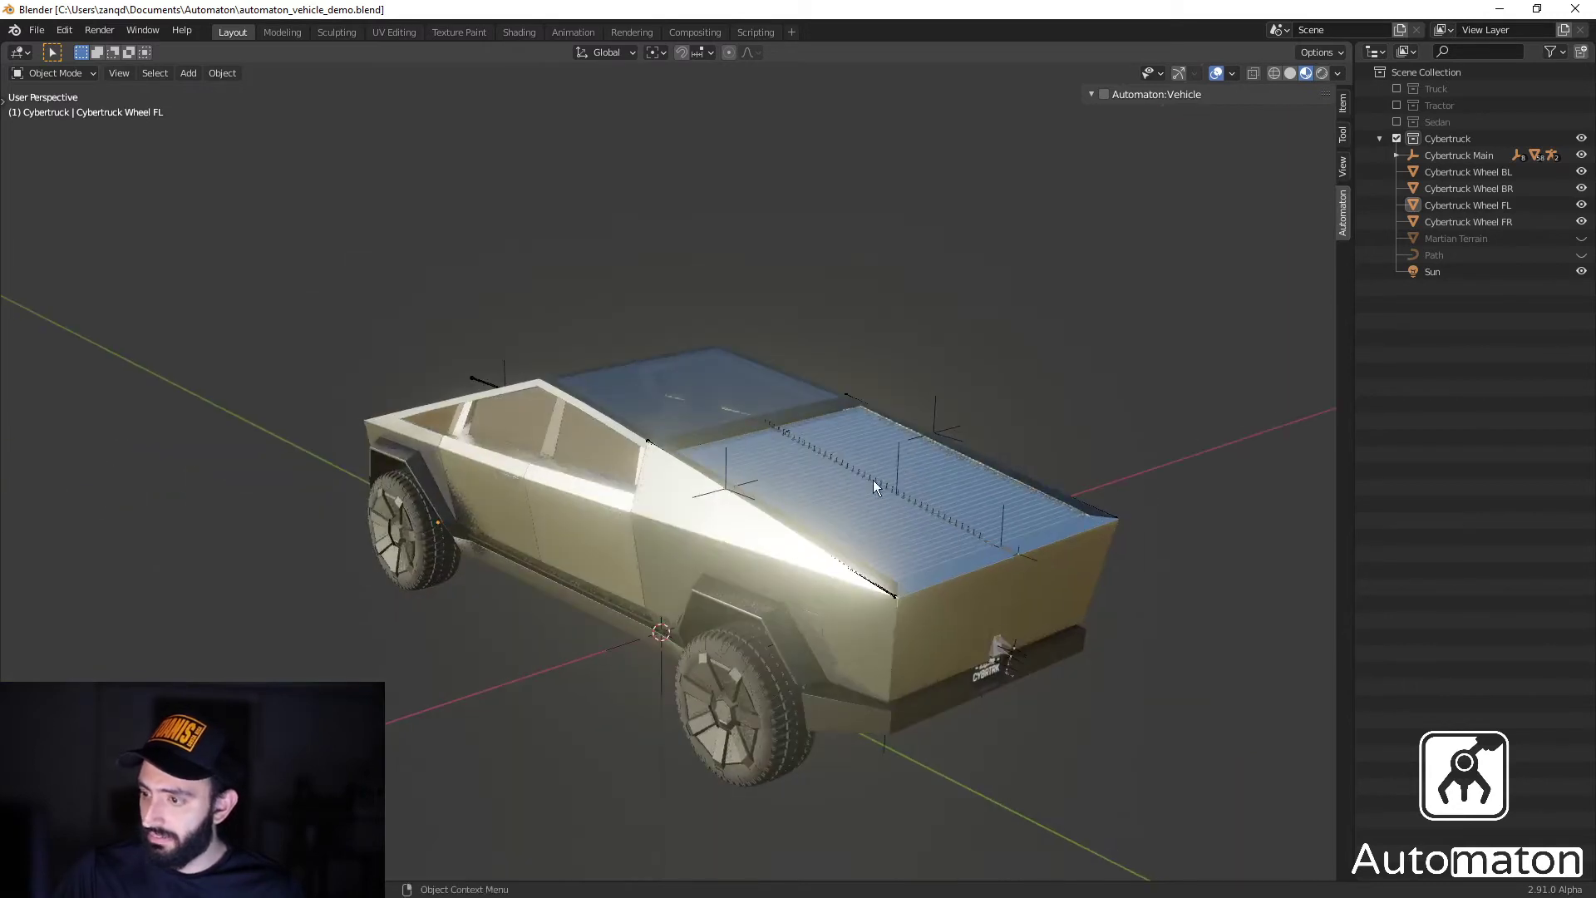
pyautogui.moveTo(996, 606); pyautogui.dragTo(740, 667, button='middle')
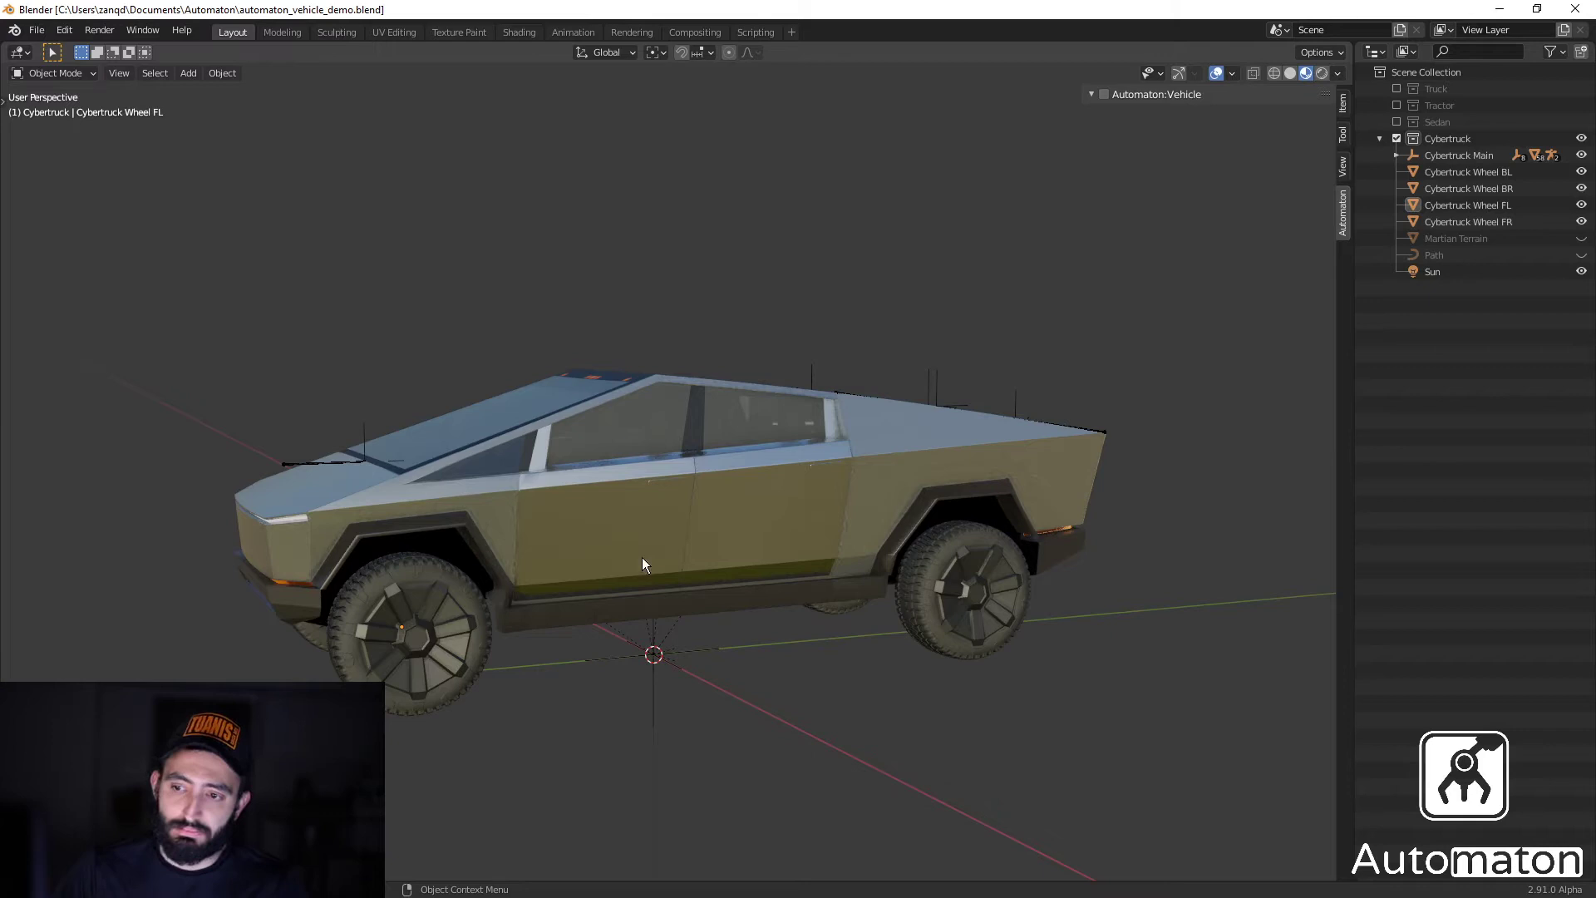
# Check the vehicle's separate parts by test-moving the Cybertruck Main empty, cancelling, and picking the front-left and back-left wheels.
pyautogui.click(655, 668)
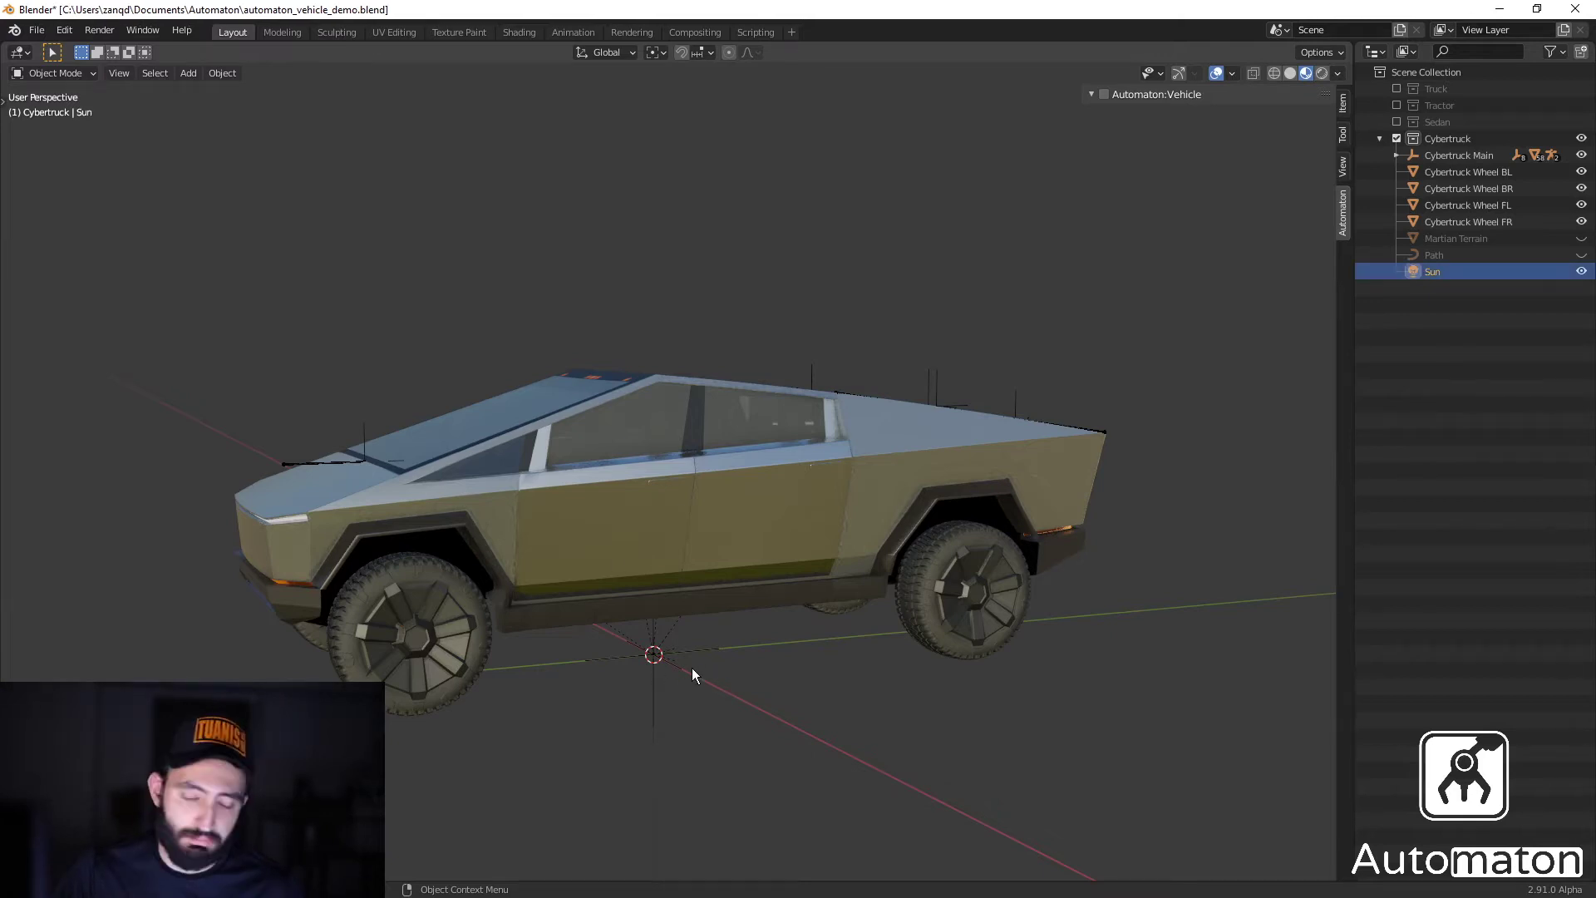
pyautogui.click(652, 668)
pyautogui.moveTo(652, 669); pyautogui.dragTo(667, 725, button='middle')
pyautogui.press('g')
pyautogui.rightClick(705, 622)
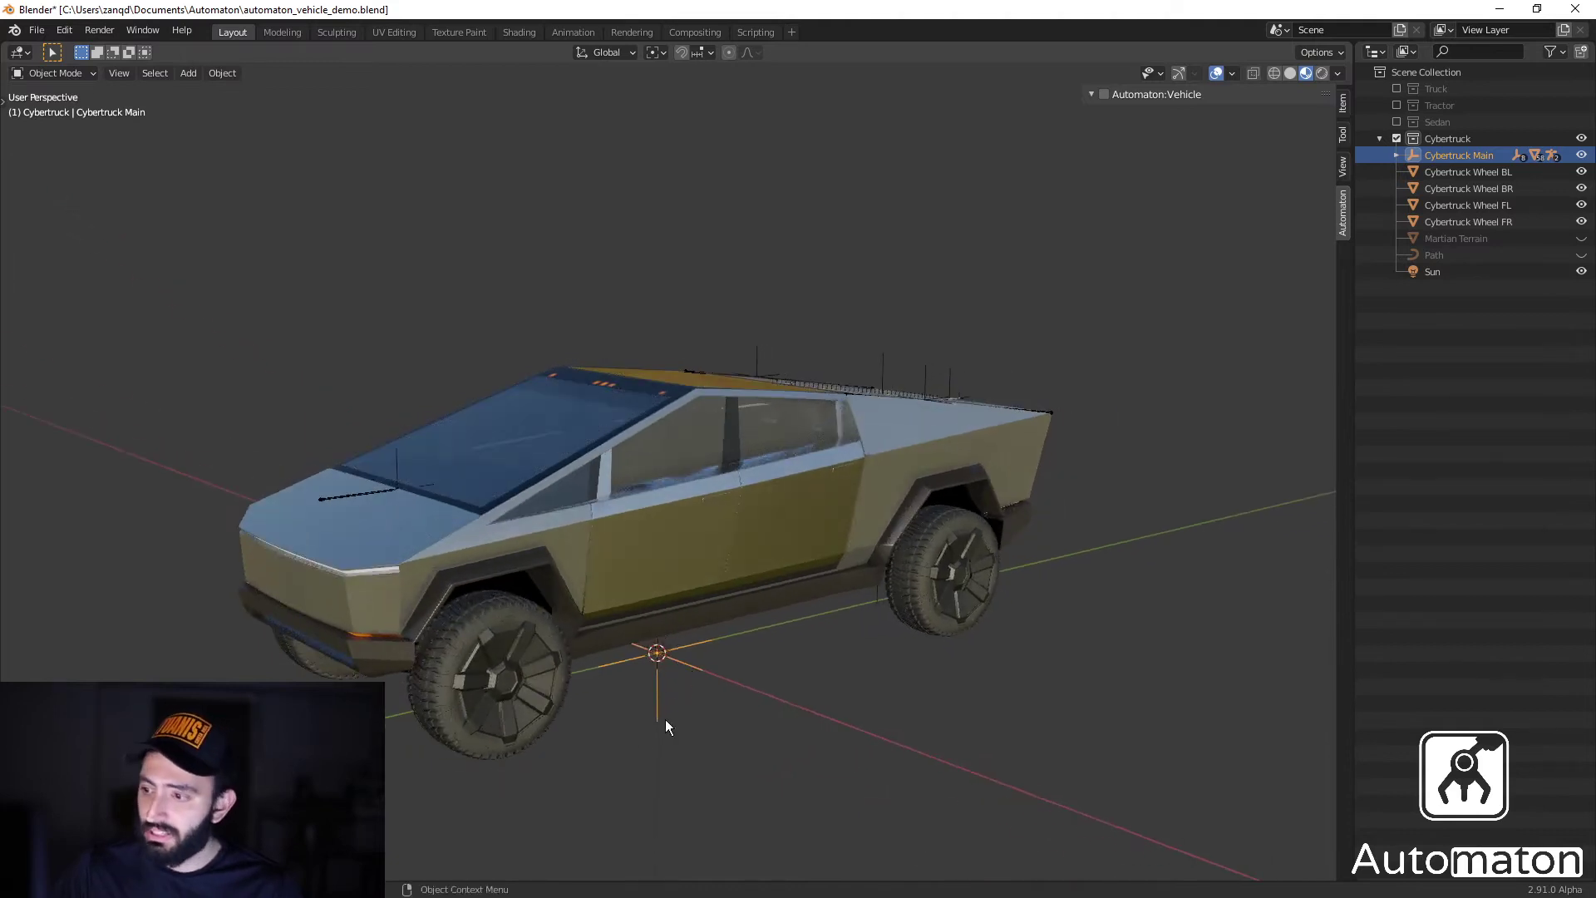
pyautogui.click(532, 722)
pyautogui.click(966, 600)
pyautogui.moveTo(966, 600); pyautogui.dragTo(748, 647, button='middle')
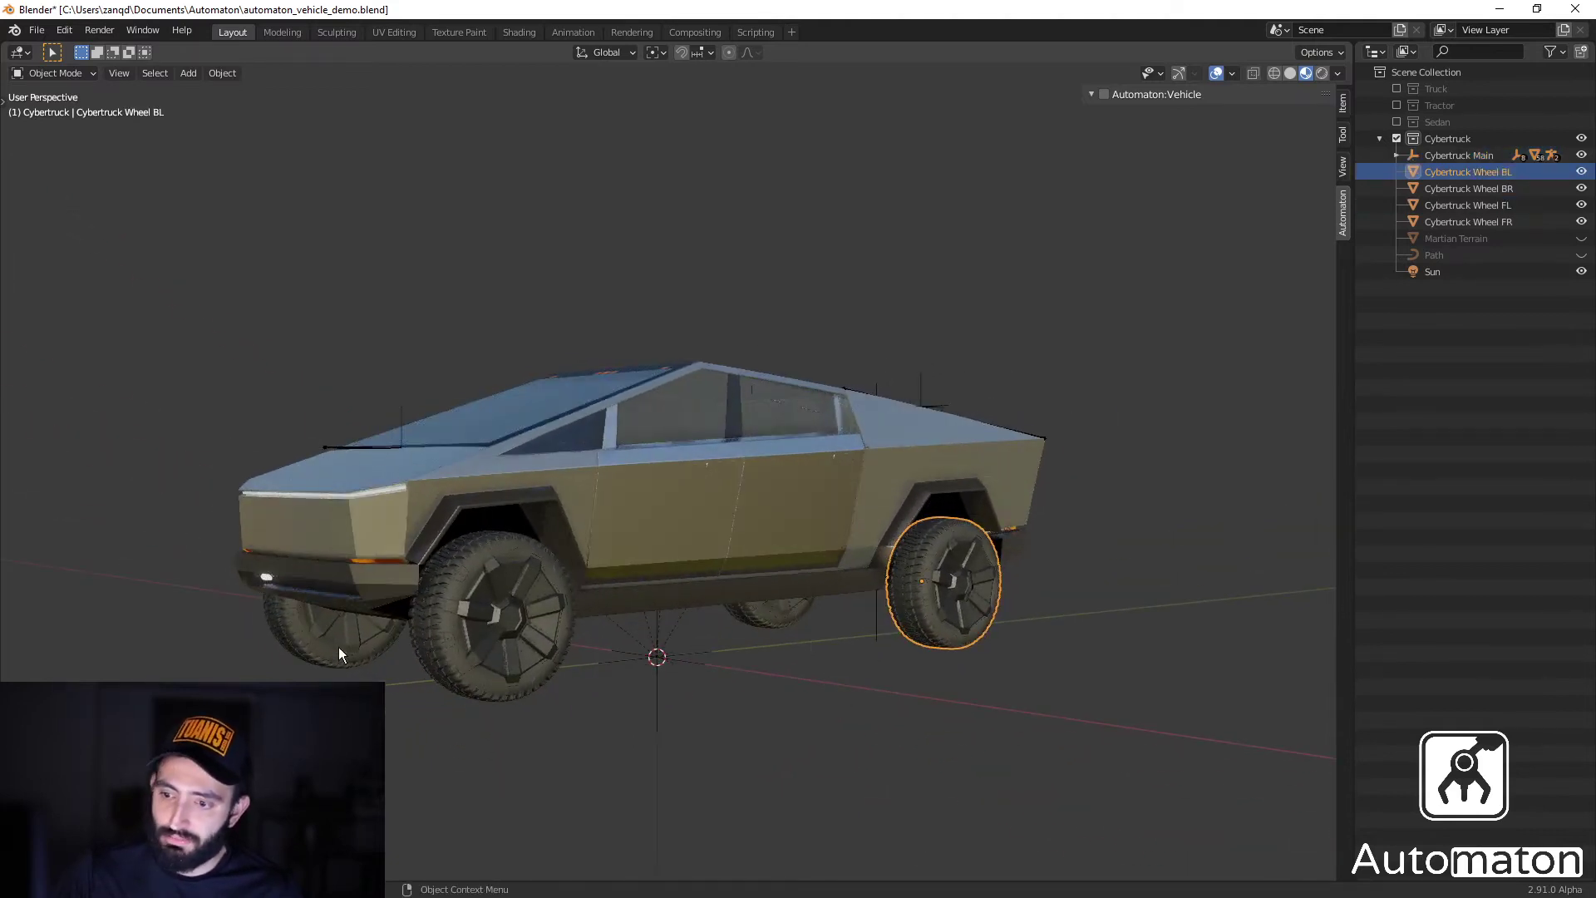
# Select all four Cybertruck wheels together, ending with the Cybertruck Main empty as the active object.
pyautogui.click(336, 642)
pyautogui.moveTo(421, 651); pyautogui.dragTo(851, 640, button='middle')
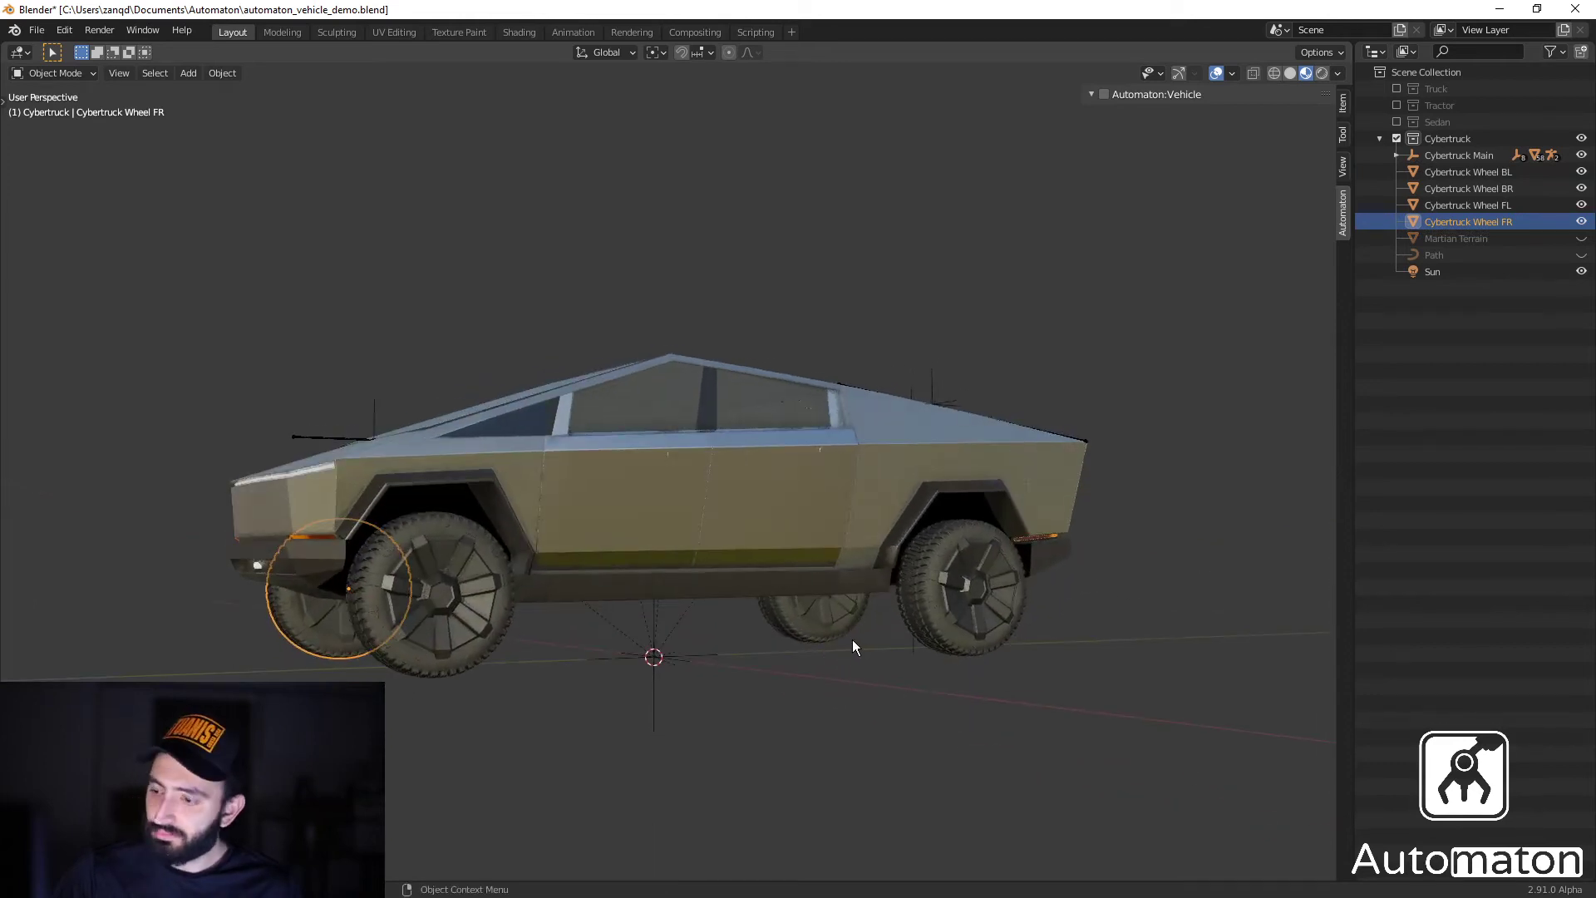
pyautogui.keyDown('shift'); pyautogui.click(830, 637); pyautogui.keyUp('shift')
pyautogui.keyDown('shift'); pyautogui.click(956, 598); pyautogui.keyUp('shift')
pyautogui.keyDown('shift'); pyautogui.click(490, 636); pyautogui.keyUp('shift')
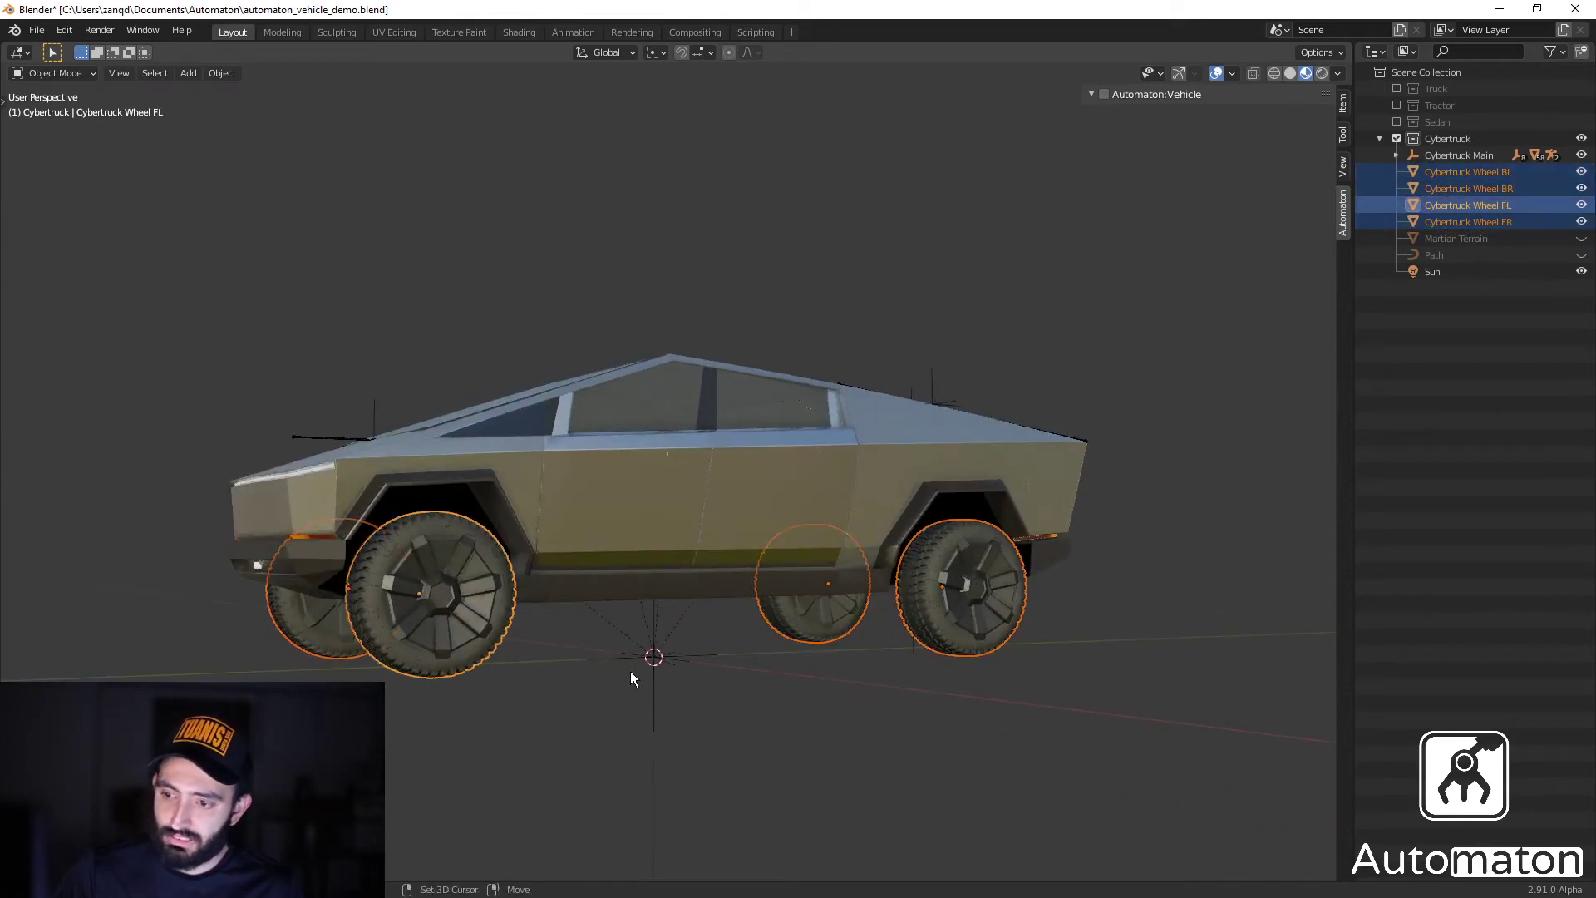
pyautogui.keyDown('shift'); pyautogui.click(681, 657); pyautogui.keyUp('shift')
# Enable Automaton:Vehicle and create an automaton from the selected wheels and Cybertruck Main.
pyautogui.click(1096, 97)
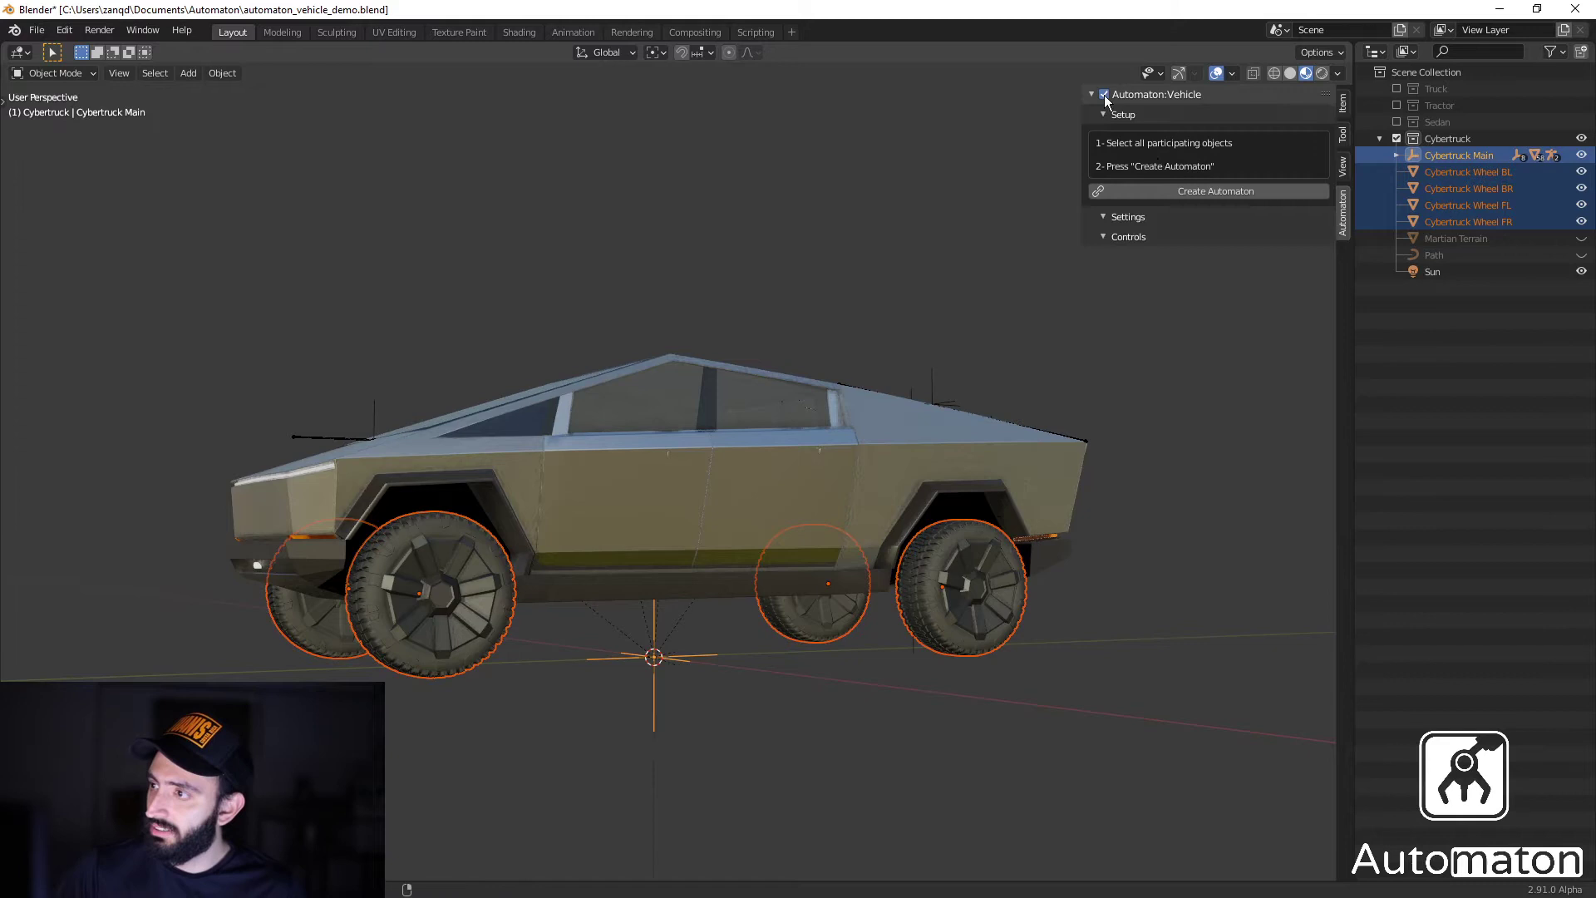
pyautogui.click(1104, 95)
pyautogui.click(1187, 192)
# Unhide the Path curve and assign it as the automaton's path.
pyautogui.moveTo(946, 442); pyautogui.dragTo(953, 486, button='middle')
pyautogui.scroll(-5, 953, 486)
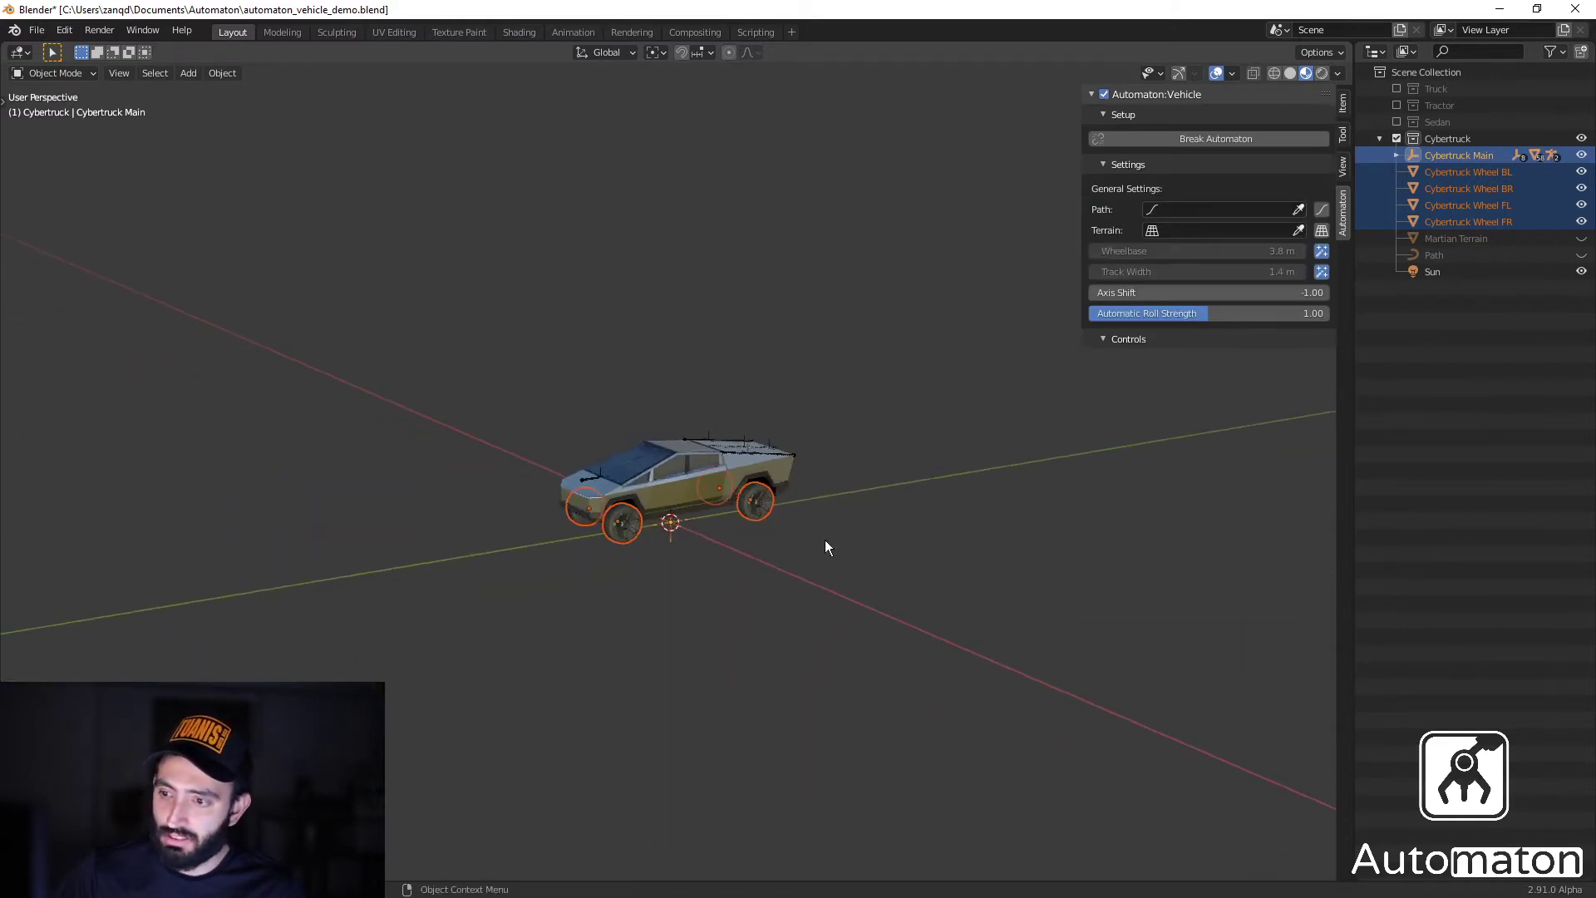
pyautogui.moveTo(825, 541); pyautogui.dragTo(918, 558, button='middle')
pyautogui.scroll(3, 1050, 509)
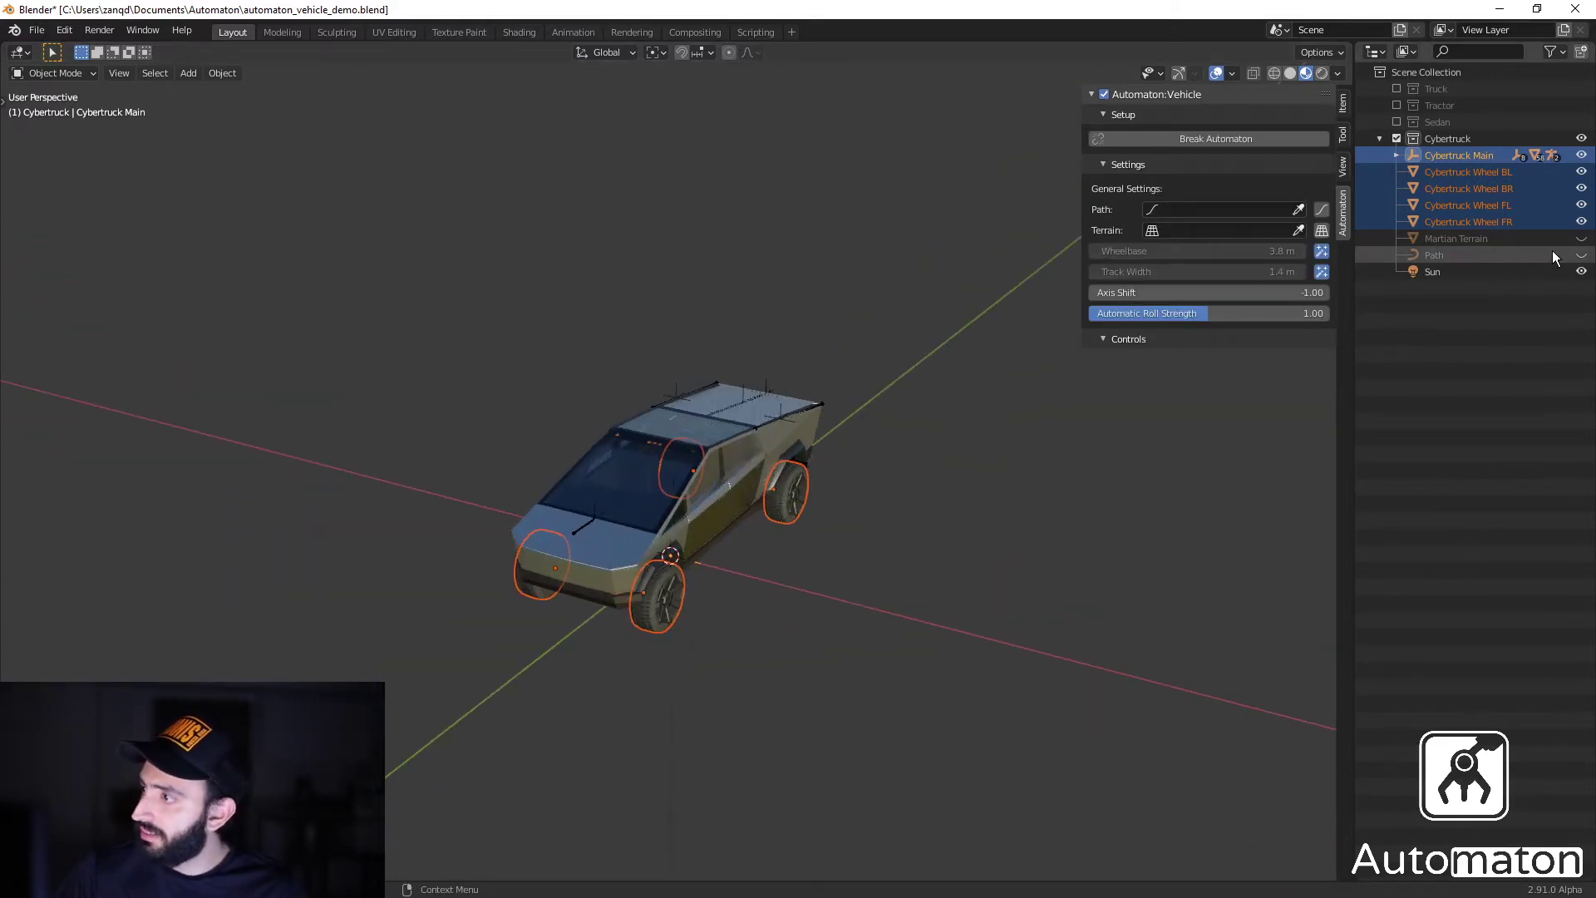
pyautogui.click(1581, 256)
pyautogui.scroll(-3, 866, 555)
pyautogui.scroll(1, 854, 572)
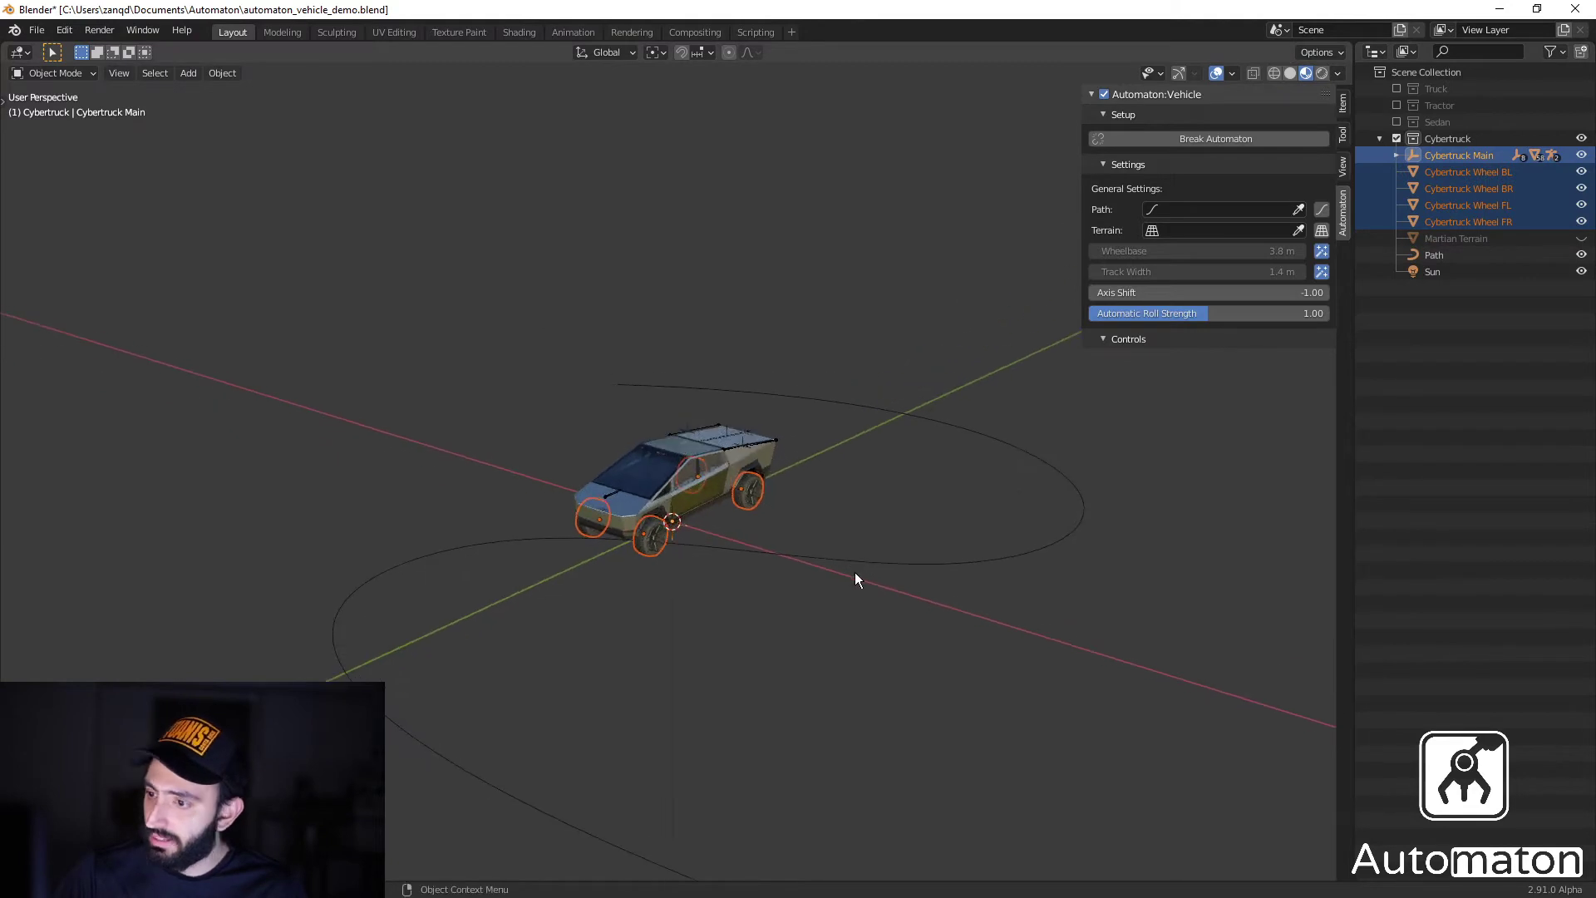
pyautogui.click(1298, 209)
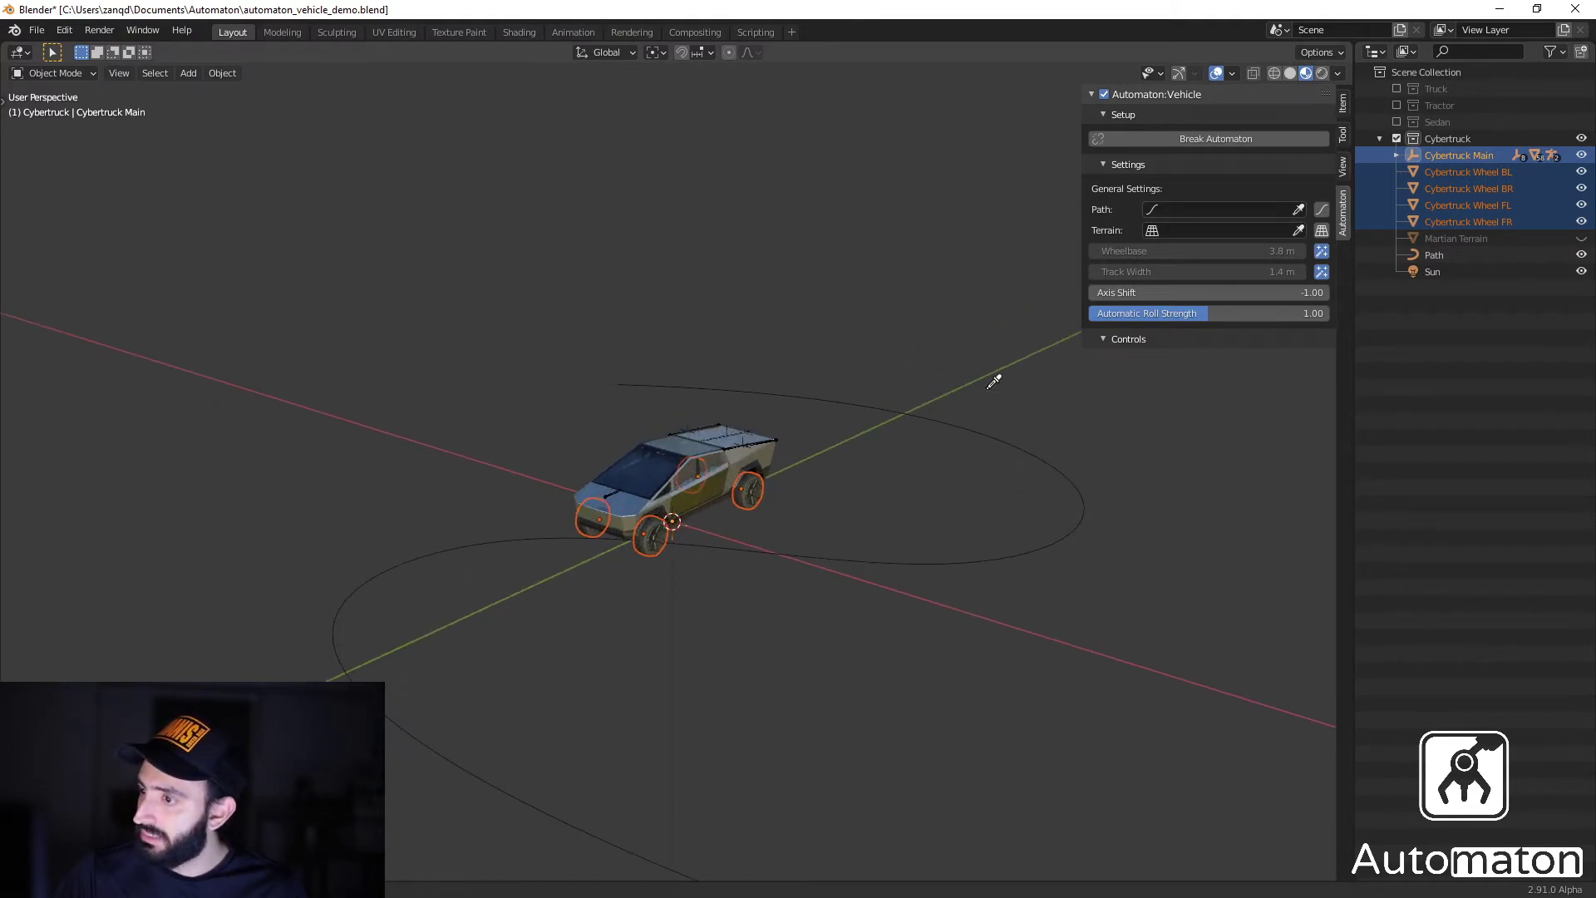
pyautogui.click(933, 421)
# Select only the Cybertruck Main empty and enable Translate for it.
pyautogui.moveTo(932, 420); pyautogui.dragTo(703, 540, button='middle')
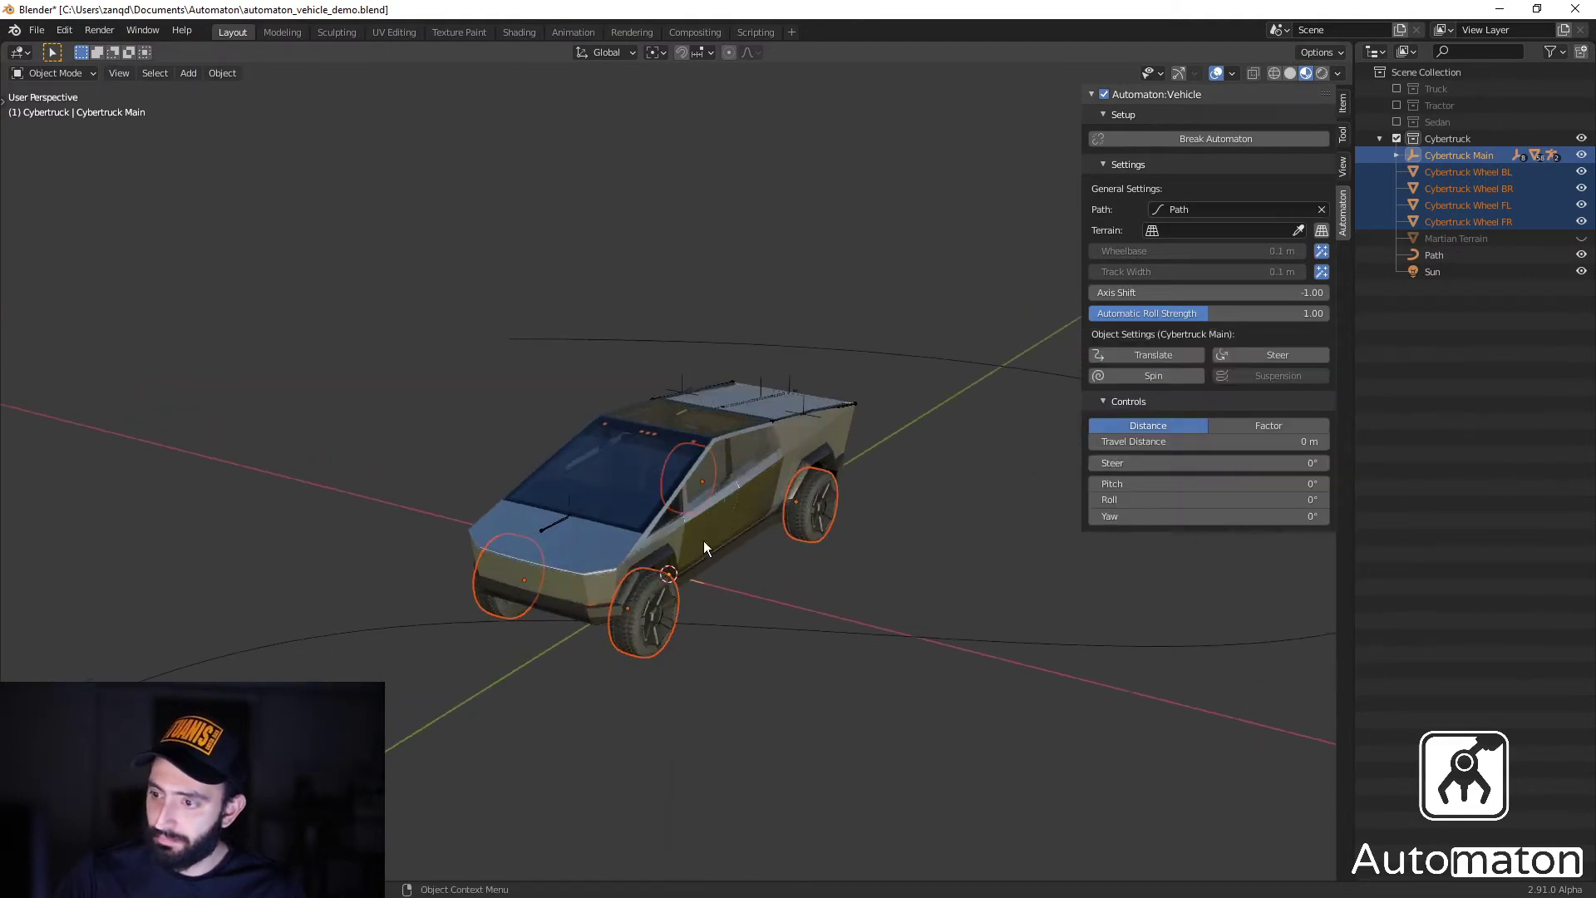
pyautogui.click(707, 542)
pyautogui.scroll(2, 800, 552)
pyautogui.moveTo(801, 553); pyautogui.dragTo(713, 560, button='middle')
pyautogui.click(689, 608)
pyautogui.click(737, 546)
pyautogui.click(693, 582)
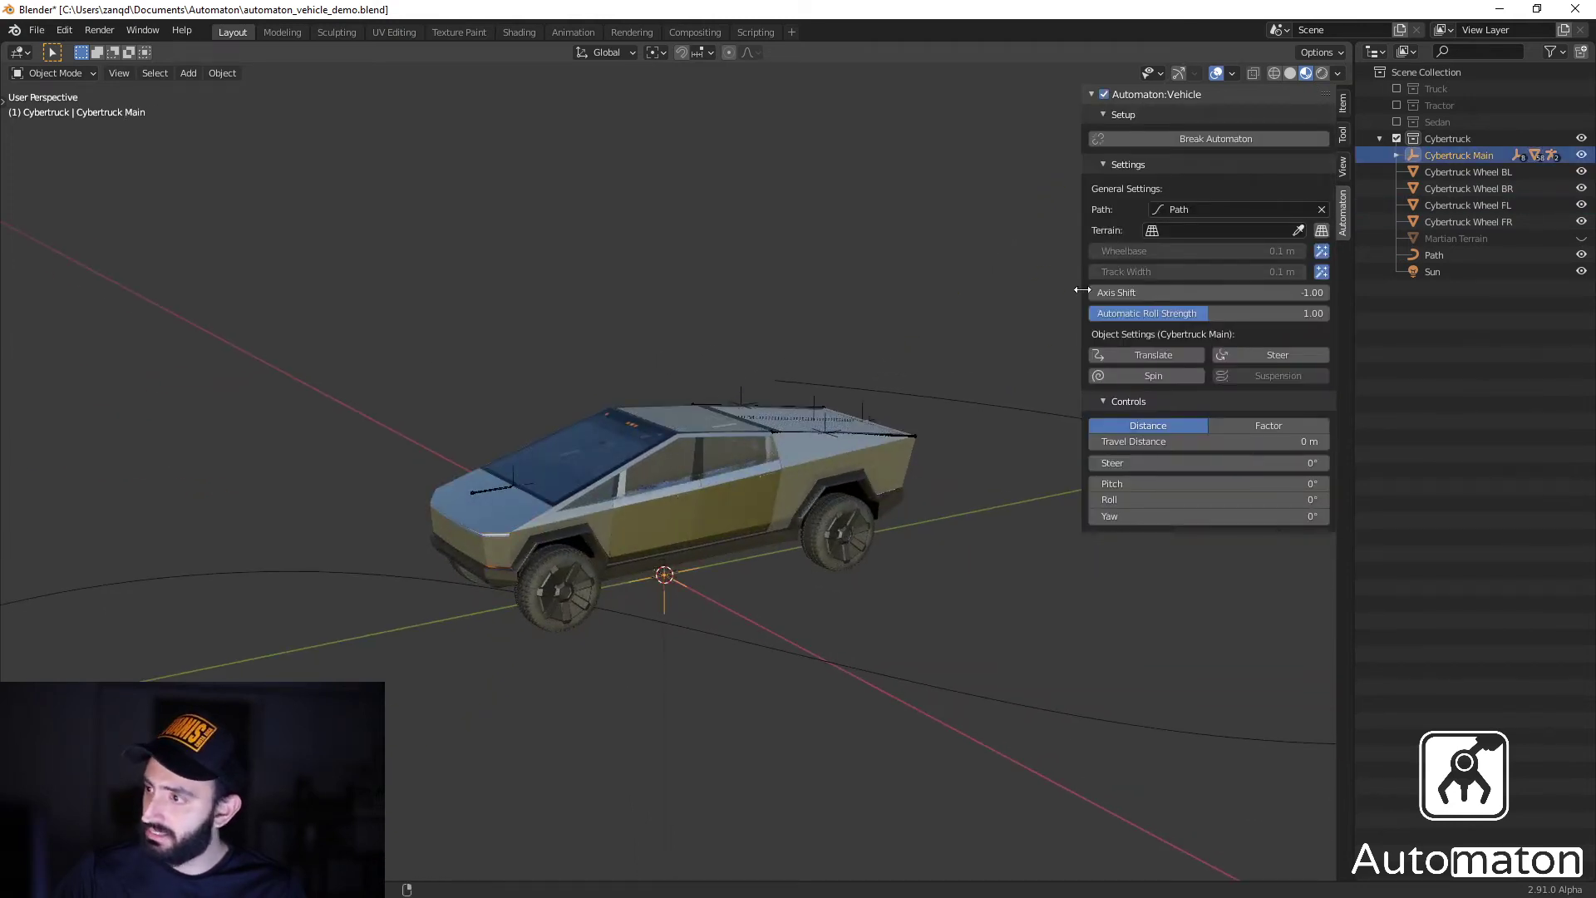
pyautogui.click(1154, 354)
# Enable Translate and Spin for the back-right and back-left wheels.
pyautogui.moveTo(836, 489); pyautogui.dragTo(851, 480, button='middle')
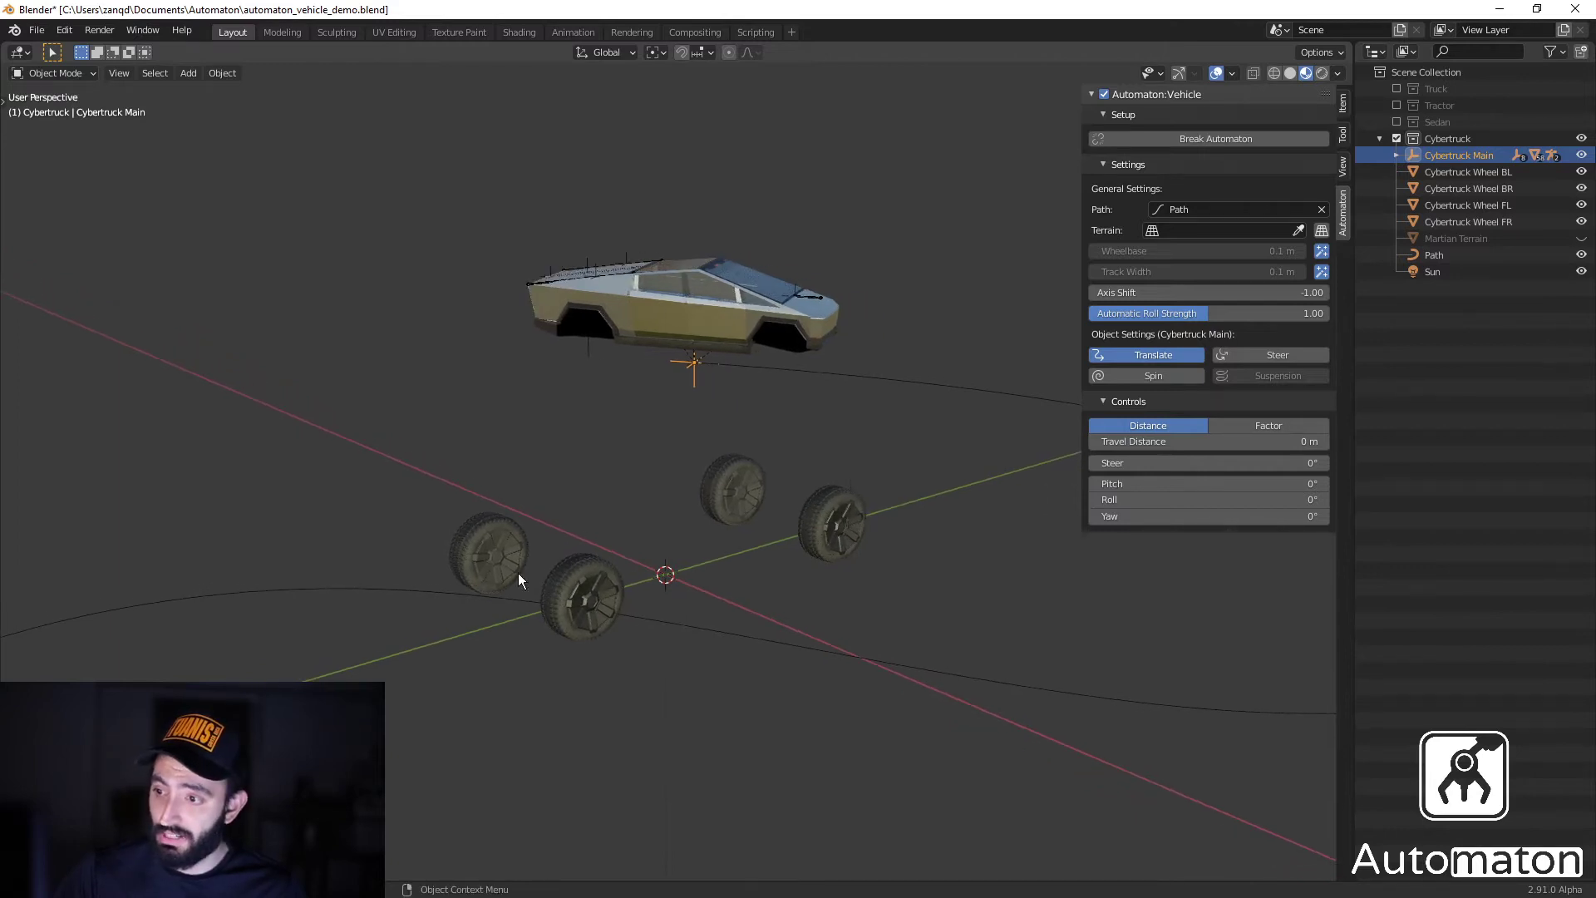
pyautogui.moveTo(778, 375); pyautogui.dragTo(828, 447, button='middle')
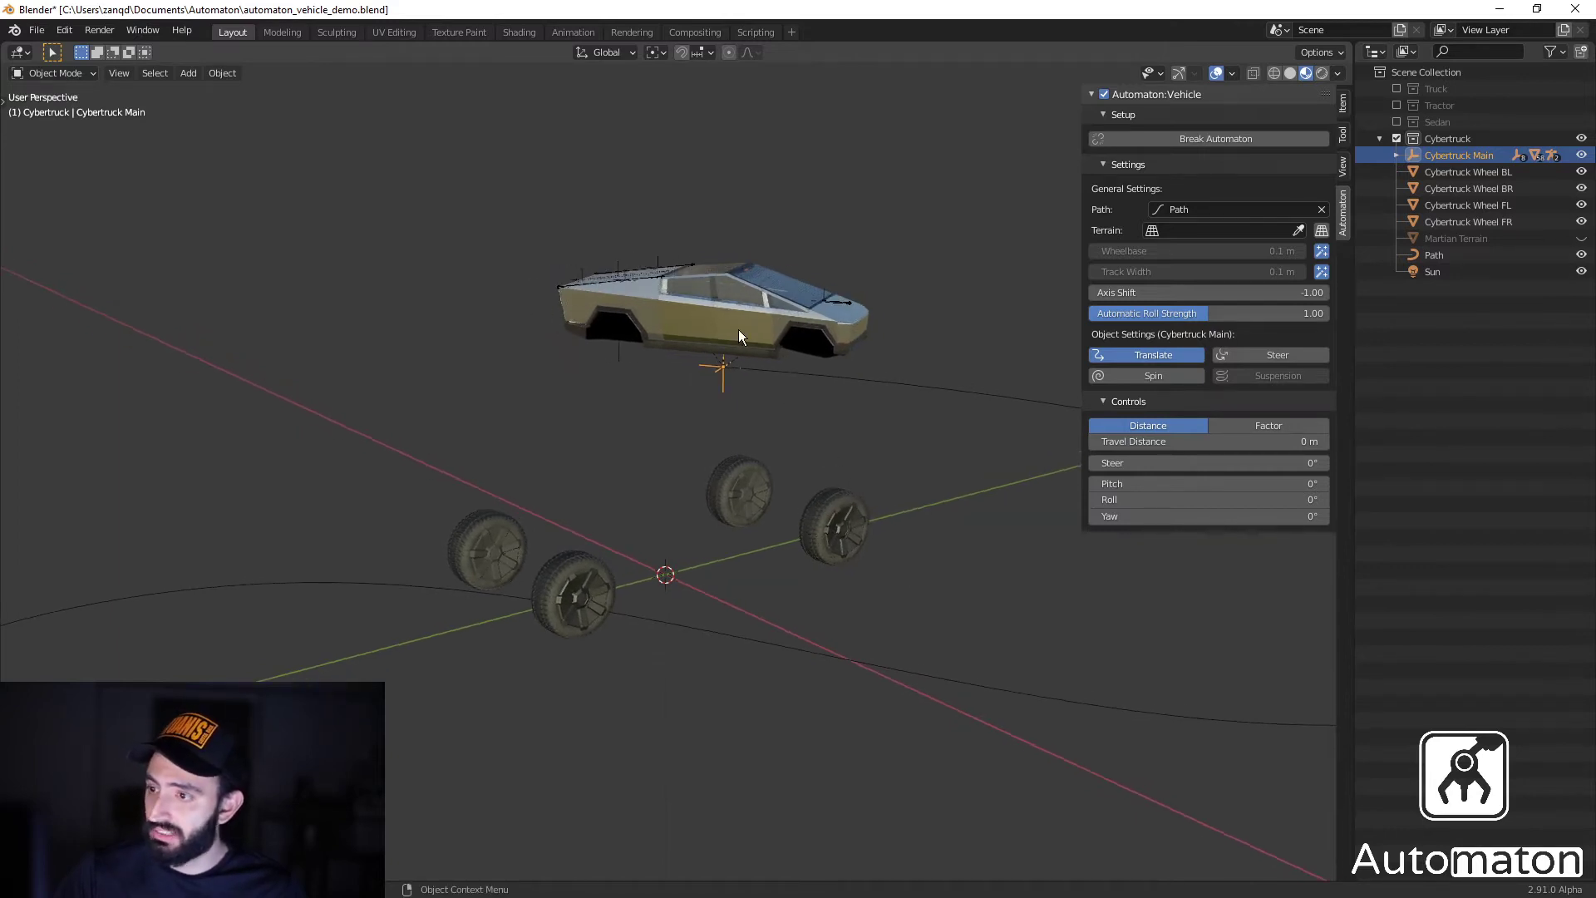
pyautogui.click(737, 496)
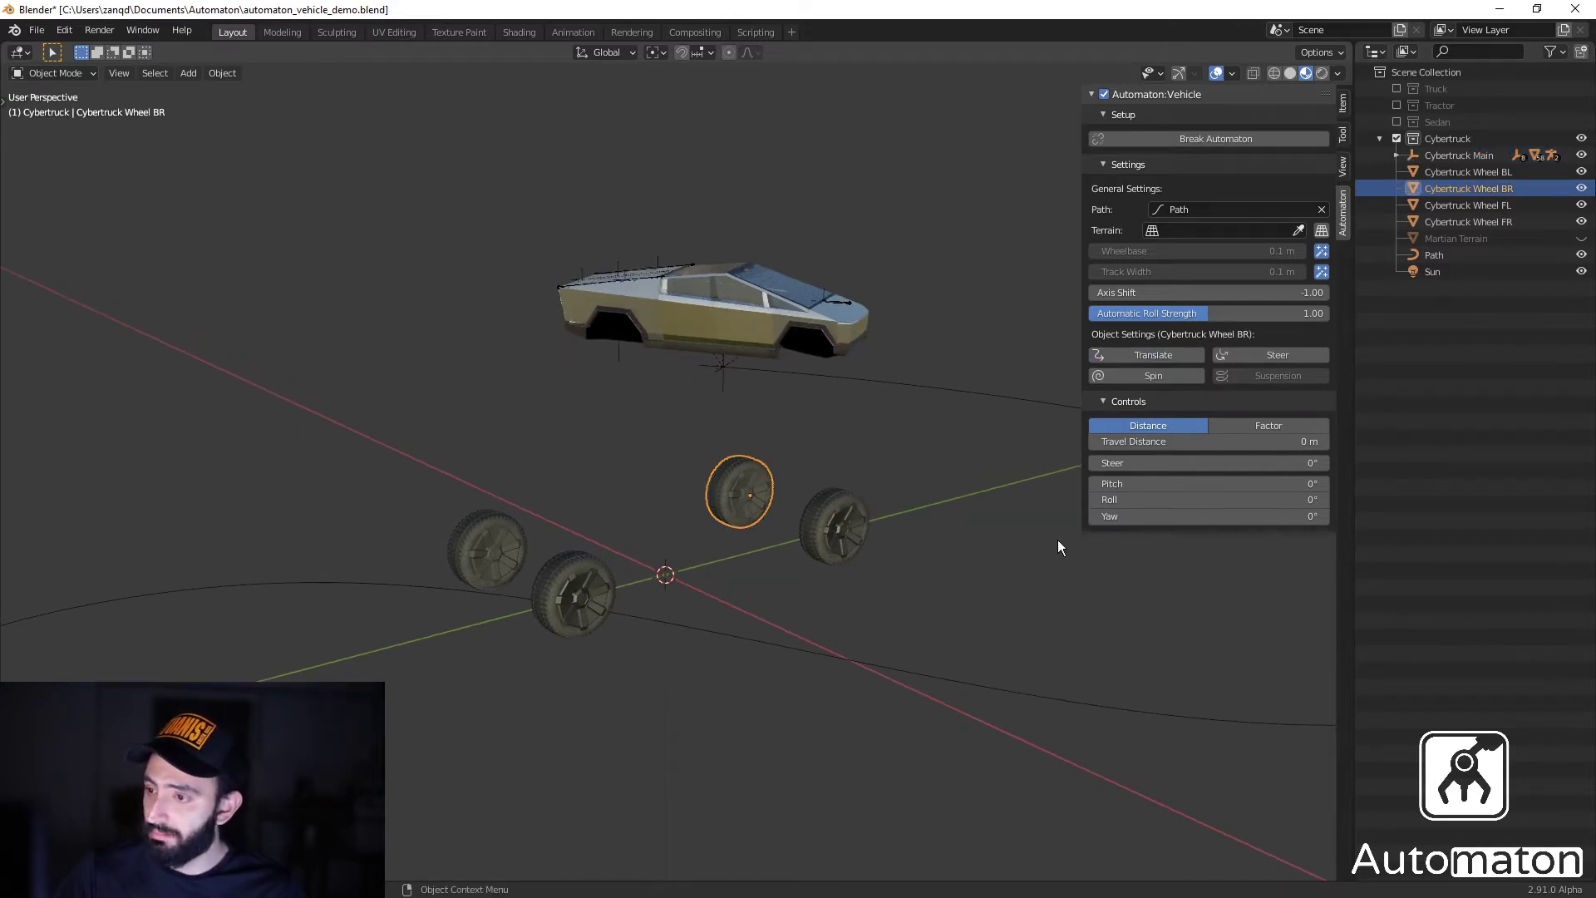
pyautogui.click(1178, 356)
pyautogui.click(1170, 377)
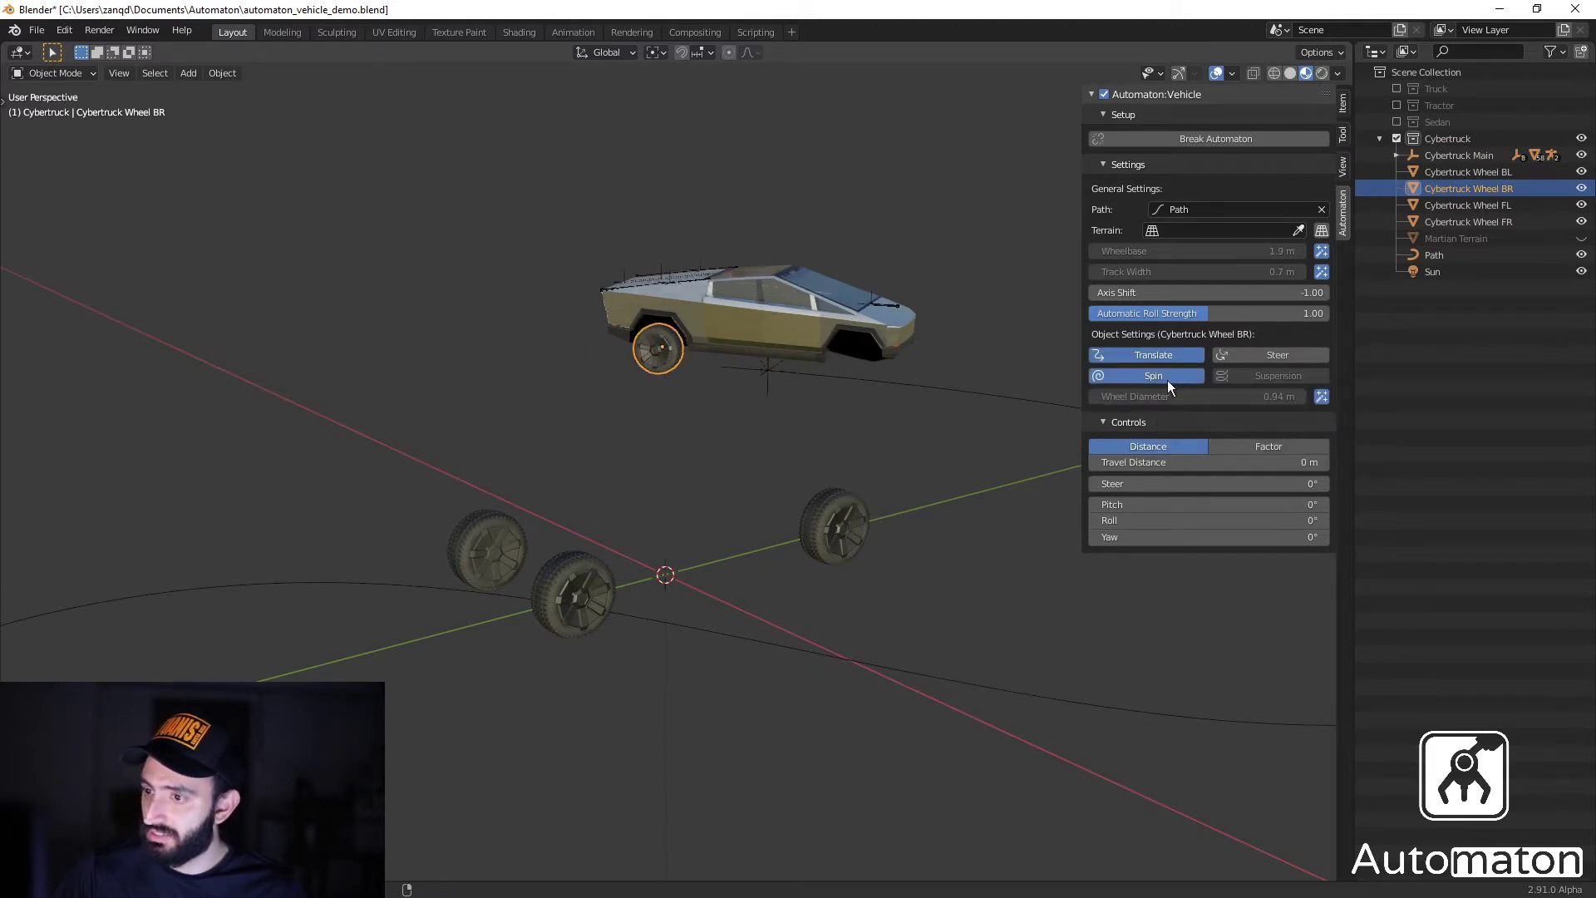
pyautogui.click(850, 535)
pyautogui.click(1167, 357)
pyautogui.click(1166, 377)
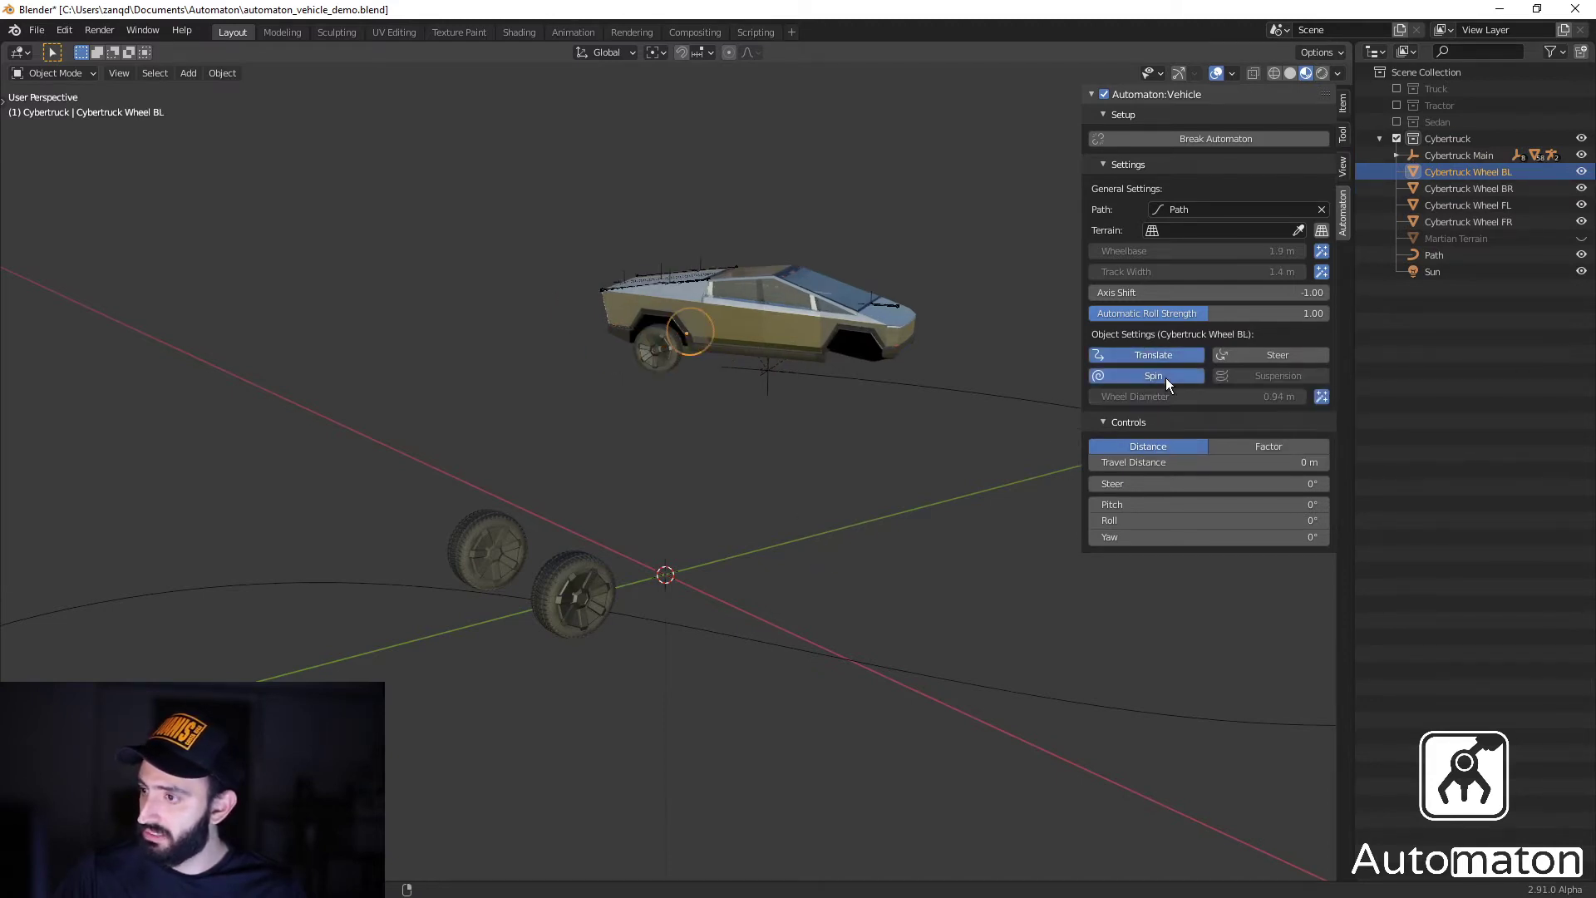
# Enable Translate, Spin and Steer for the front-left and front-right wheels.
pyautogui.click(577, 603)
pyautogui.click(1180, 356)
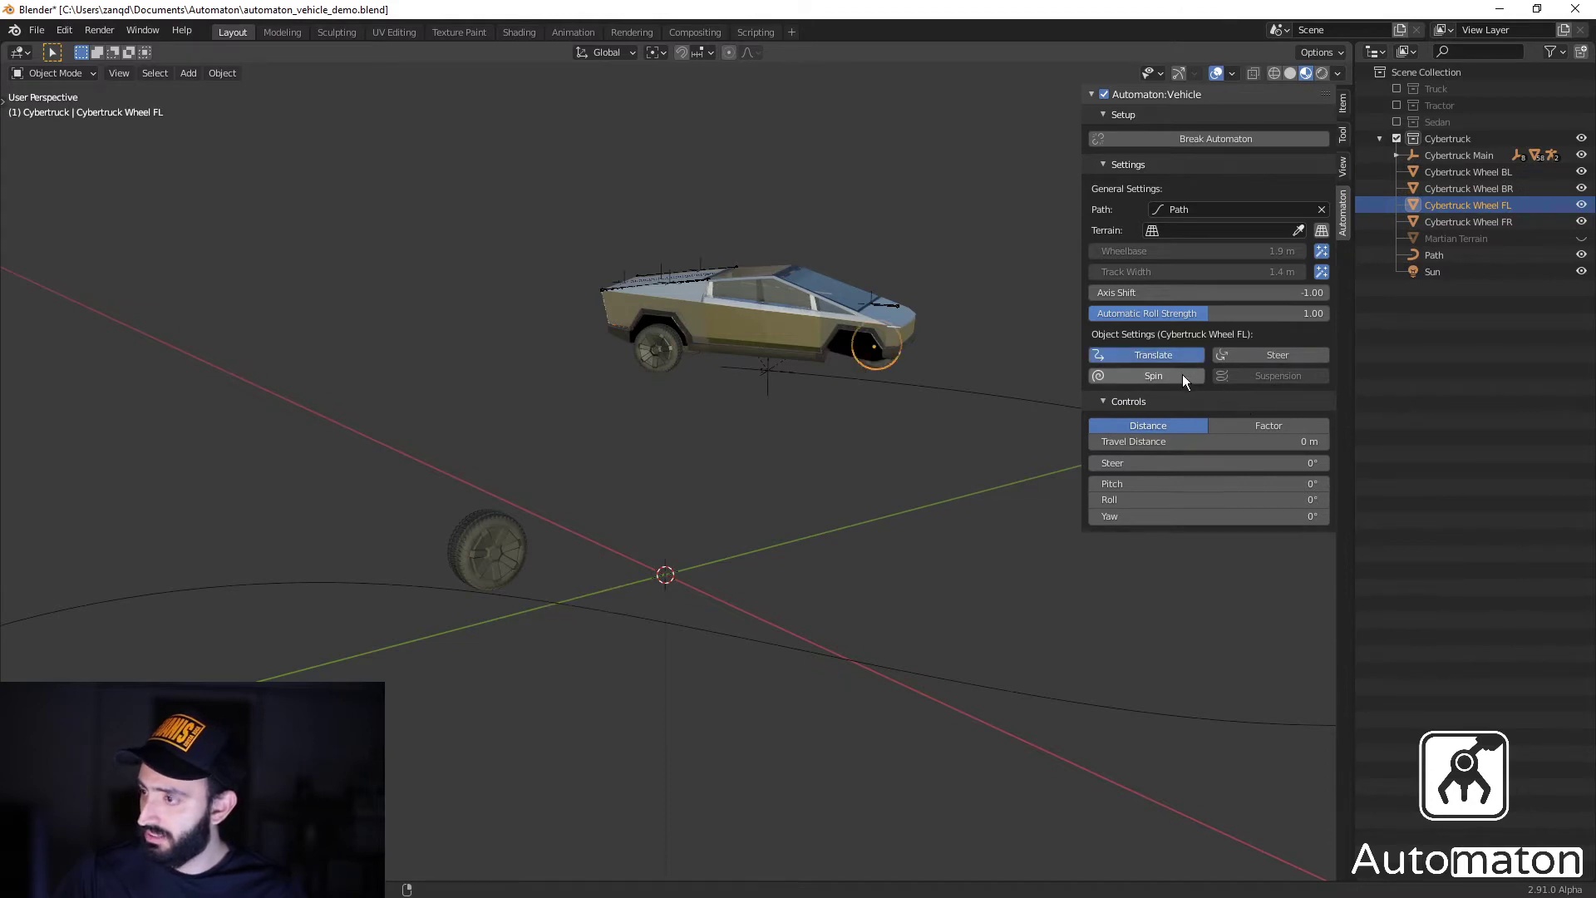
pyautogui.click(1183, 374)
pyautogui.click(1248, 359)
pyautogui.click(496, 551)
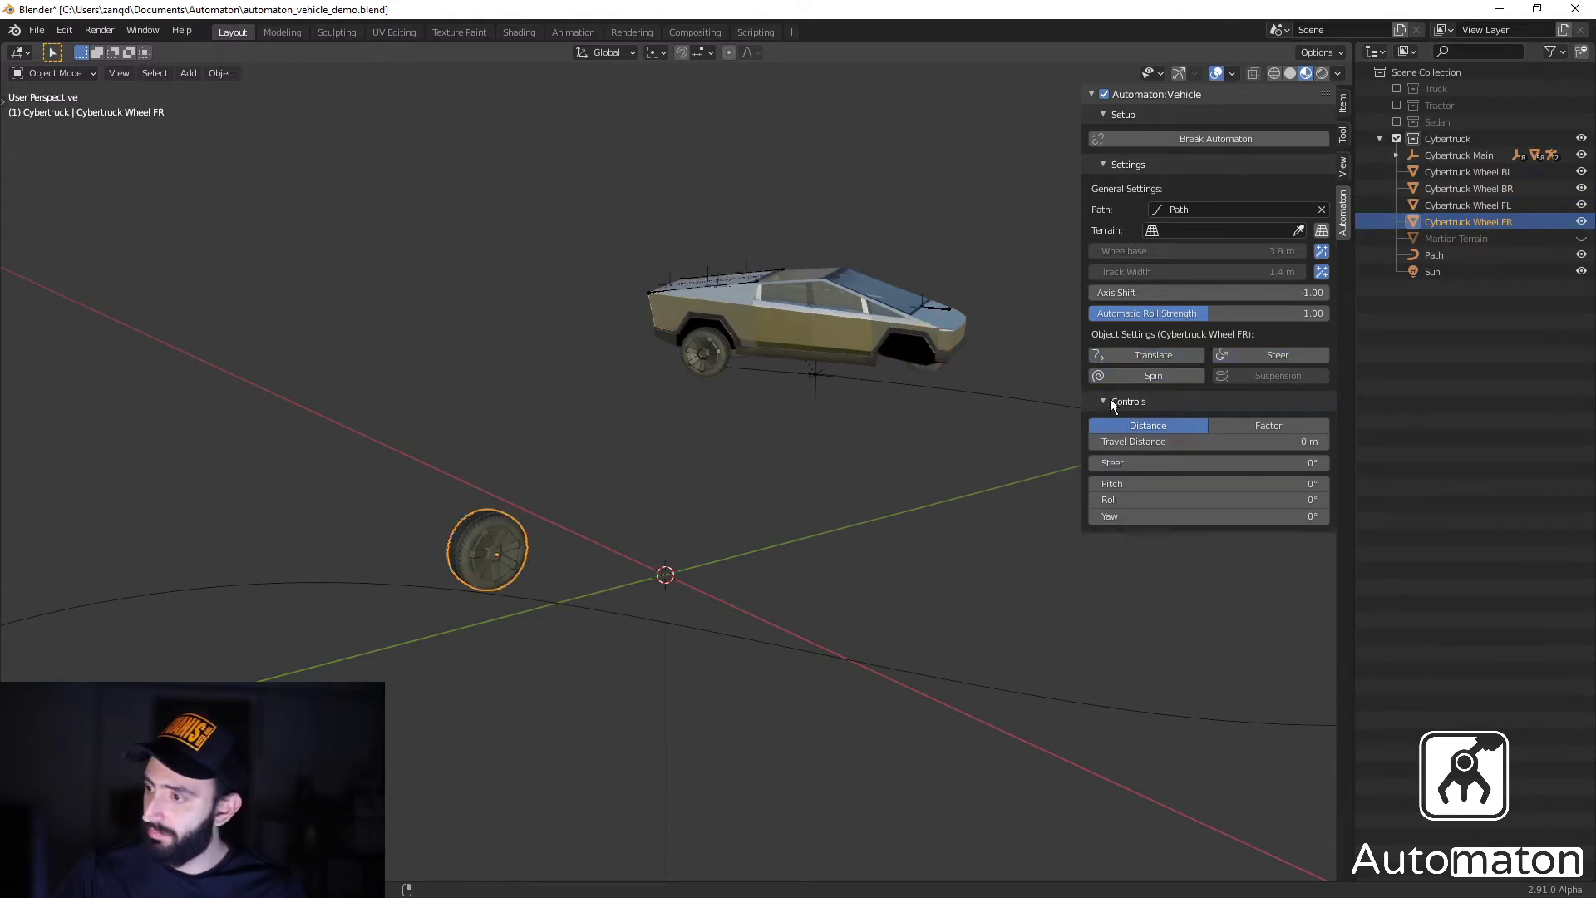
pyautogui.click(1154, 375)
pyautogui.click(1157, 357)
pyautogui.click(1247, 355)
# Switch the travel mode to Factor and drive the vehicle along the path to a Travel Factor of 1.00.
pyautogui.moveTo(825, 552); pyautogui.dragTo(1070, 459, button='middle')
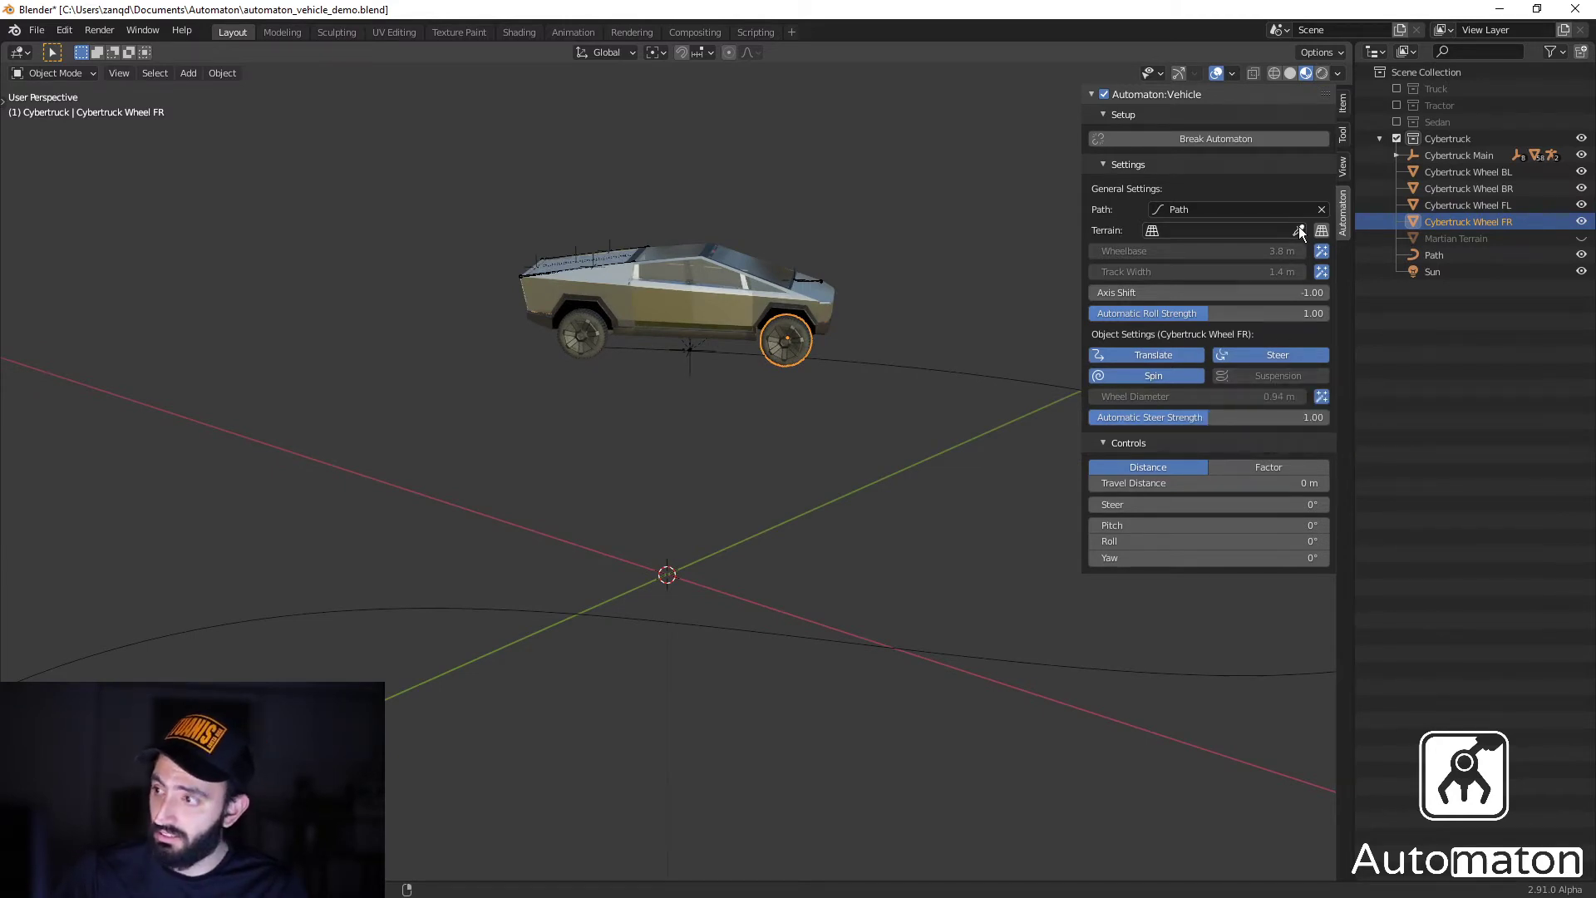
pyautogui.moveTo(801, 524); pyautogui.dragTo(679, 546, button='middle')
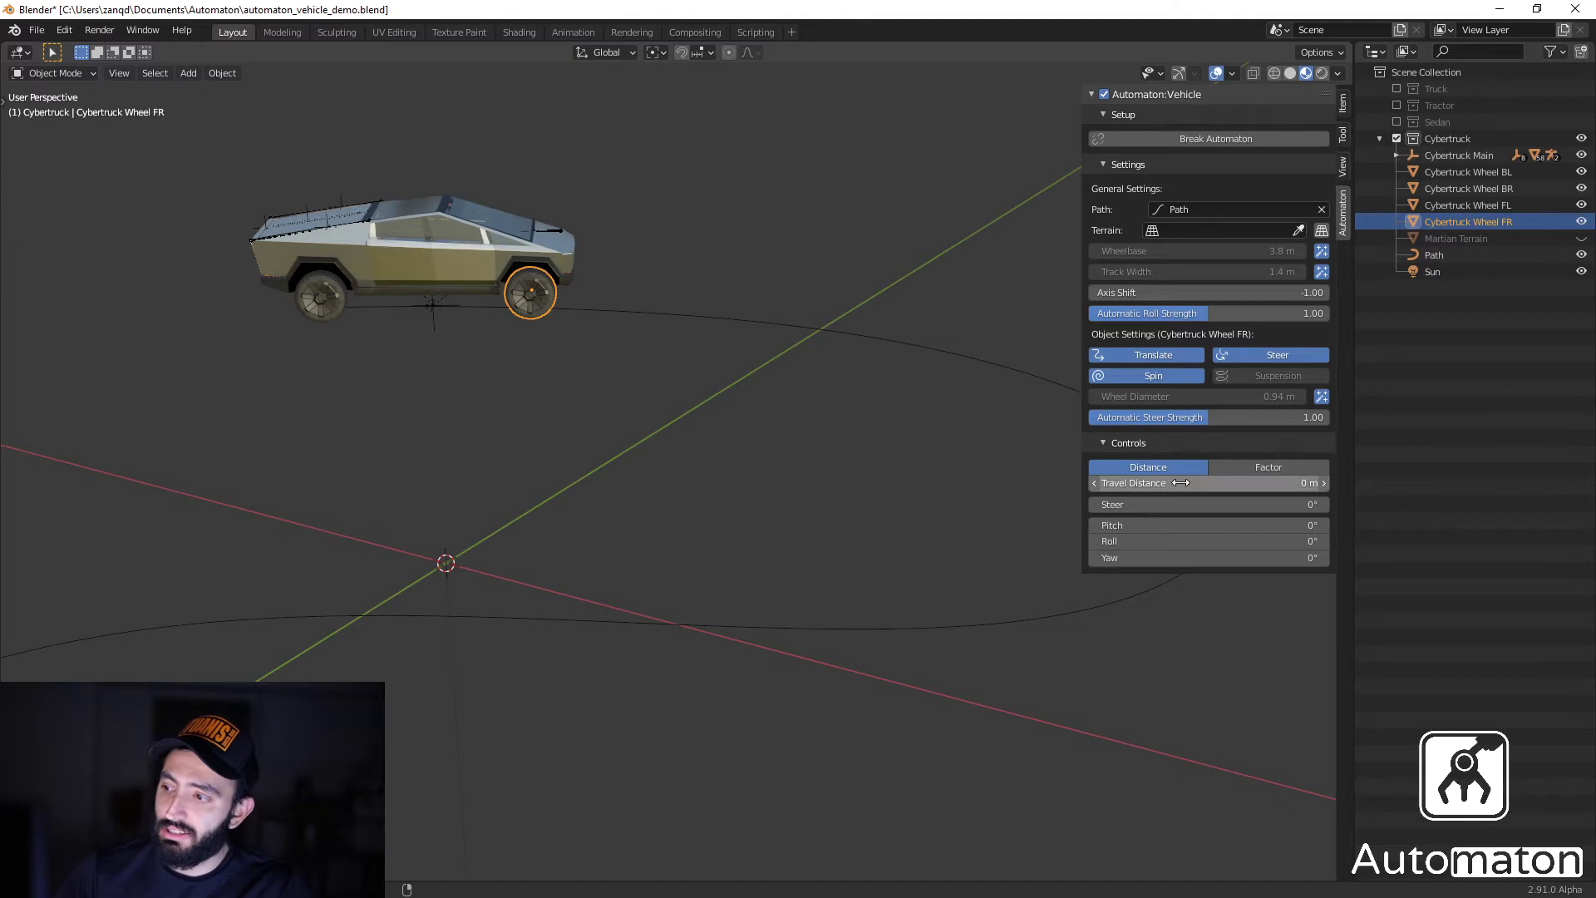
pyautogui.click(1269, 470)
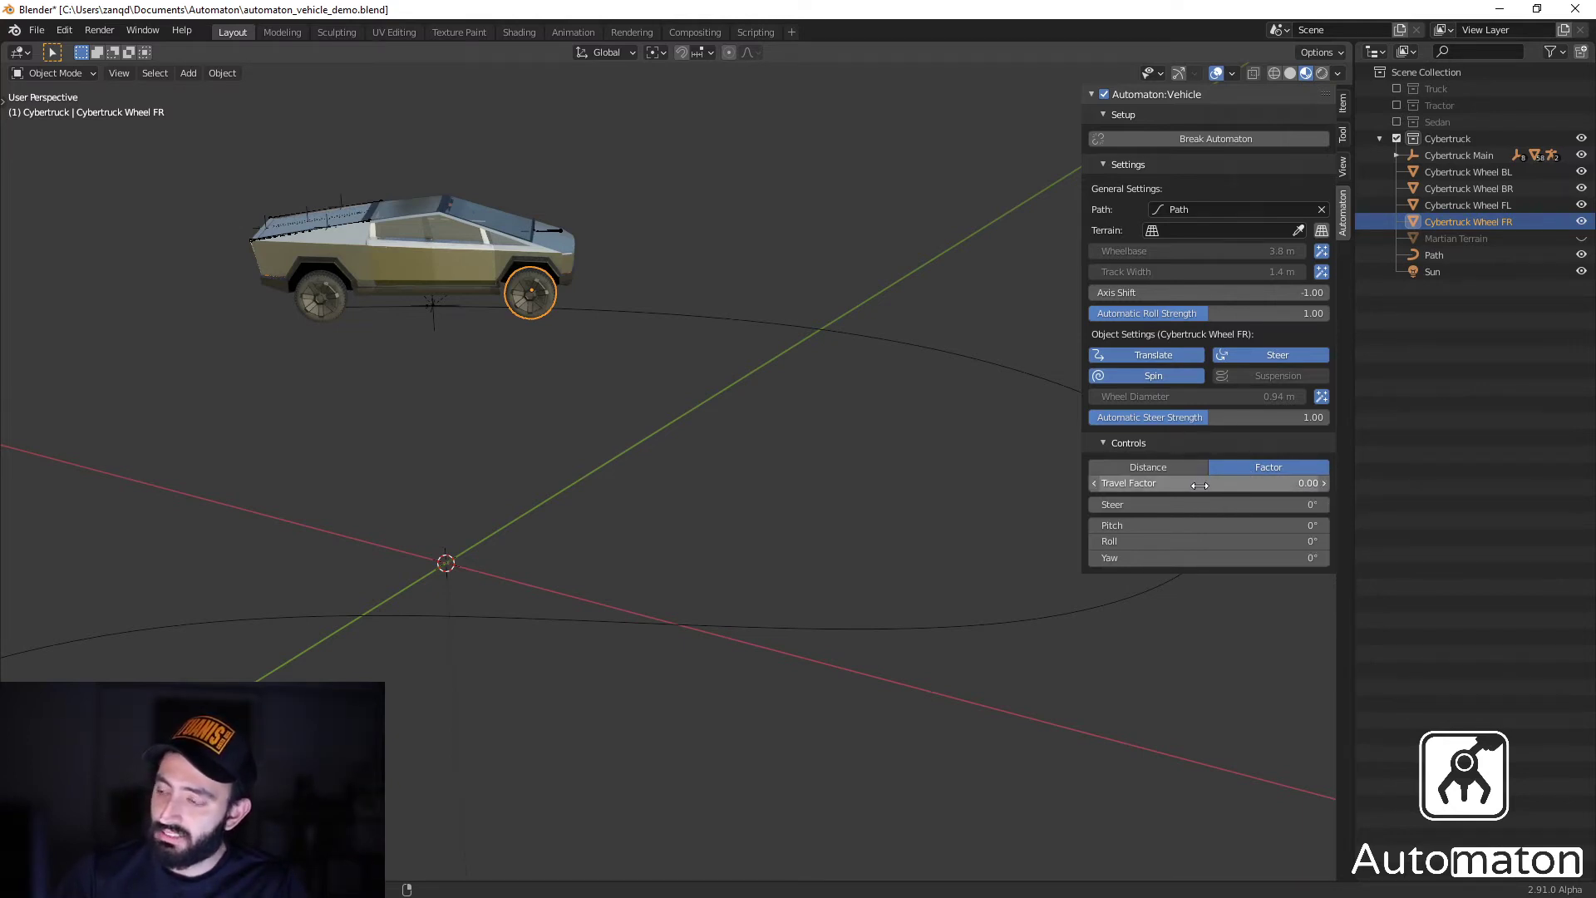
pyautogui.moveTo(1034, 460); pyautogui.dragTo(562, 340, button='middle')
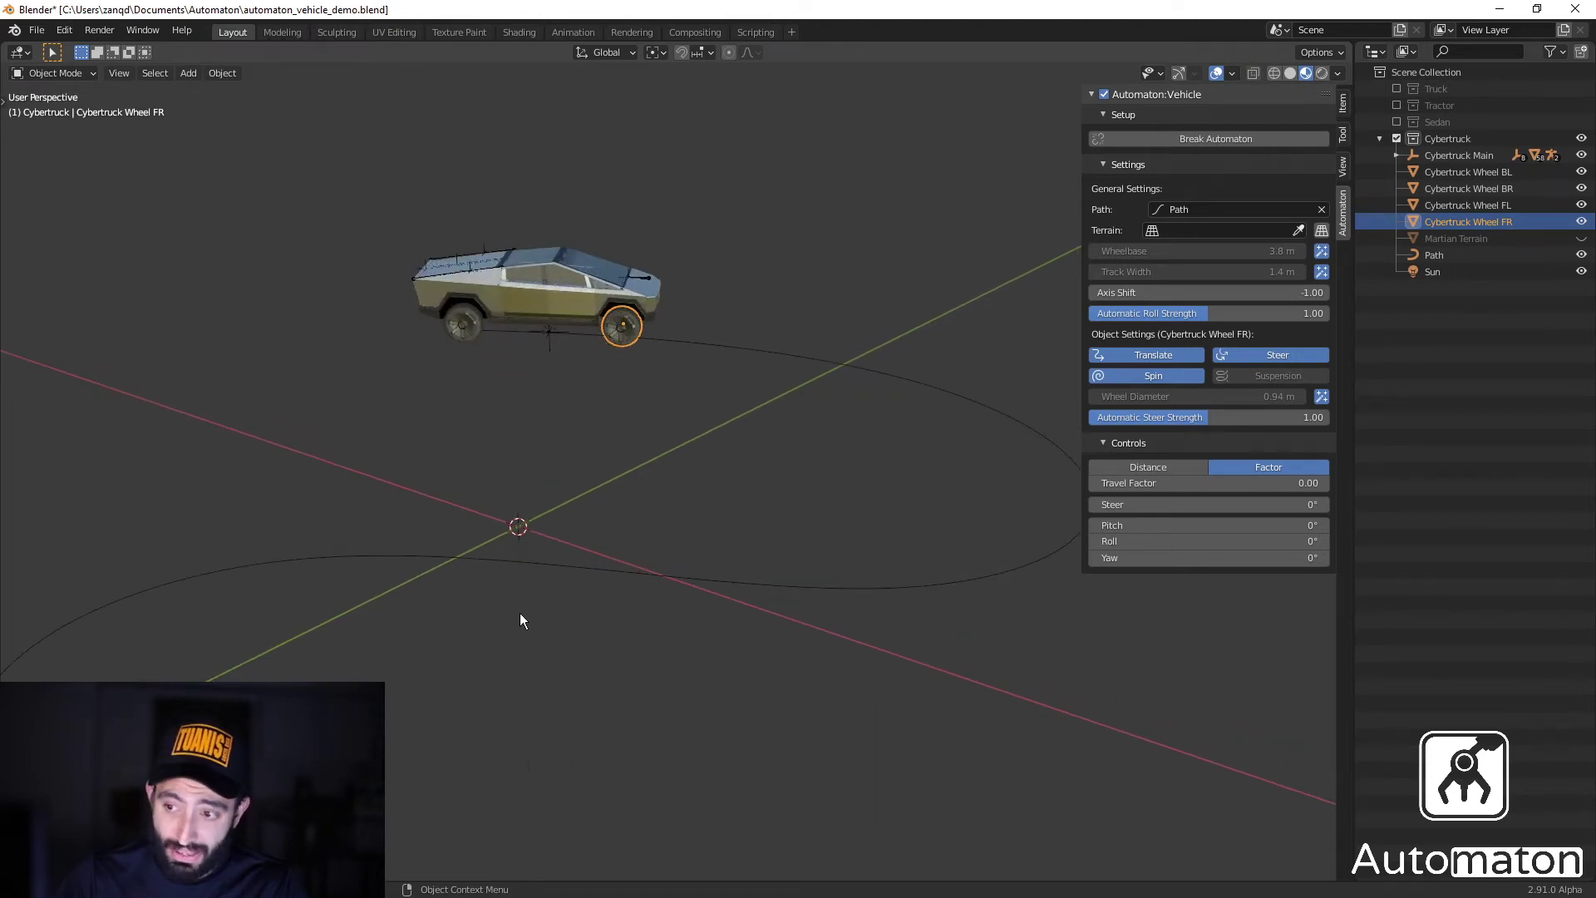
pyautogui.scroll(-3, 520, 611)
pyautogui.moveTo(1208, 483); pyautogui.dragTo(1291, 483)
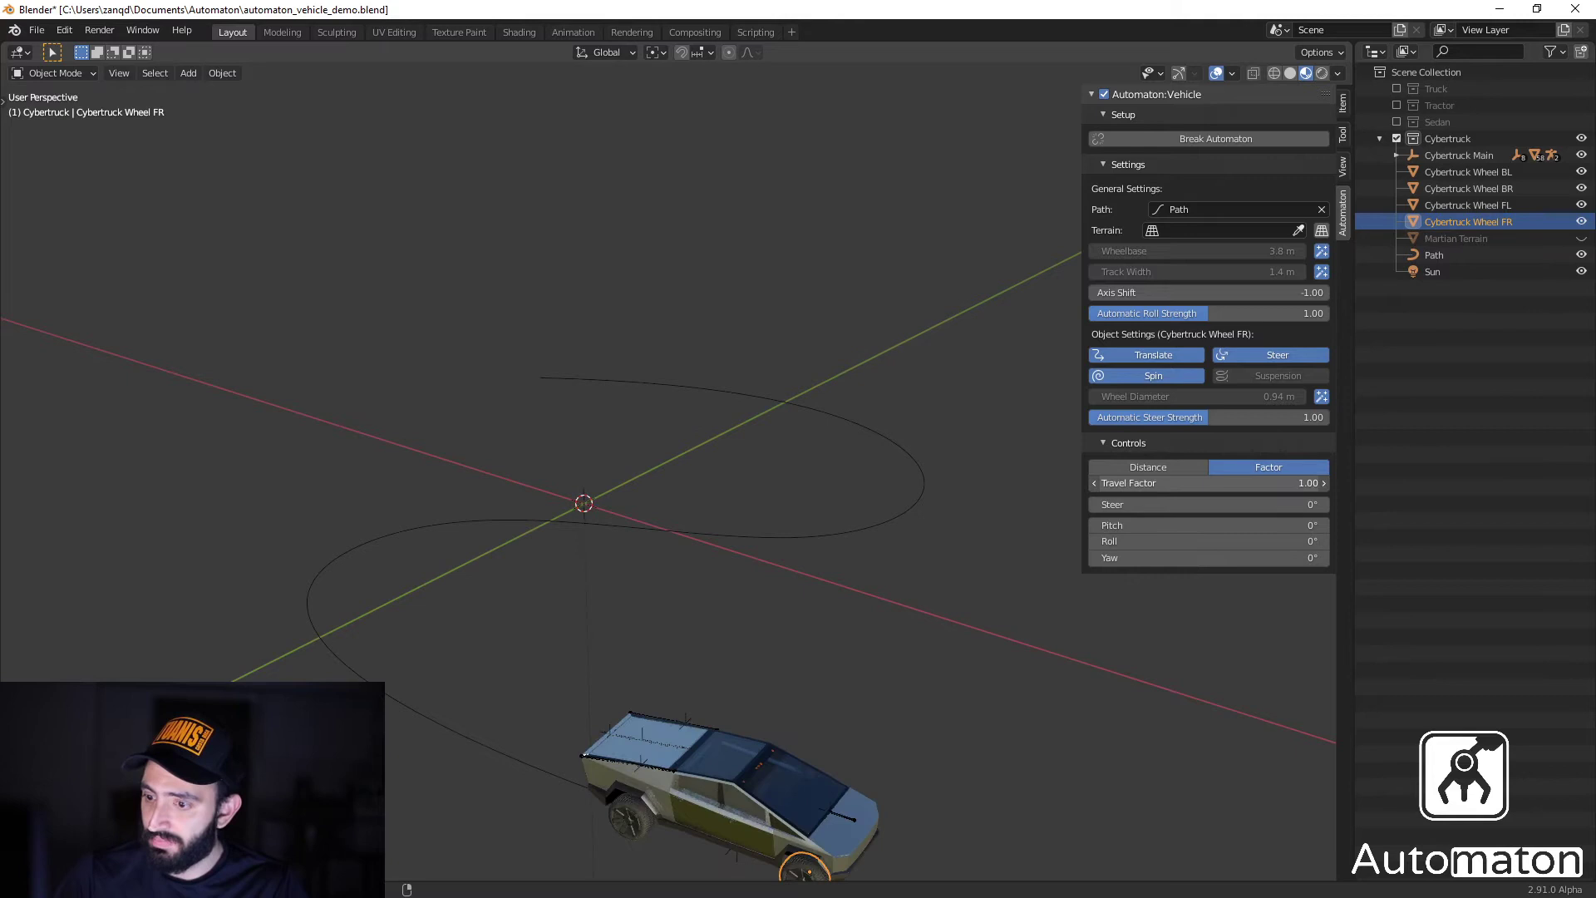
# Return the Travel Factor to 0.00 and switch the travel mode back to Distance.
pyautogui.scroll(-1, 865, 615)
pyautogui.moveTo(886, 651); pyautogui.dragTo(846, 589, button='middle')
pyautogui.scroll(2, 845, 595)
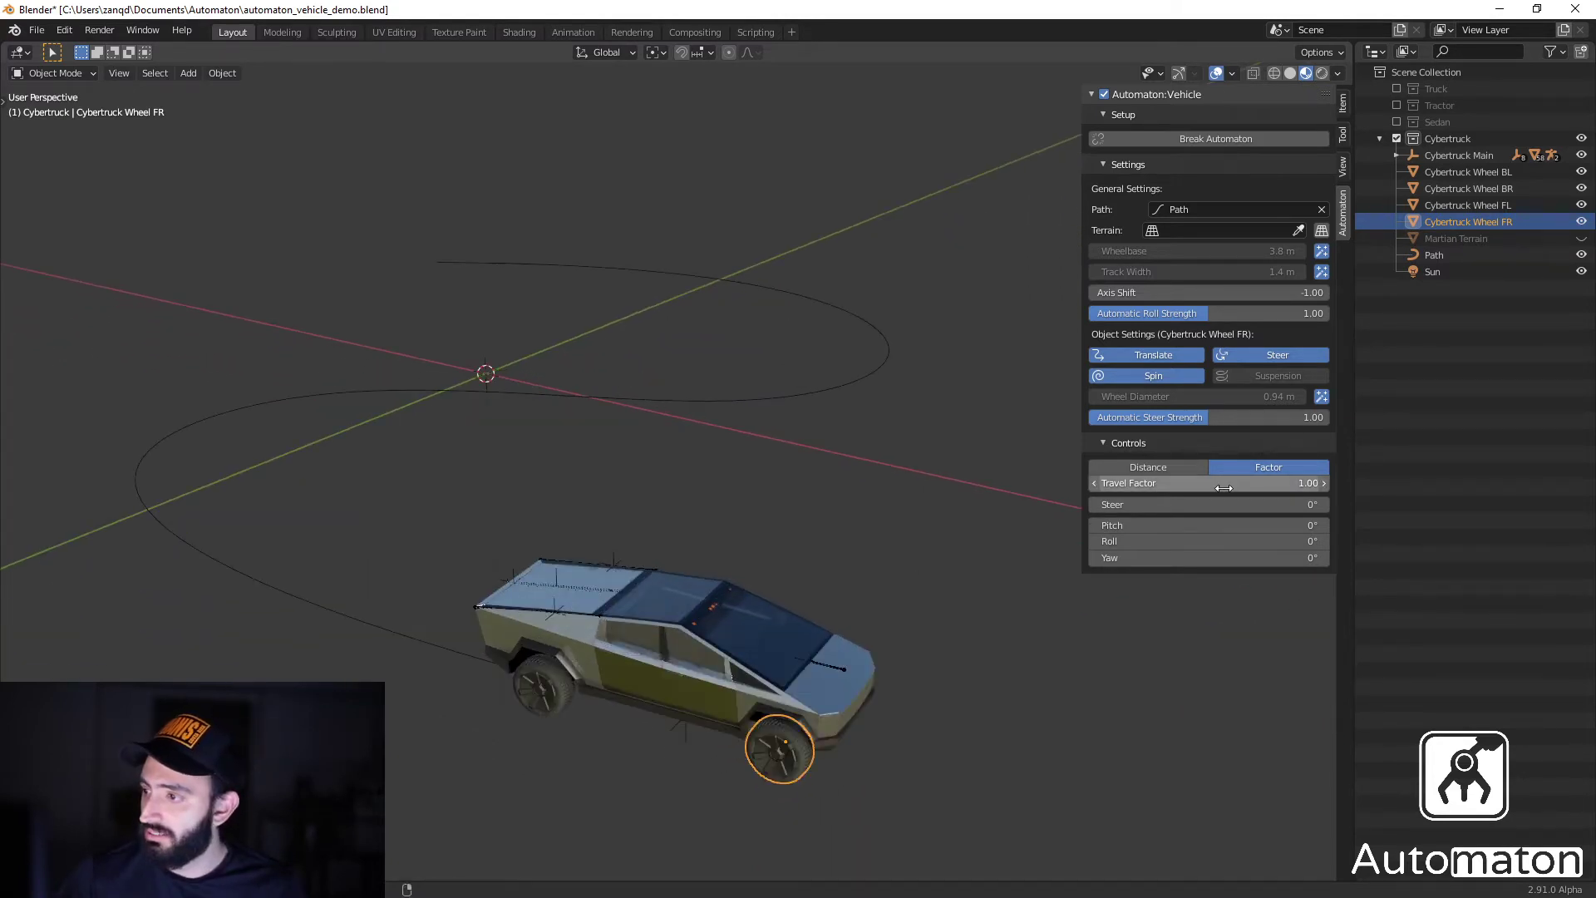
pyautogui.moveTo(1247, 483)
pyautogui.mouseDown()
pyautogui.moveTo(1192, 483)
pyautogui.moveTo(1242, 483)
pyautogui.mouseUp()
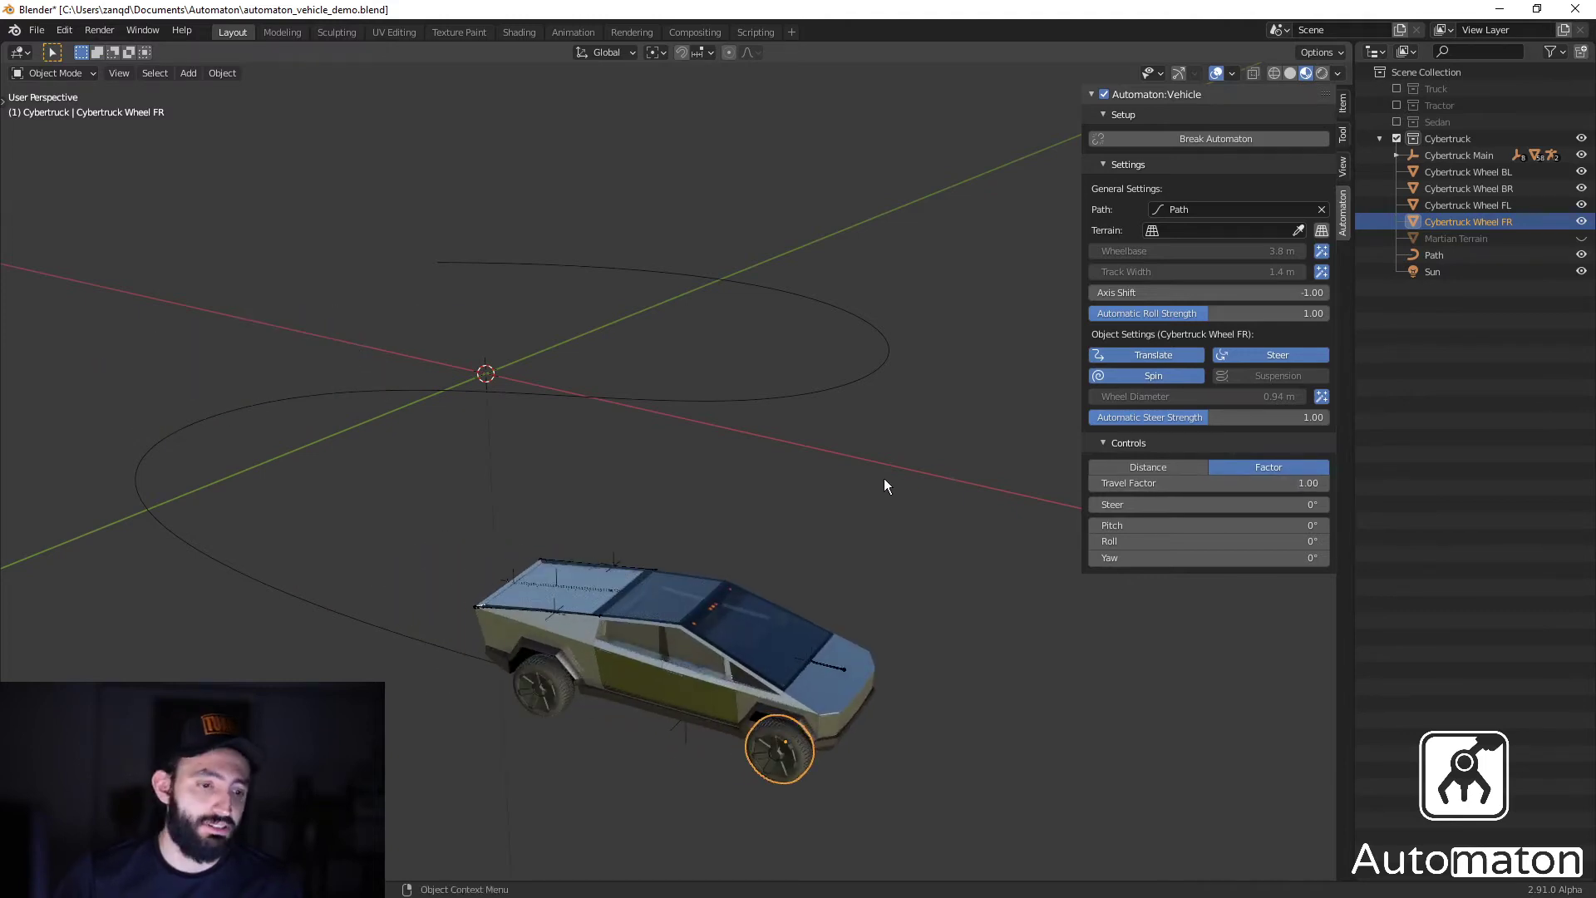
pyautogui.moveTo(1295, 483)
pyautogui.mouseDown()
pyautogui.moveTo(1222, 484)
pyautogui.moveTo(1298, 497)
pyautogui.mouseUp()
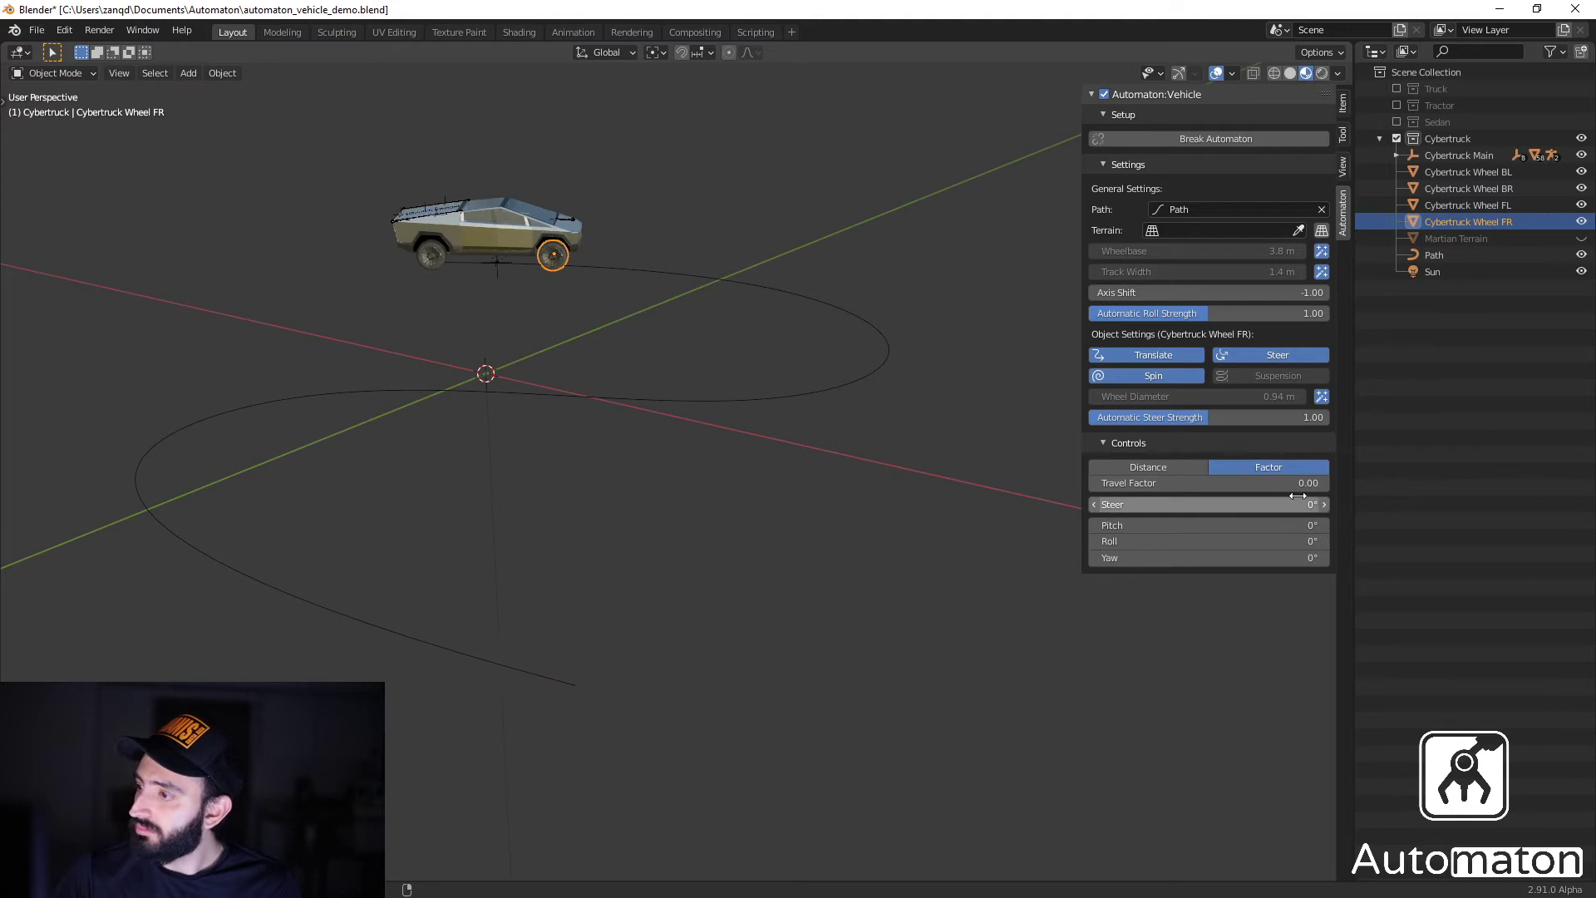
pyautogui.scroll(2, 911, 470)
pyautogui.click(1184, 467)
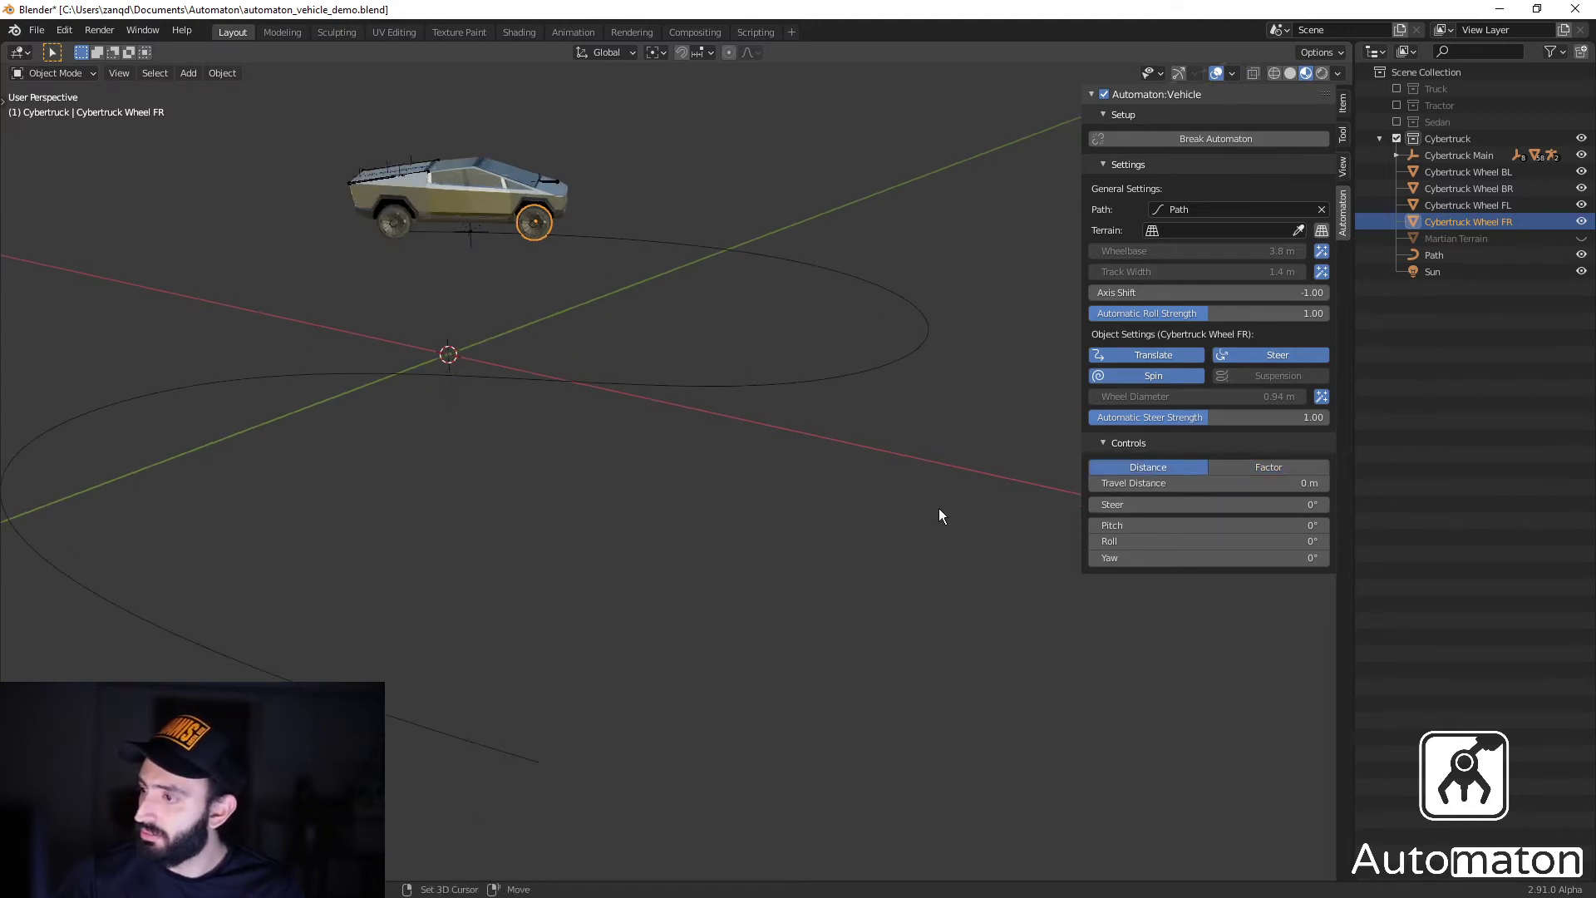
# Drive the vehicle along the path to a Travel Distance of 25 m and bring it back to 12 m.
pyautogui.moveTo(939, 515); pyautogui.dragTo(937, 541, button='middle')
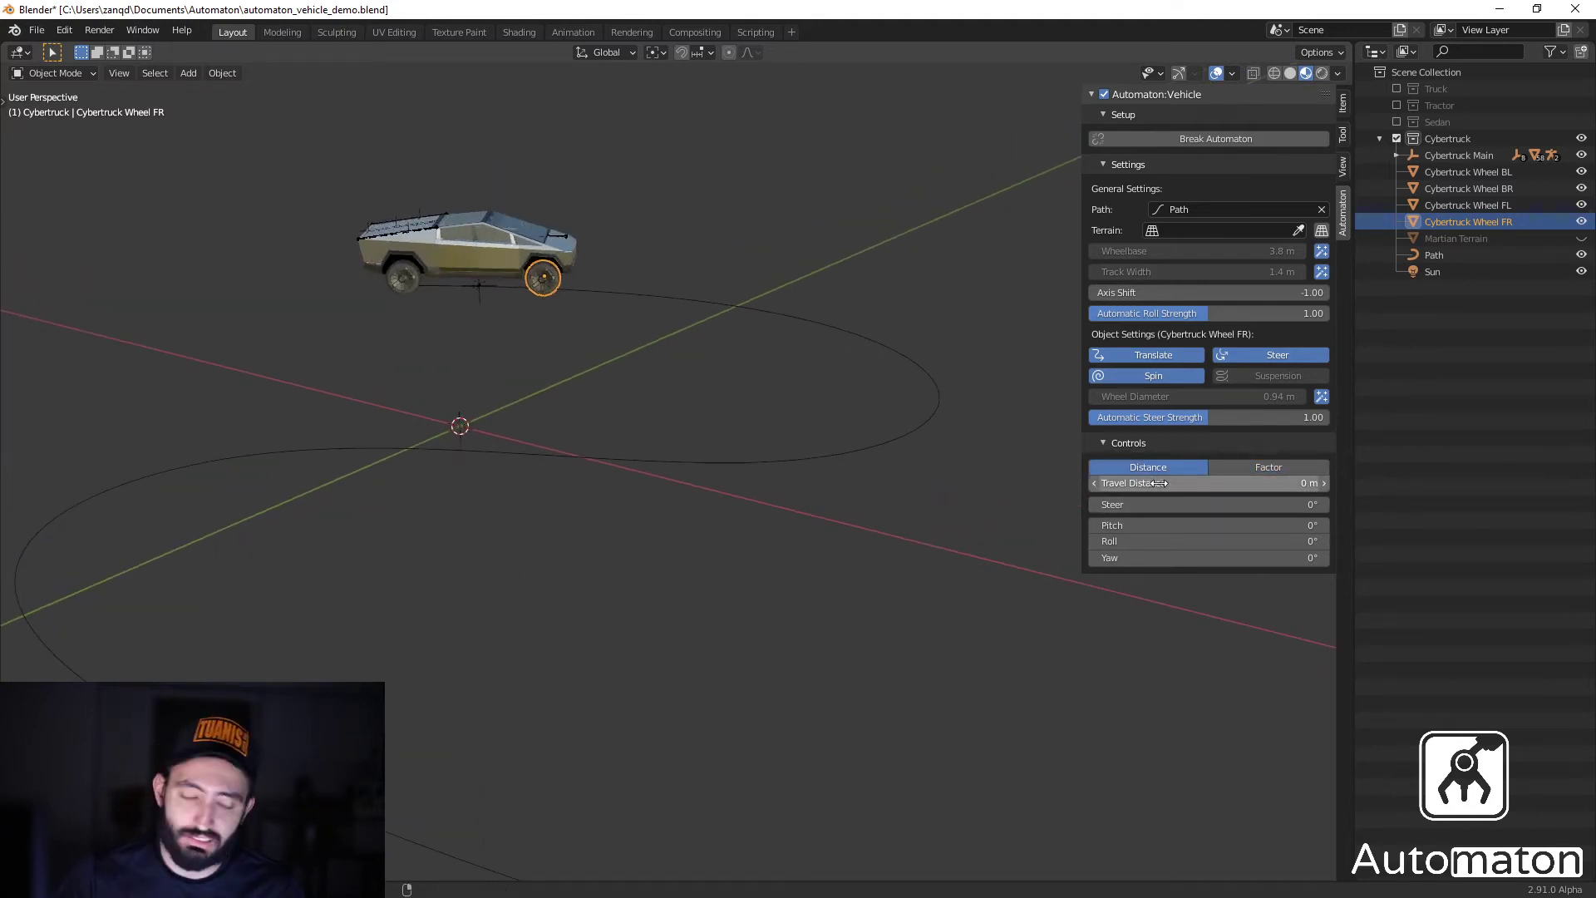
pyautogui.scroll(-2, 860, 463)
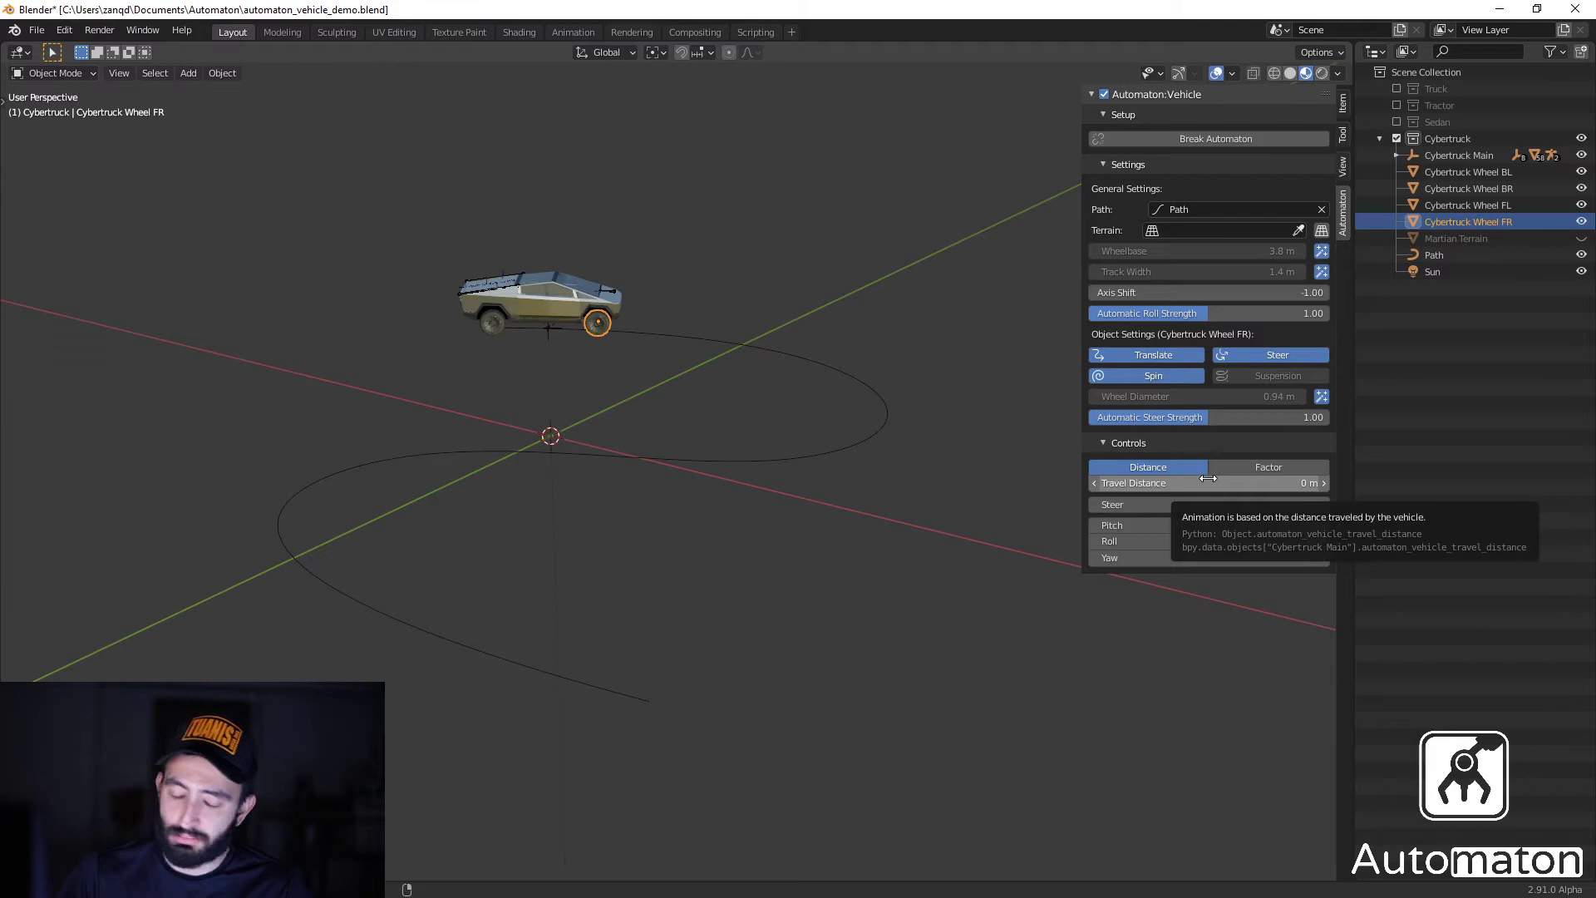
pyautogui.moveTo(1206, 481); pyautogui.dragTo(1587, 482)
pyautogui.scroll(3, 755, 513)
pyautogui.moveTo(755, 514); pyautogui.dragTo(790, 520, button='middle')
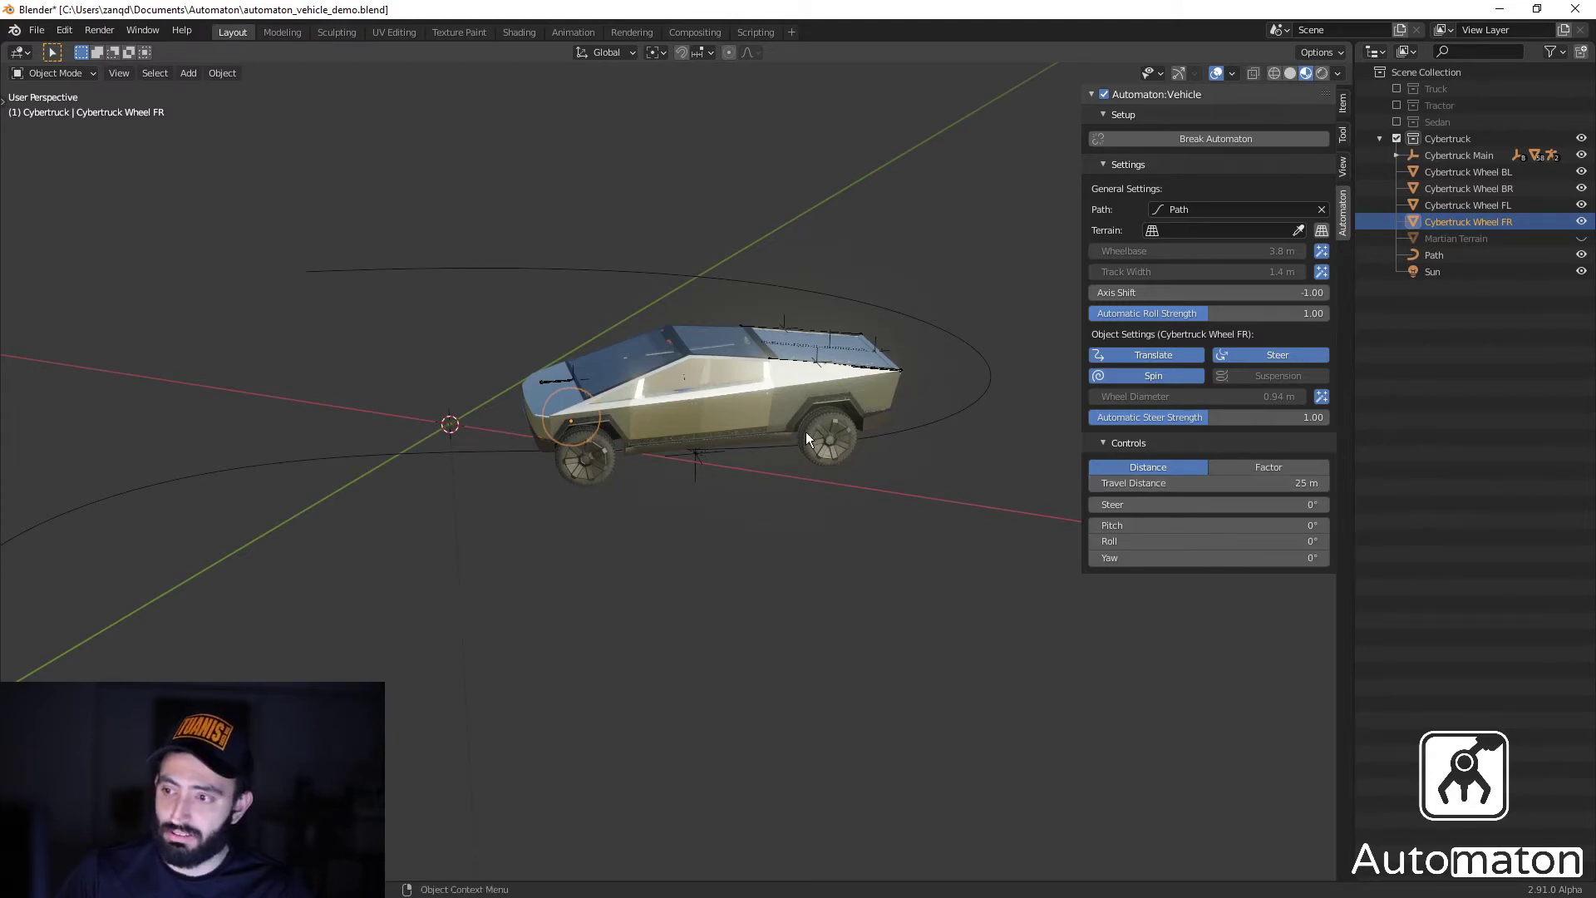
pyautogui.scroll(-3, 805, 431)
pyautogui.moveTo(1284, 483); pyautogui.dragTo(1111, 483)
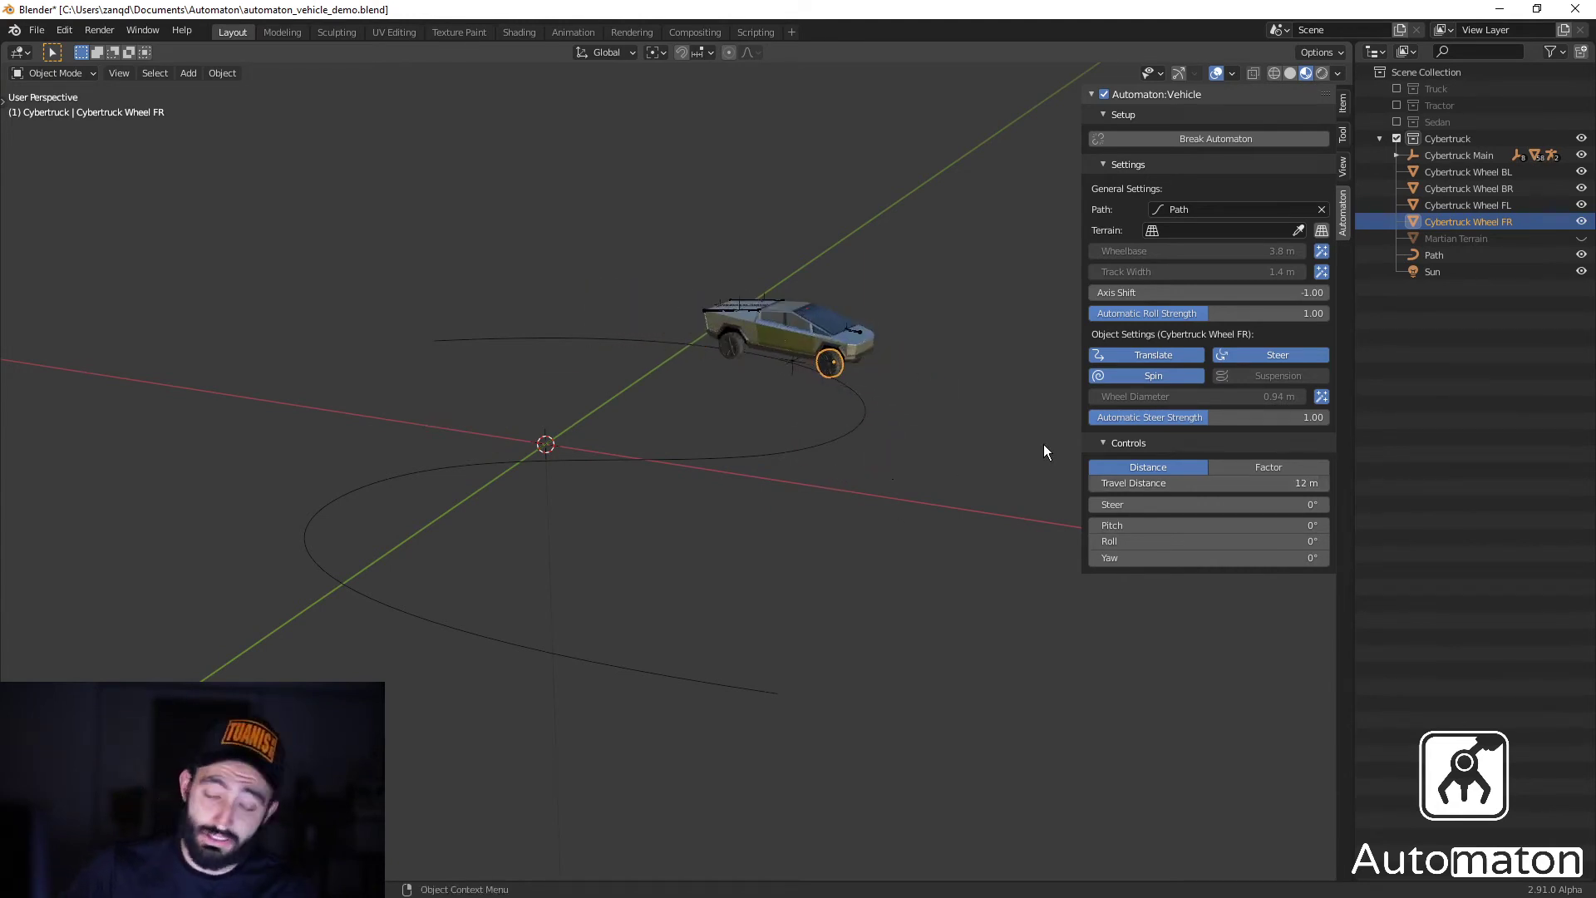
# From the front view, advance the vehicle to a Travel Distance of 20 m and on to 38 m.
pyautogui.press('KP_1')
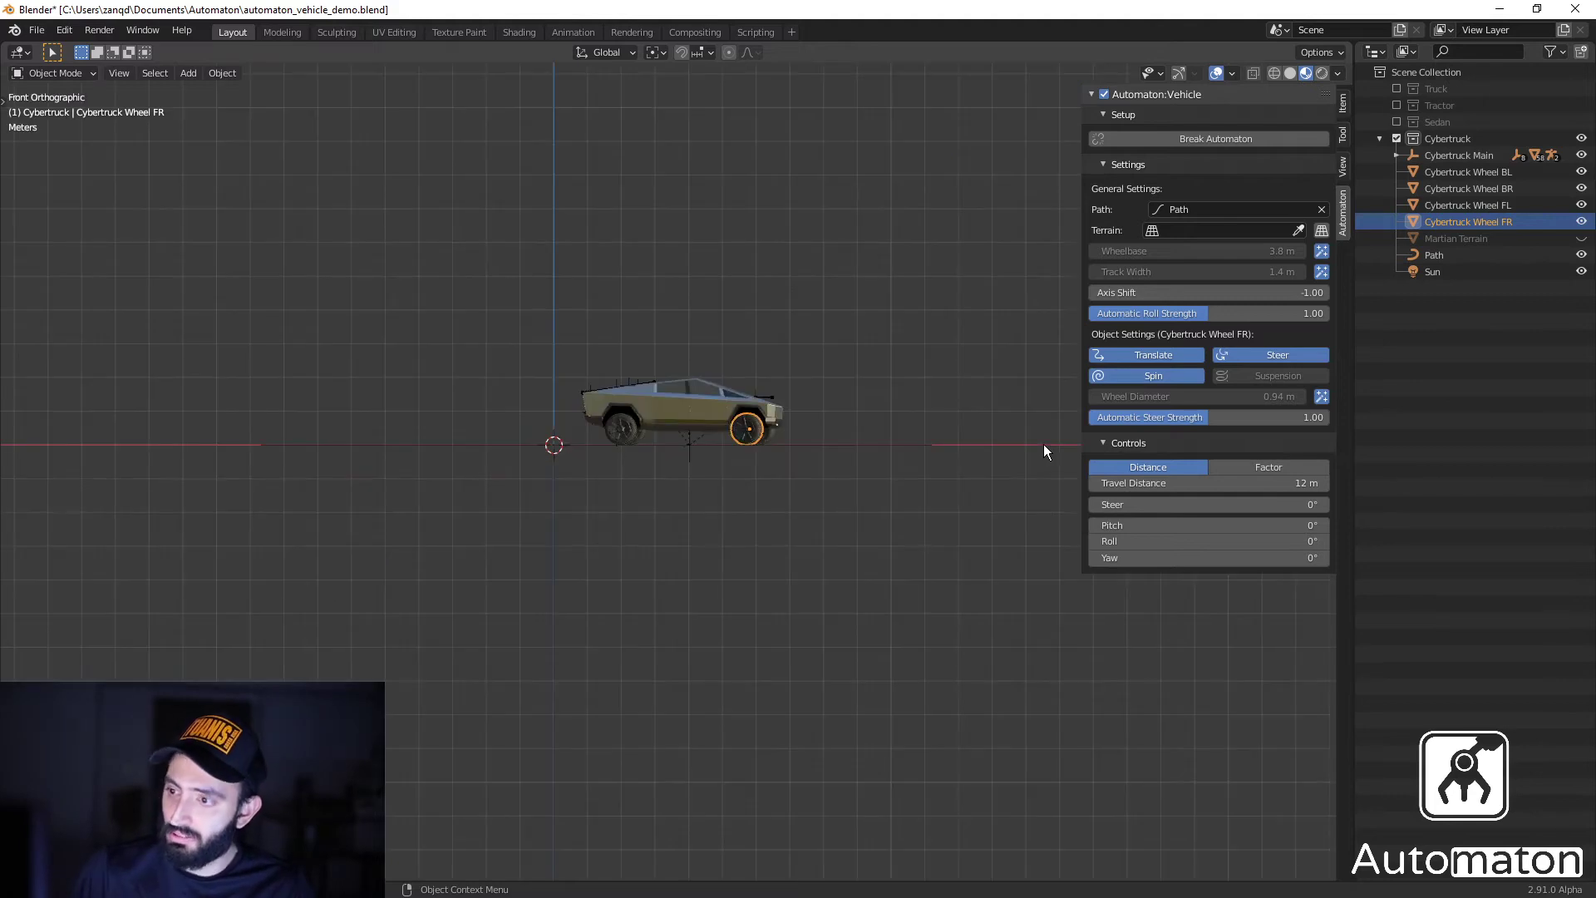
pyautogui.keyDown('shift'); pyautogui.moveTo(924, 541); pyautogui.dragTo(828, 607, button='middle'); pyautogui.keyUp('shift')
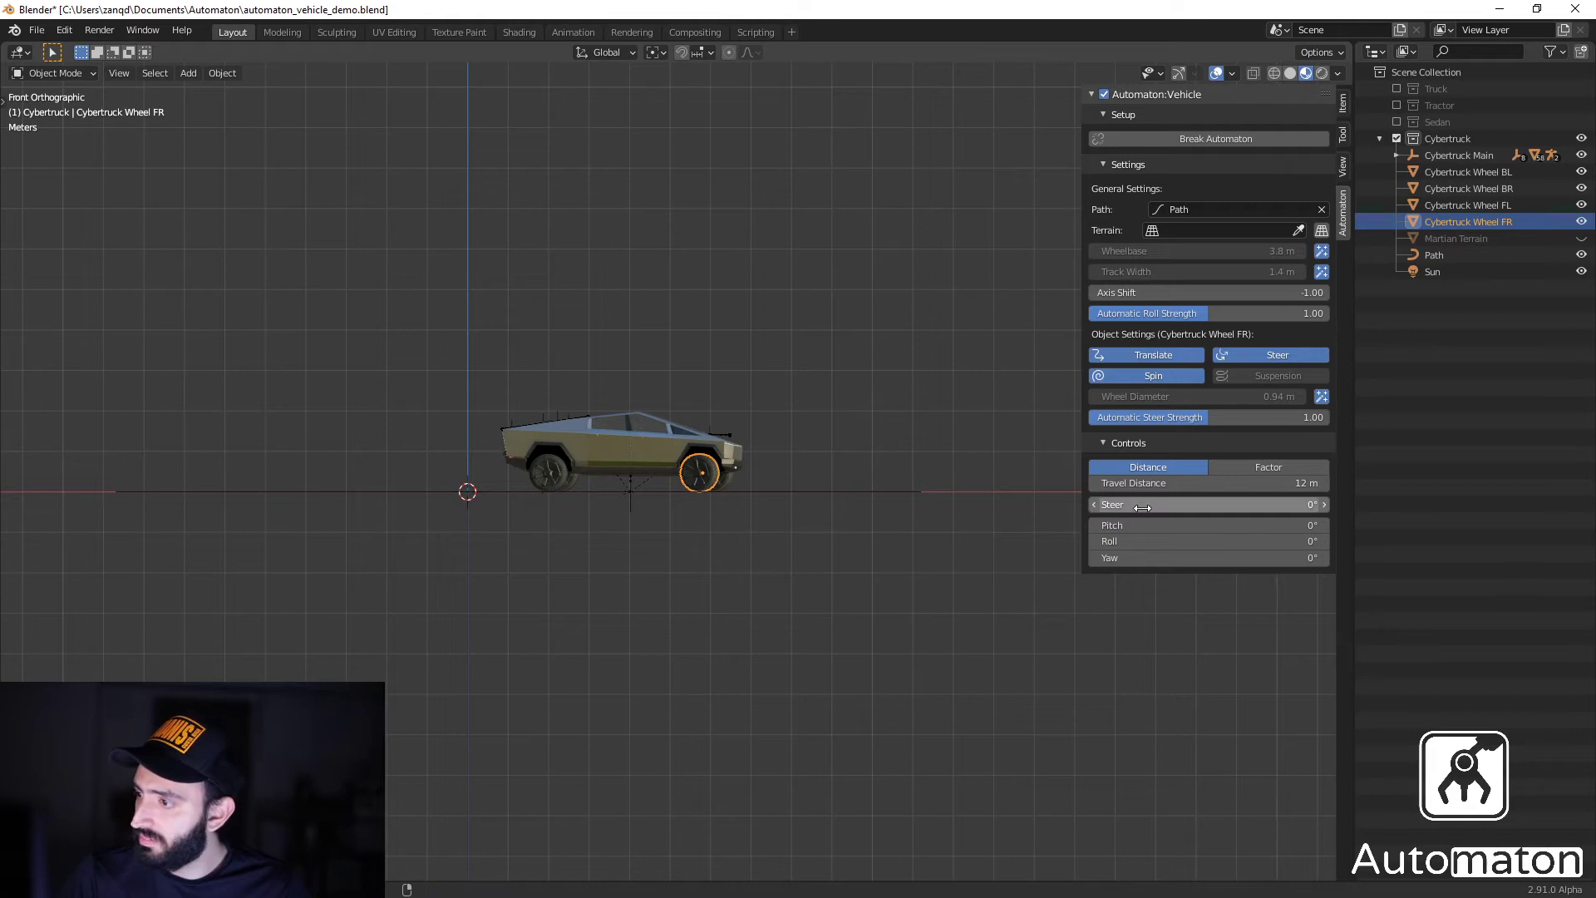
pyautogui.moveTo(1207, 488); pyautogui.dragTo(1285, 488)
pyautogui.scroll(3, 910, 511)
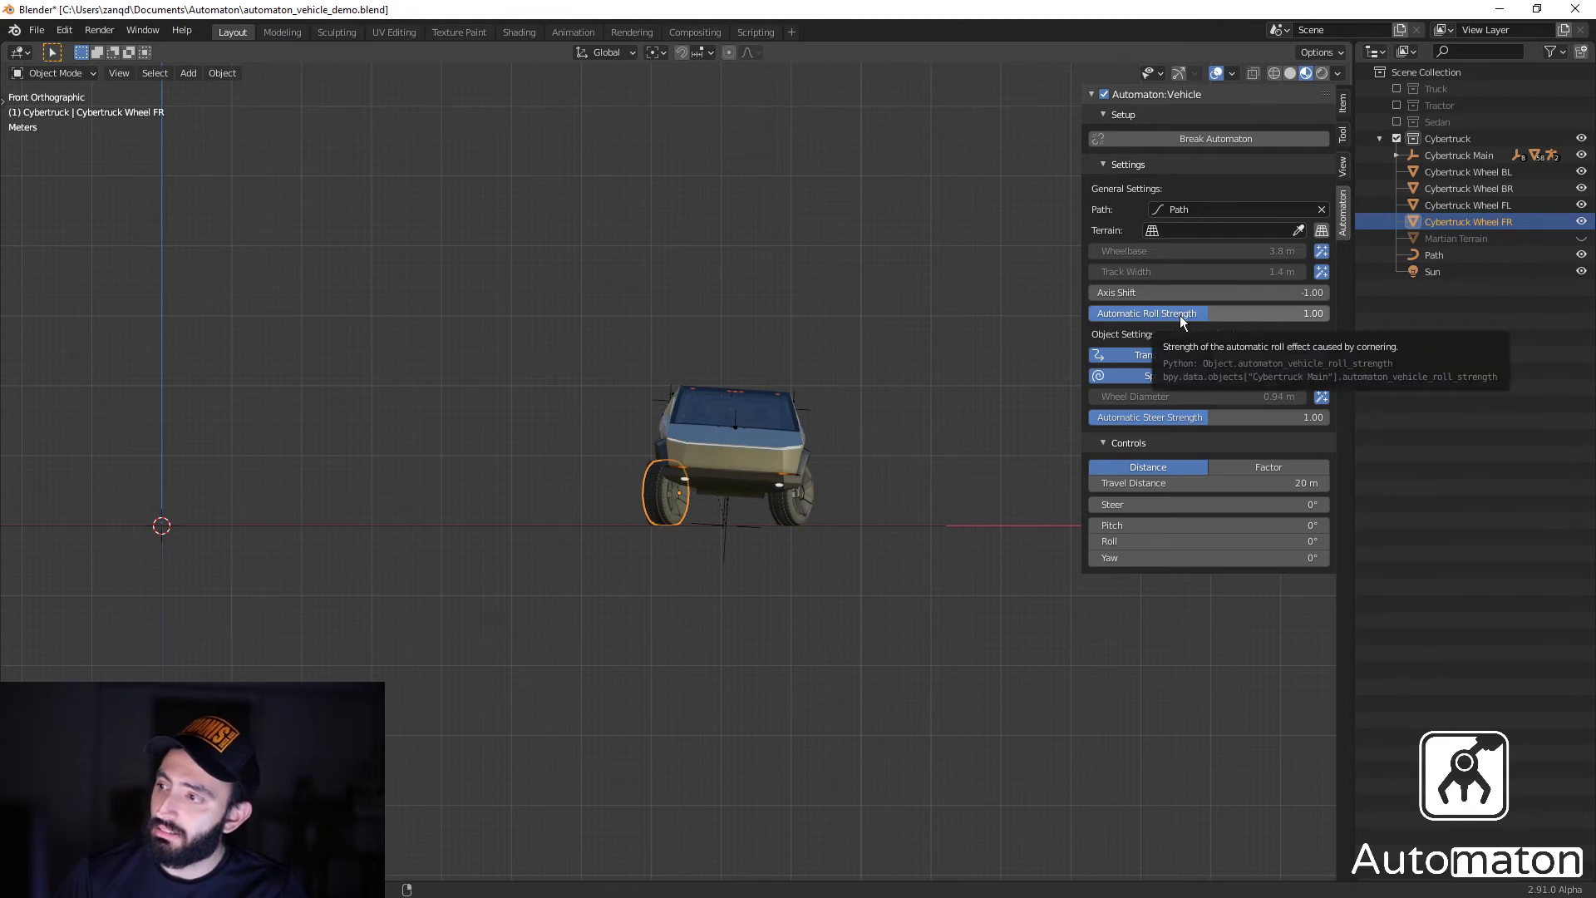
pyautogui.scroll(-4, 1039, 391)
pyautogui.moveTo(1182, 483); pyautogui.dragTo(1349, 483)
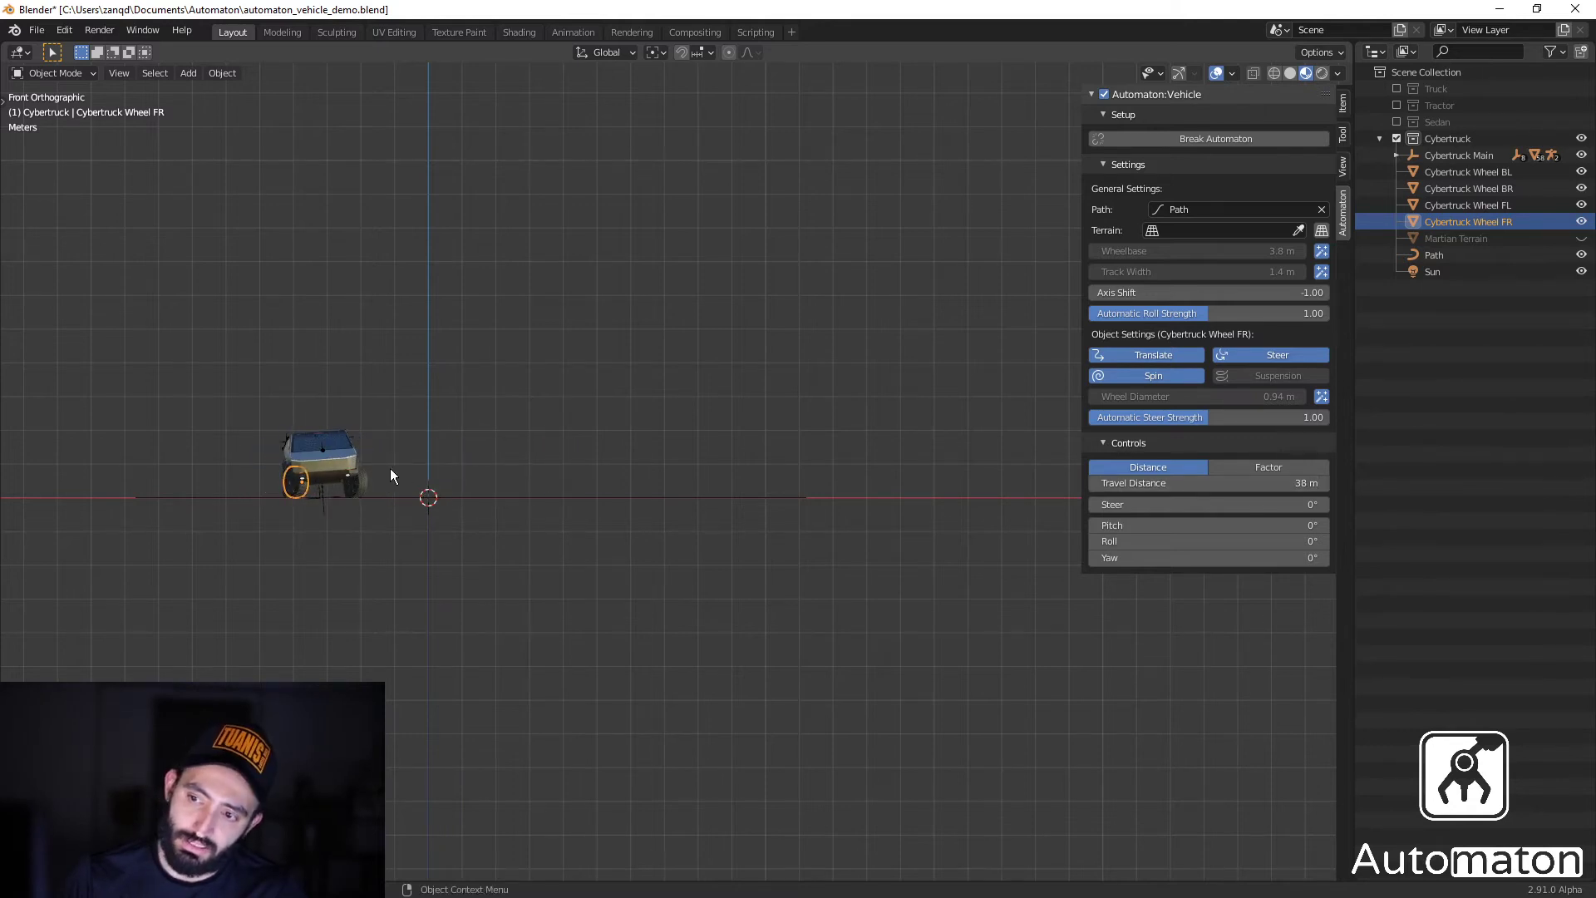
# Try an Automatic Roll Strength of 0.00 on the cornering vehicle, then cancel the change.
pyautogui.scroll(1, 338, 471)
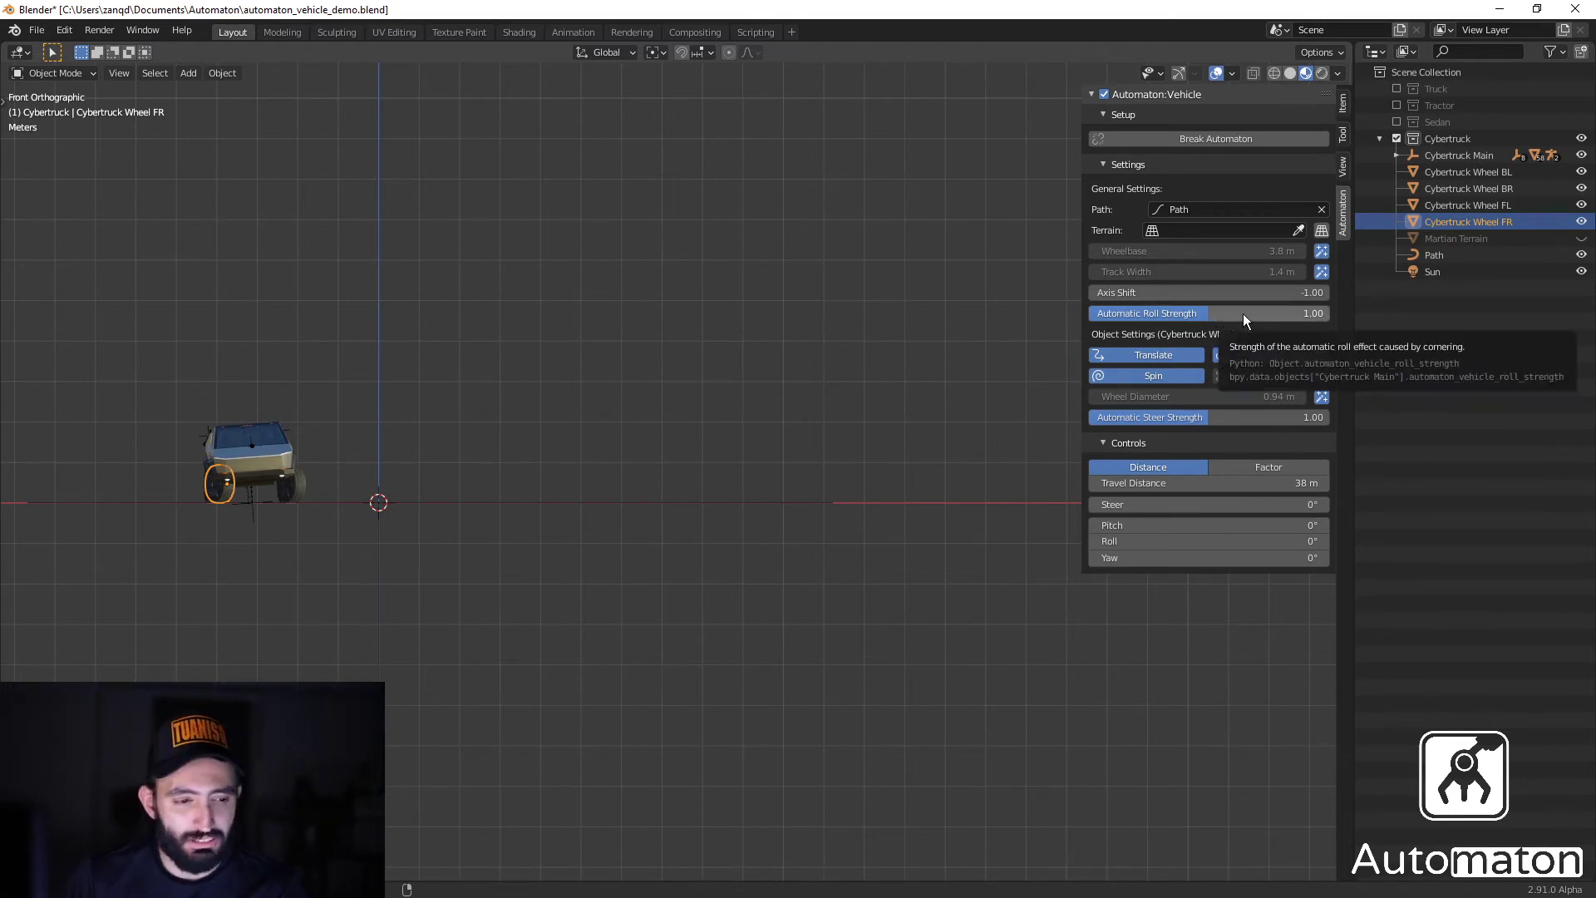
pyautogui.moveTo(1244, 313); pyautogui.dragTo(1098, 313)
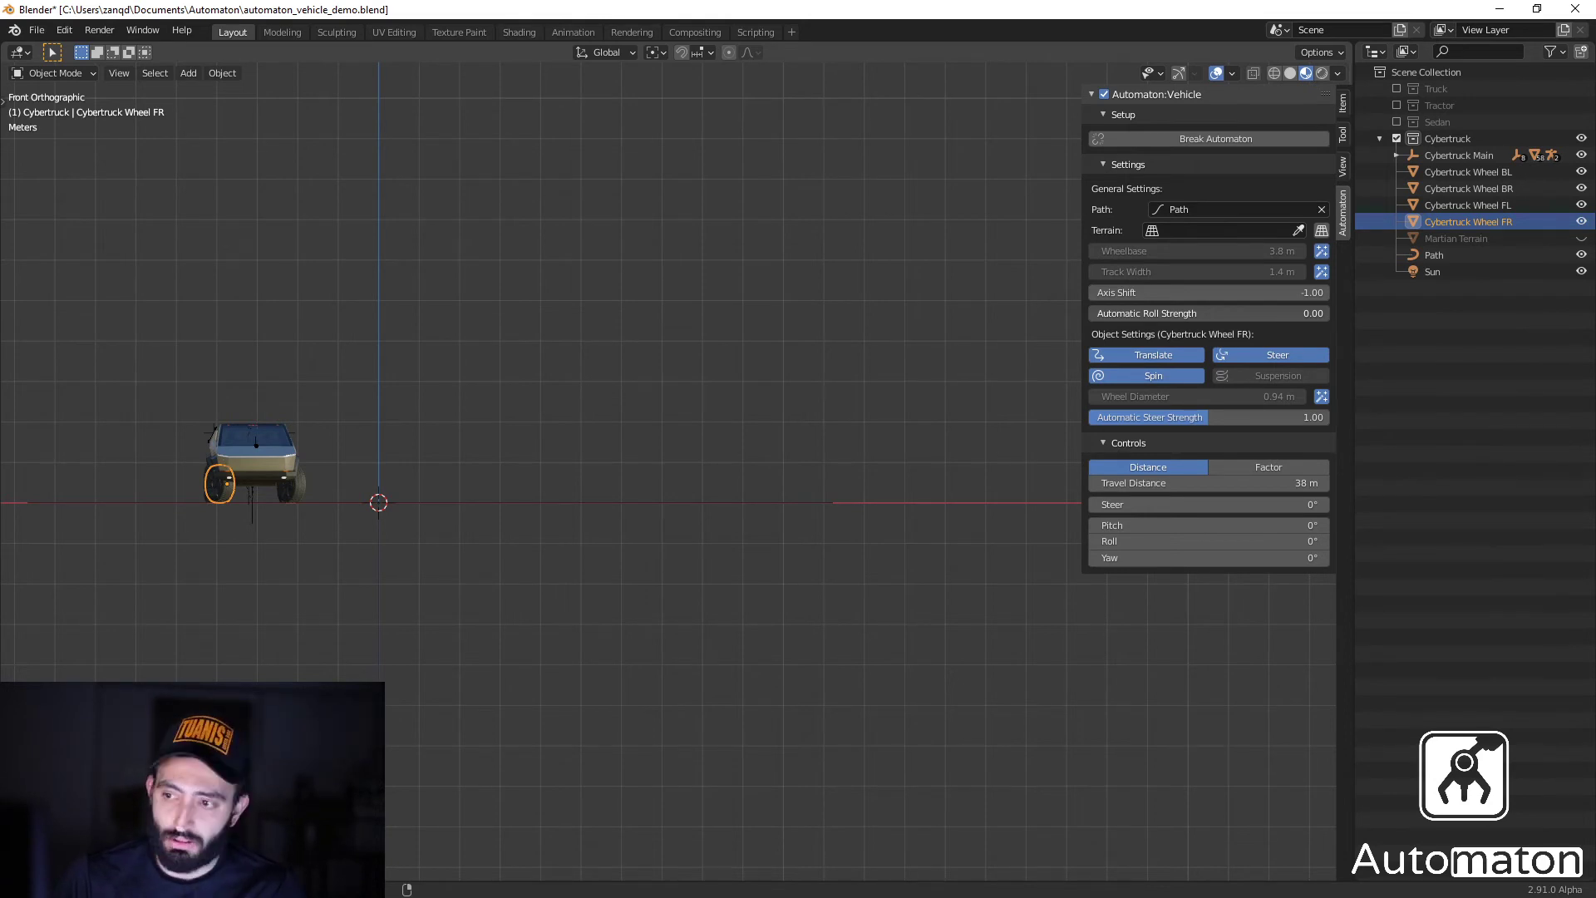
pyautogui.rightClick(1090, 315)
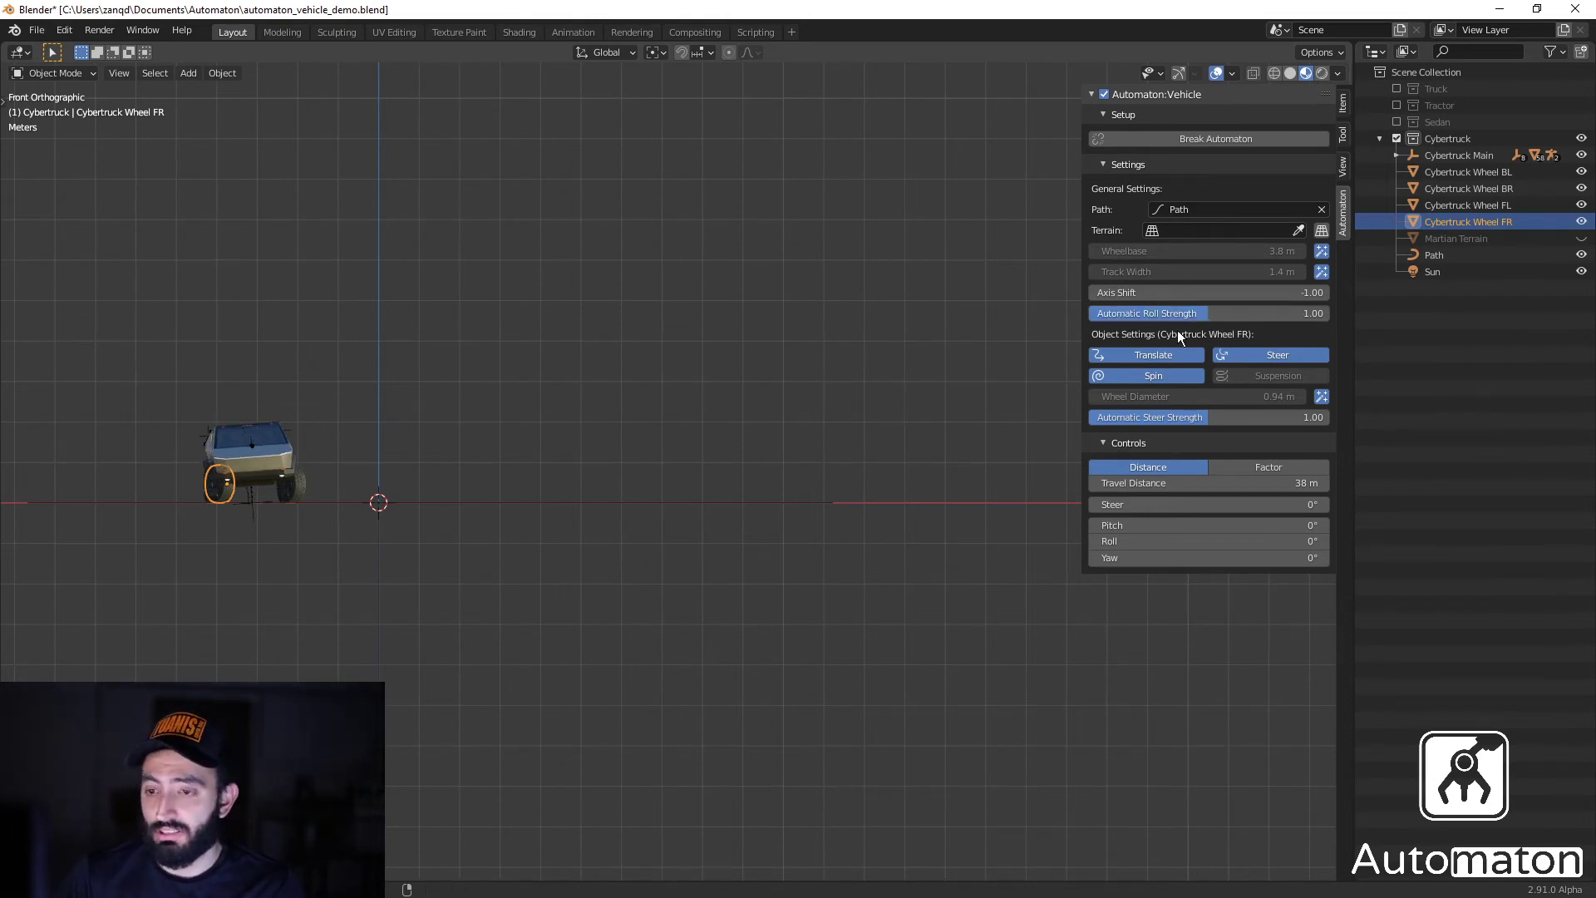
pyautogui.moveTo(1213, 312)
pyautogui.mouseDown()
pyautogui.moveTo(1174, 312)
pyautogui.moveTo(1214, 313)
pyautogui.mouseUp()
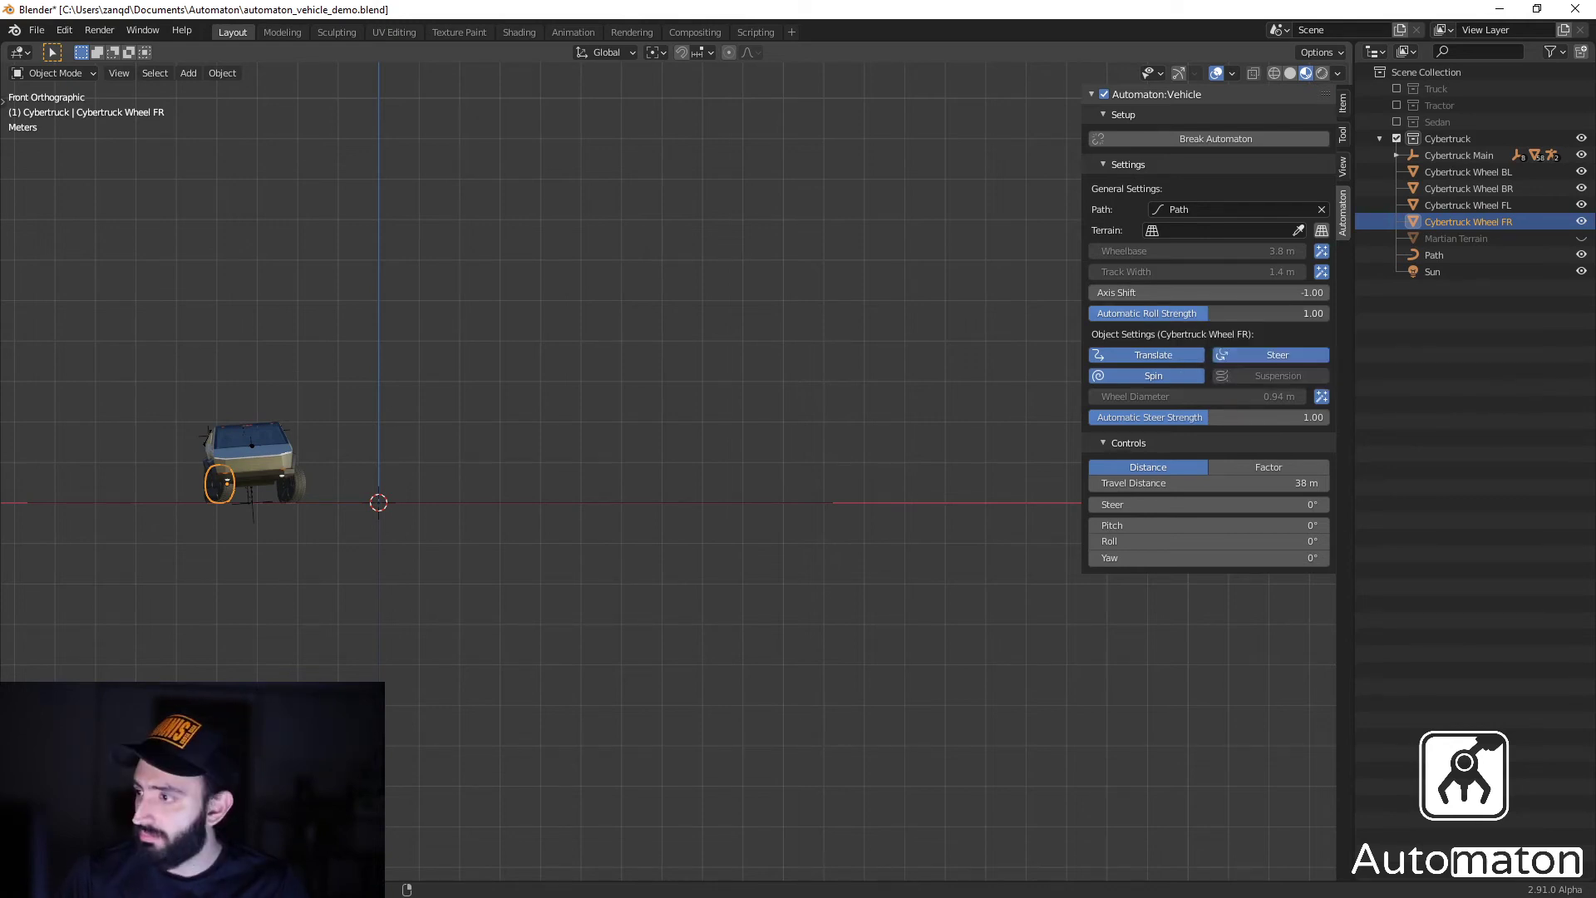
# Raise the Automatic Roll Strength to 2.00 and move the vehicle back to a Travel Distance of 21 m.
pyautogui.moveTo(1208, 313); pyautogui.dragTo(1327, 312)
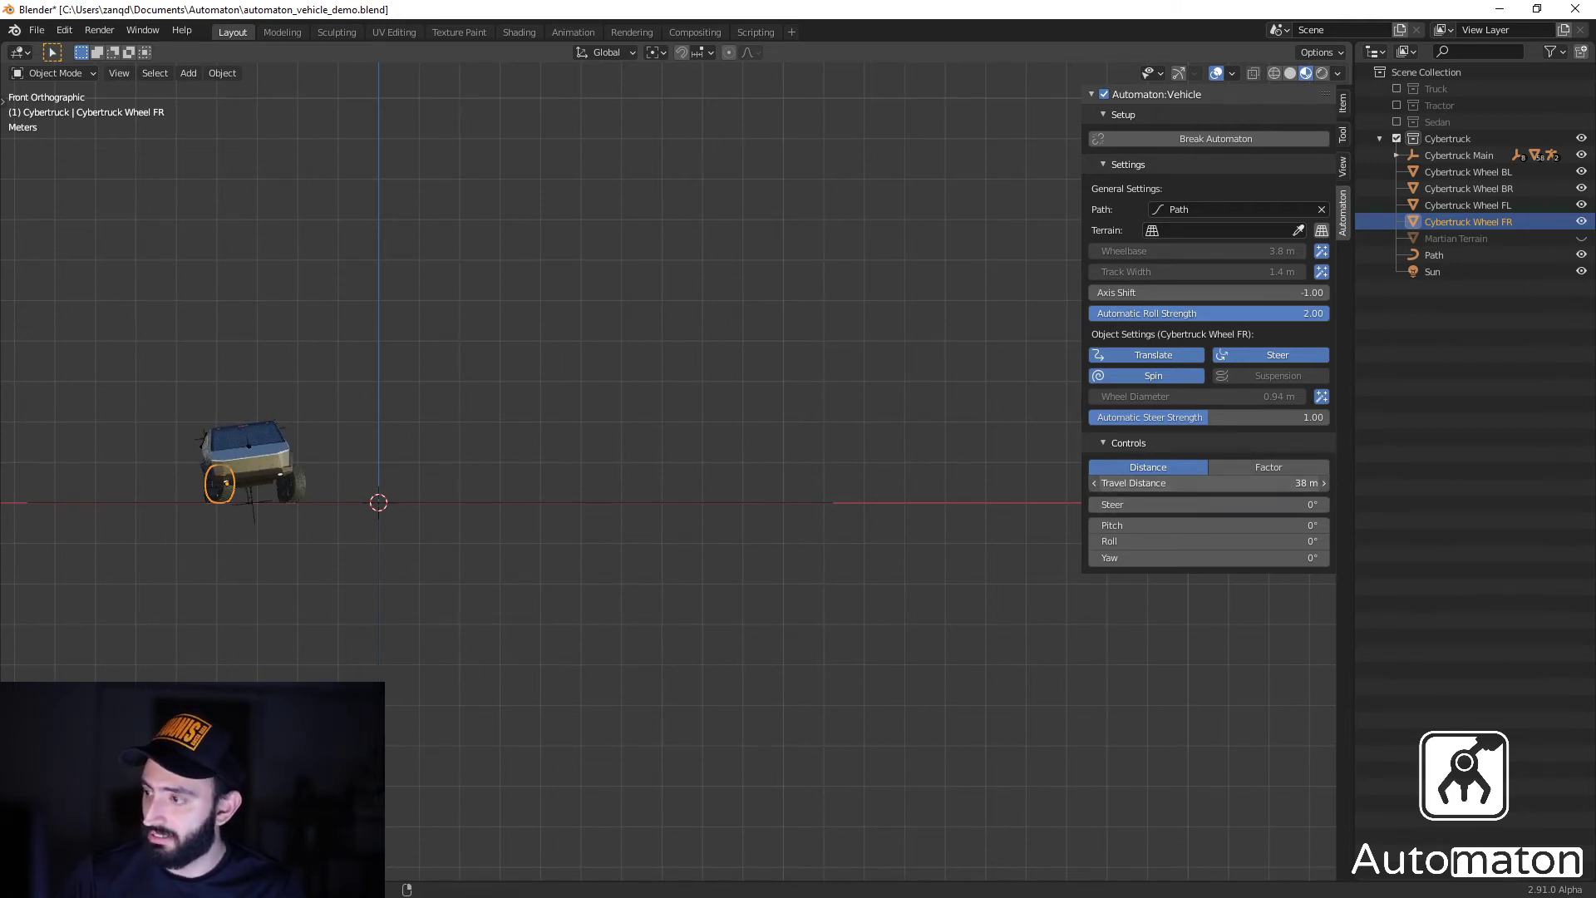
pyautogui.moveTo(1201, 485); pyautogui.dragTo(985, 485)
pyautogui.scroll(2, 842, 550)
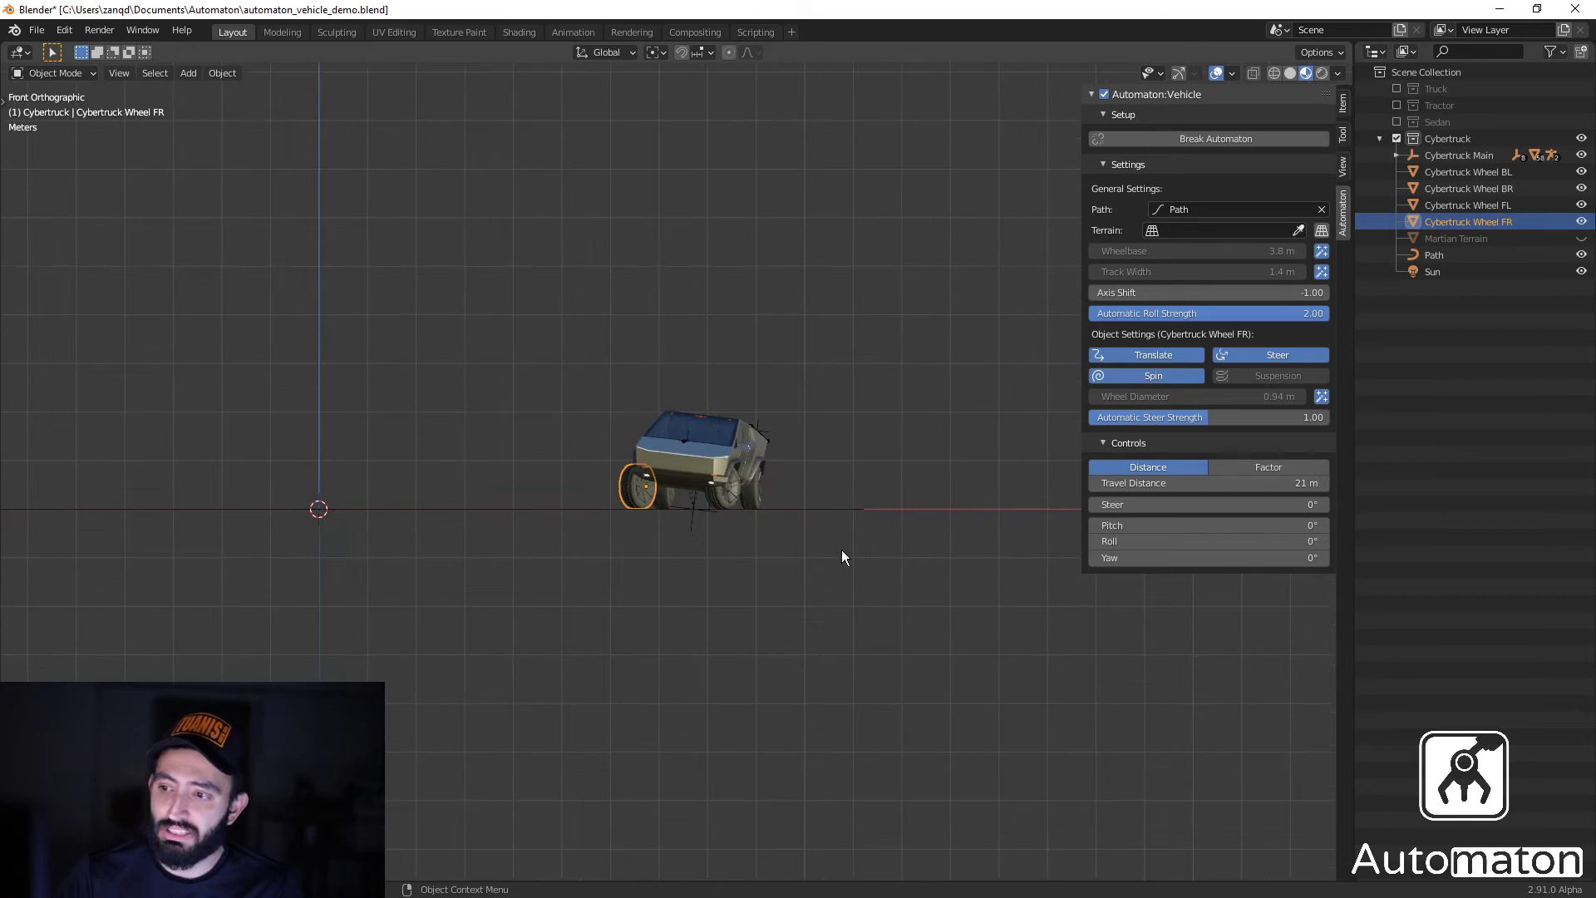
pyautogui.scroll(1, 846, 547)
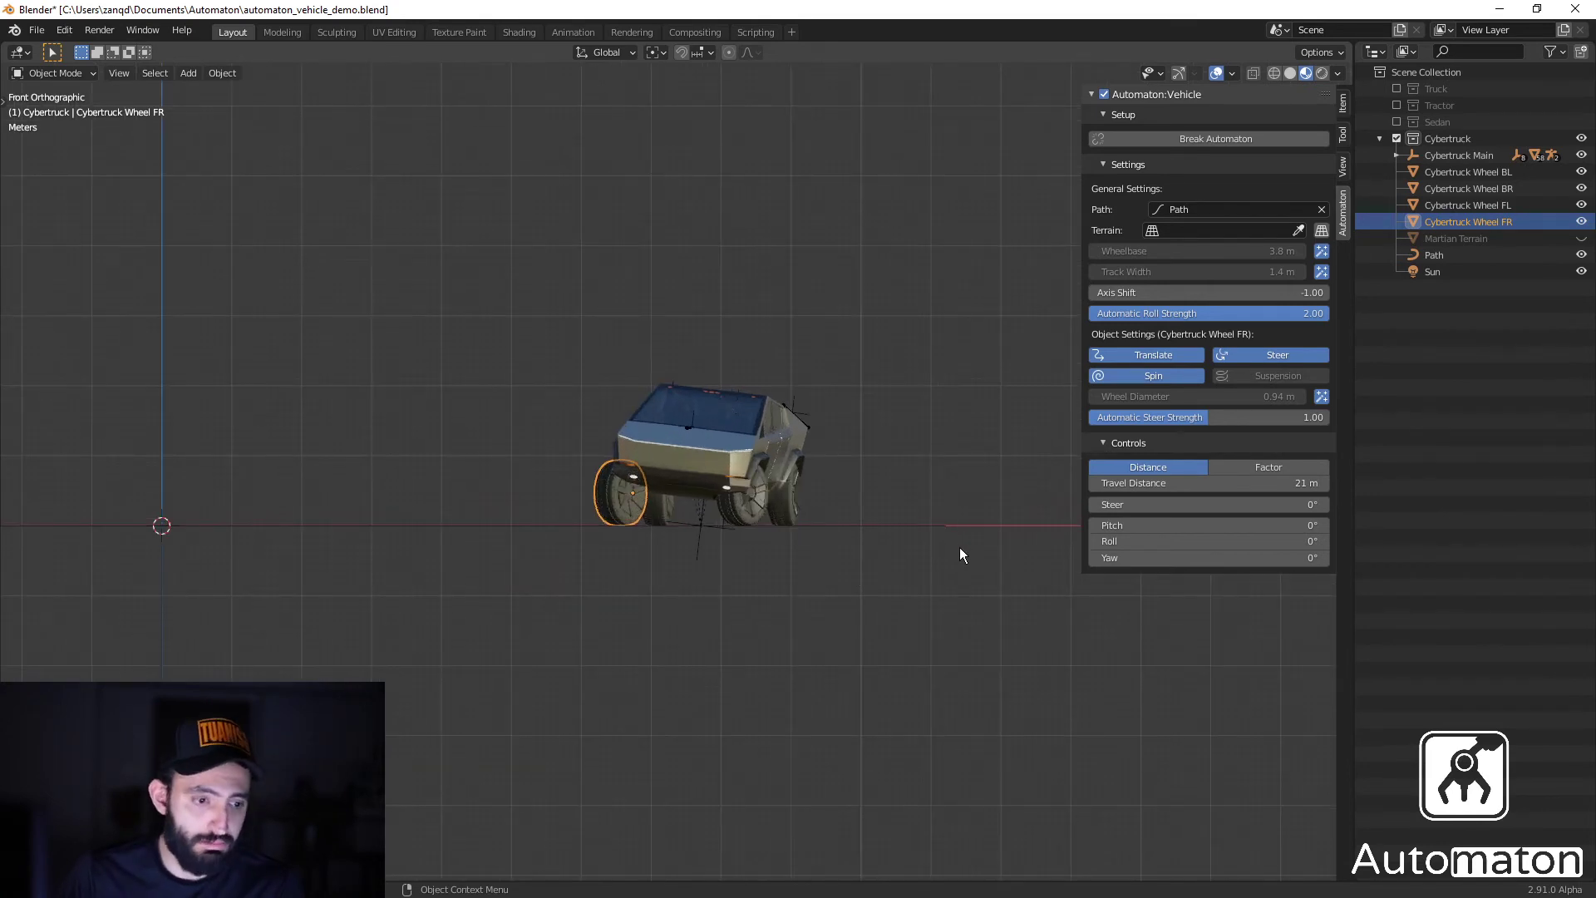
# Set the Automatic Roll Strength back to 1.00.
pyautogui.click(1234, 314)
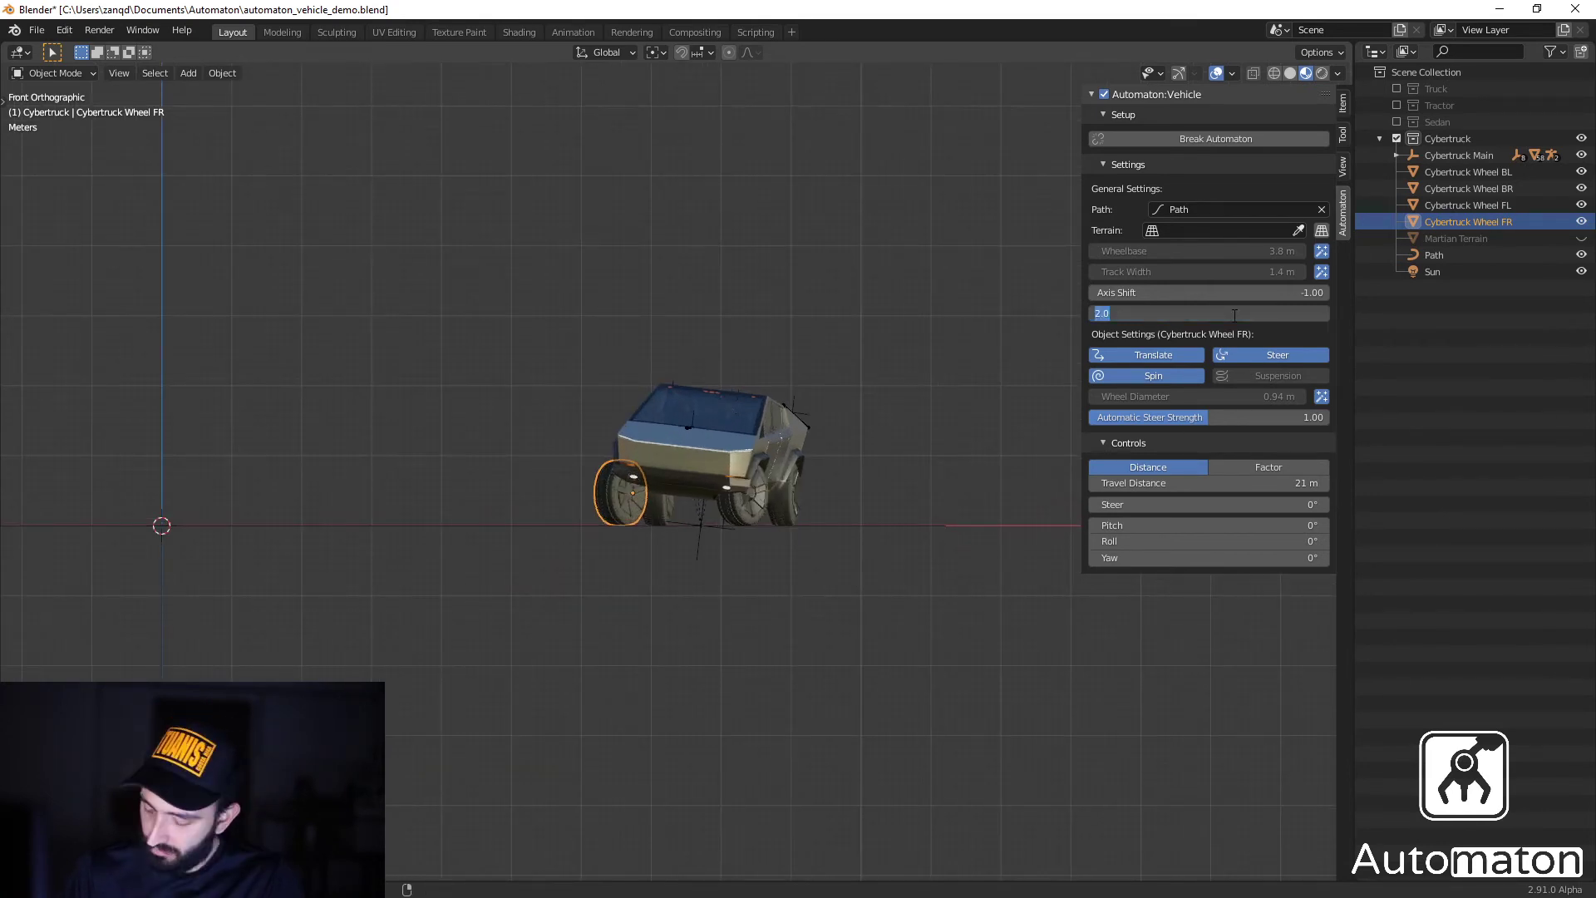
pyautogui.press('Return')
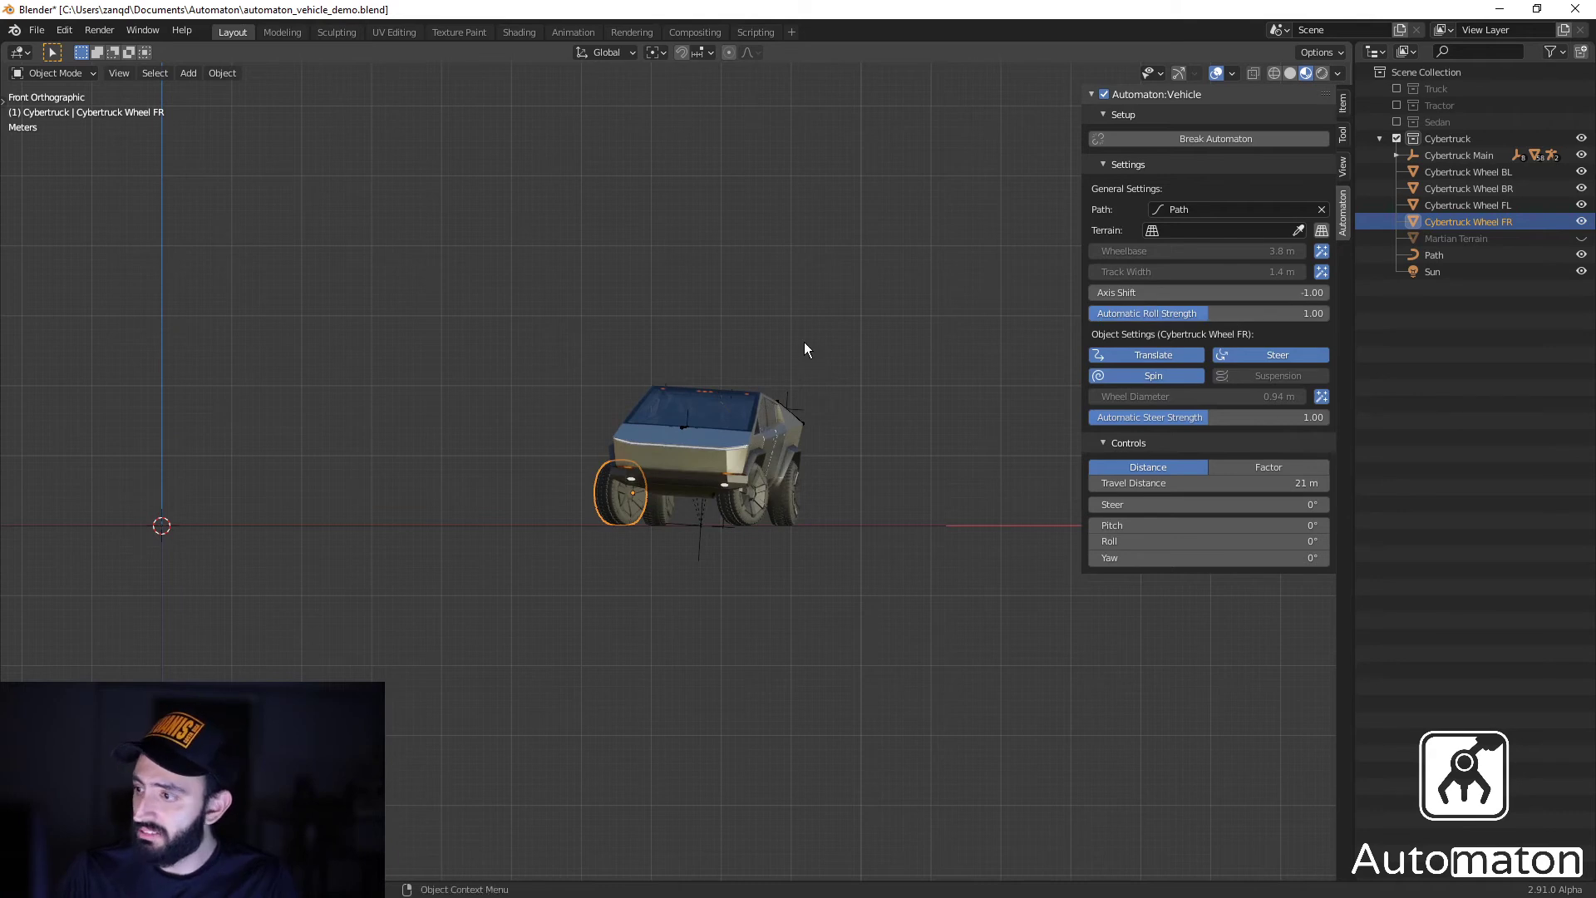
pyautogui.scroll(-1, 805, 341)
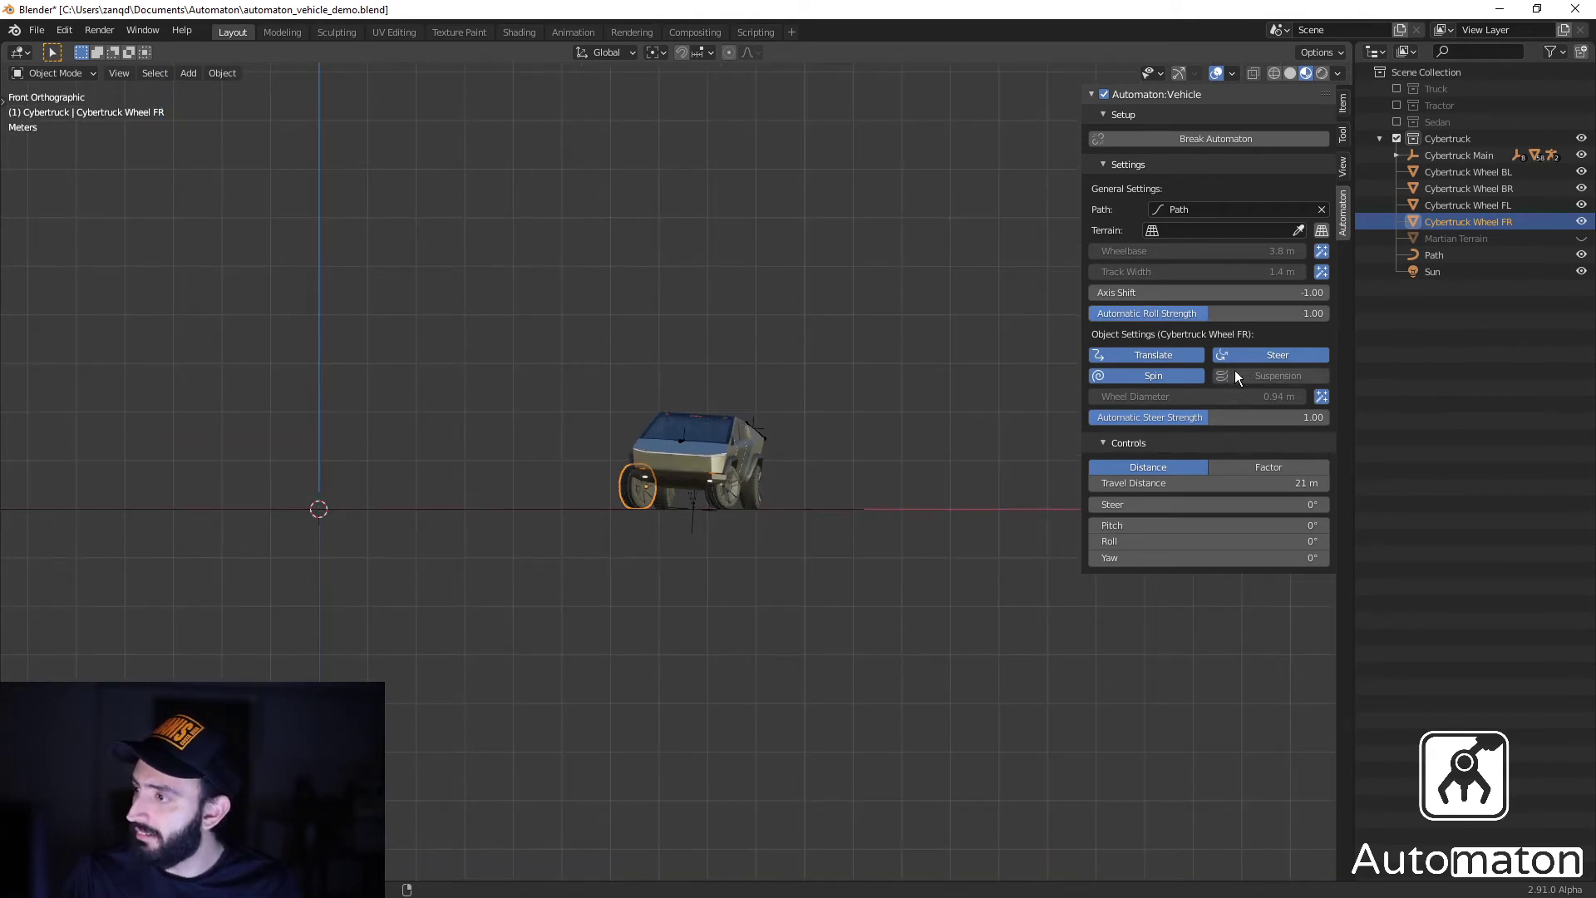
# Unhide the Martian Terrain and assign it as the vehicle's terrain by picking it in the scene.
pyautogui.moveTo(845, 449); pyautogui.dragTo(771, 547, button='middle')
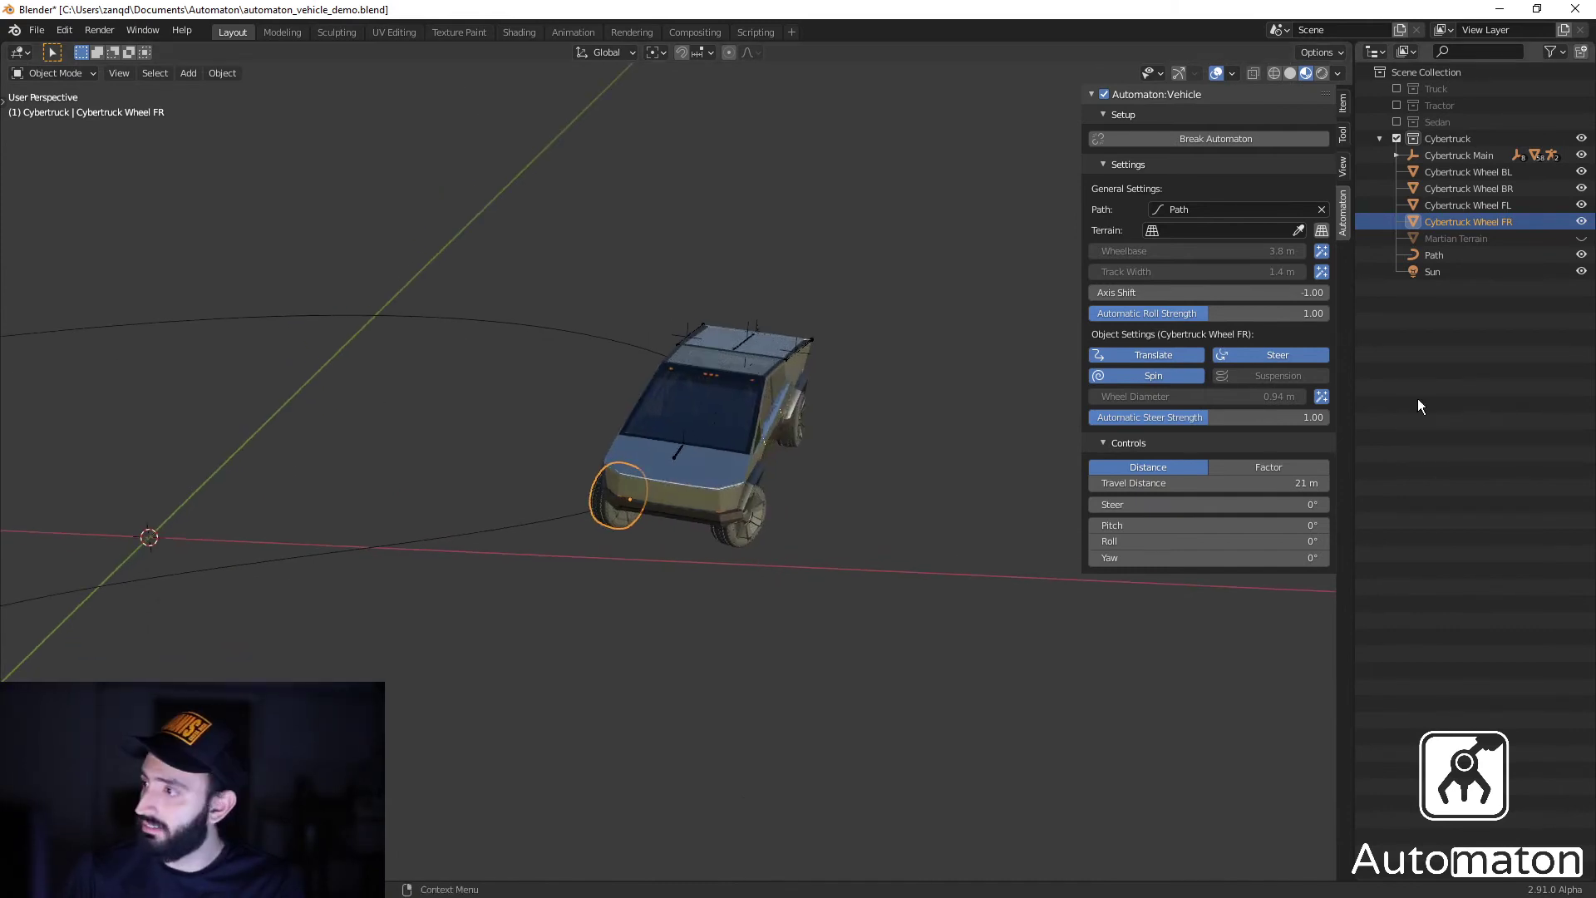
pyautogui.click(1581, 238)
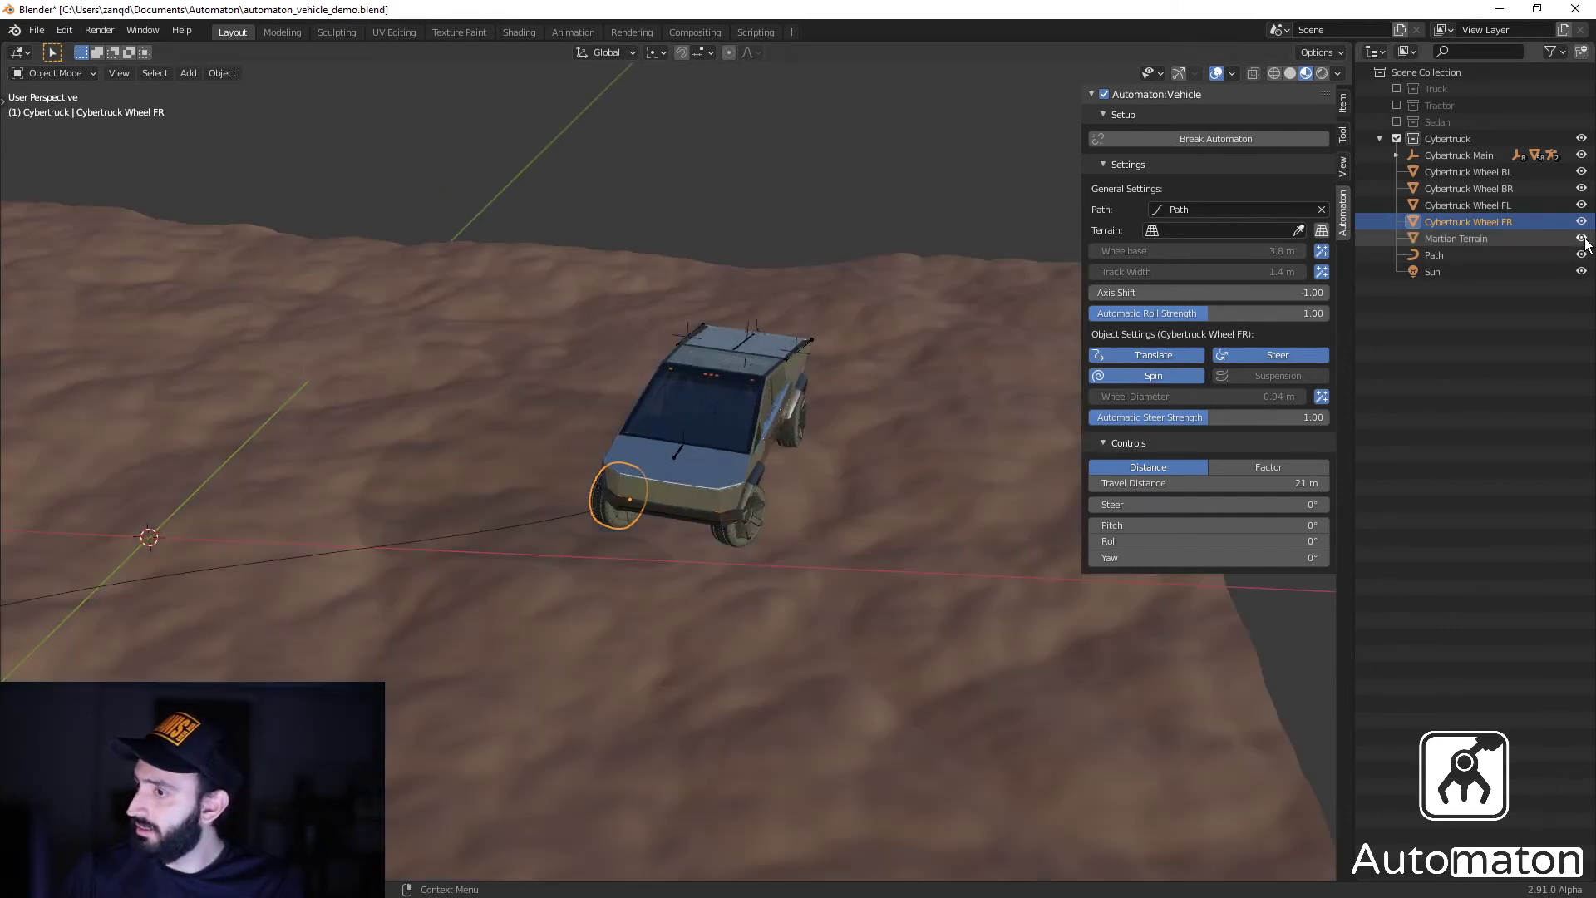
pyautogui.moveTo(881, 415); pyautogui.dragTo(910, 479, button='middle')
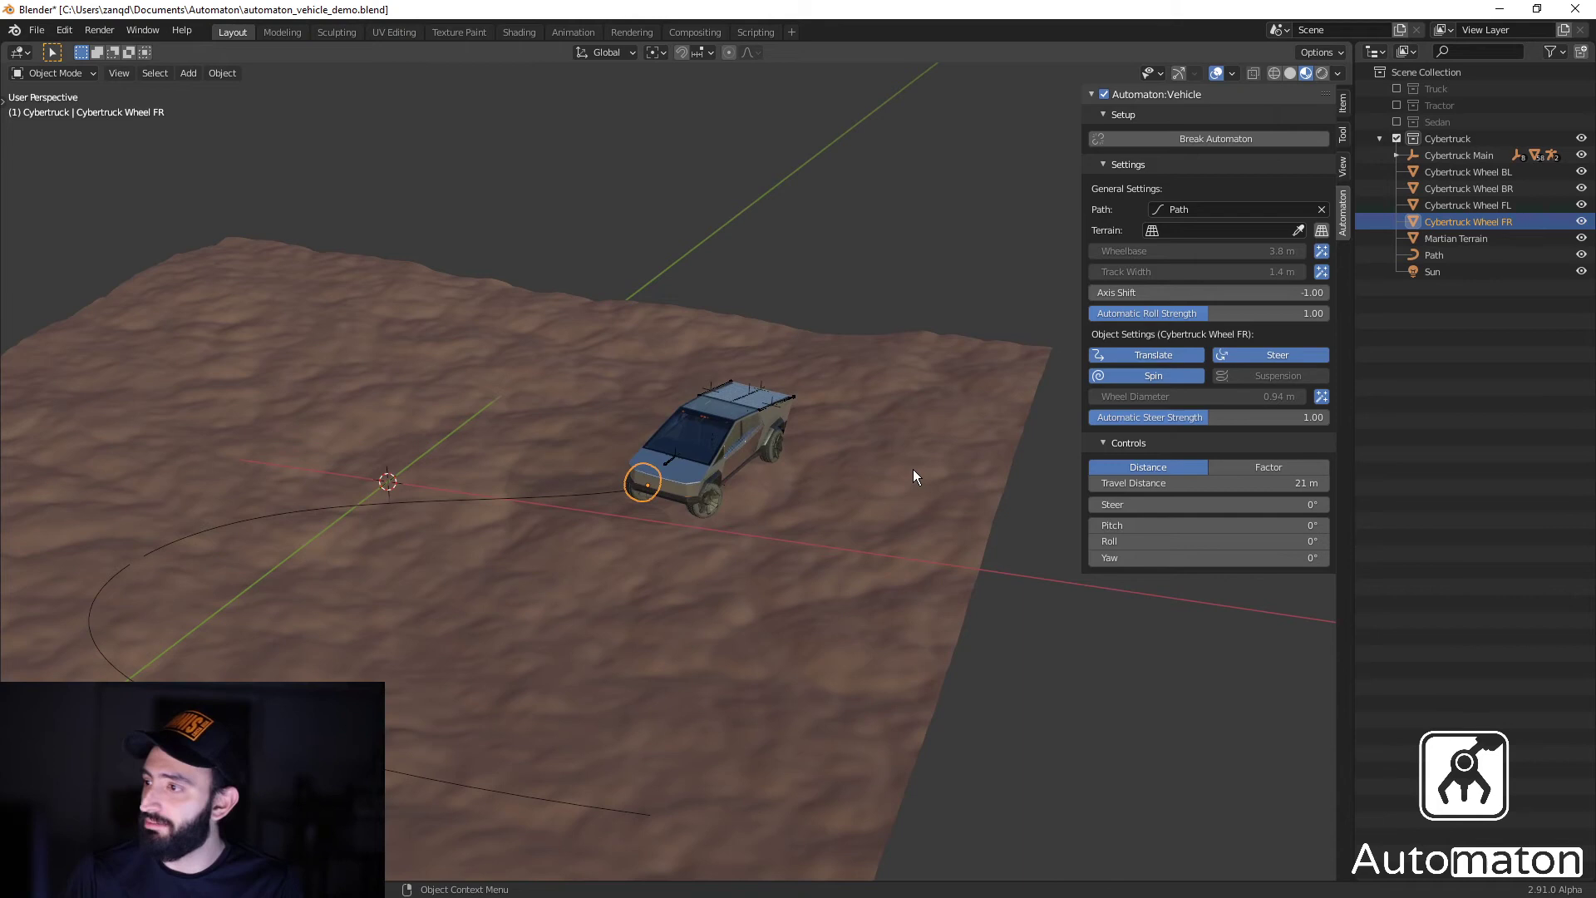
pyautogui.click(1299, 232)
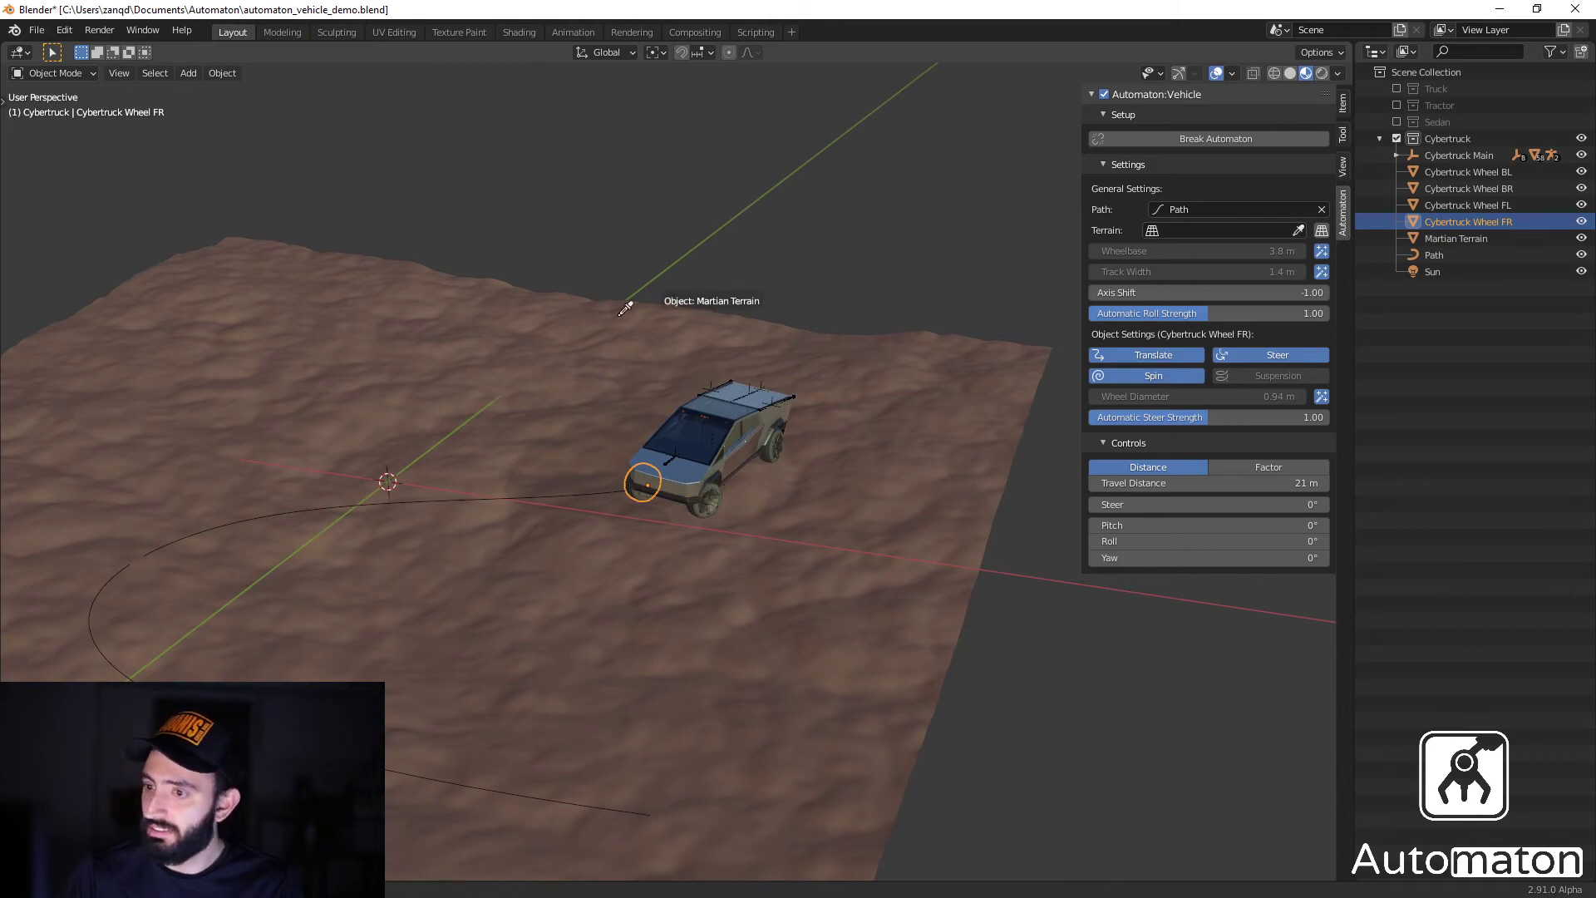
pyautogui.click(431, 307)
# Advance the vehicle over the terrain to a Travel Distance of 25 m and bring its left wheels into view.
pyautogui.moveTo(509, 352); pyautogui.dragTo(859, 599, button='middle')
pyautogui.moveTo(1183, 483)
pyautogui.mouseDown()
pyautogui.moveTo(1250, 483)
pyautogui.moveTo(1212, 483)
pyautogui.mouseUp()
pyautogui.moveTo(793, 635); pyautogui.dragTo(630, 633, button='middle')
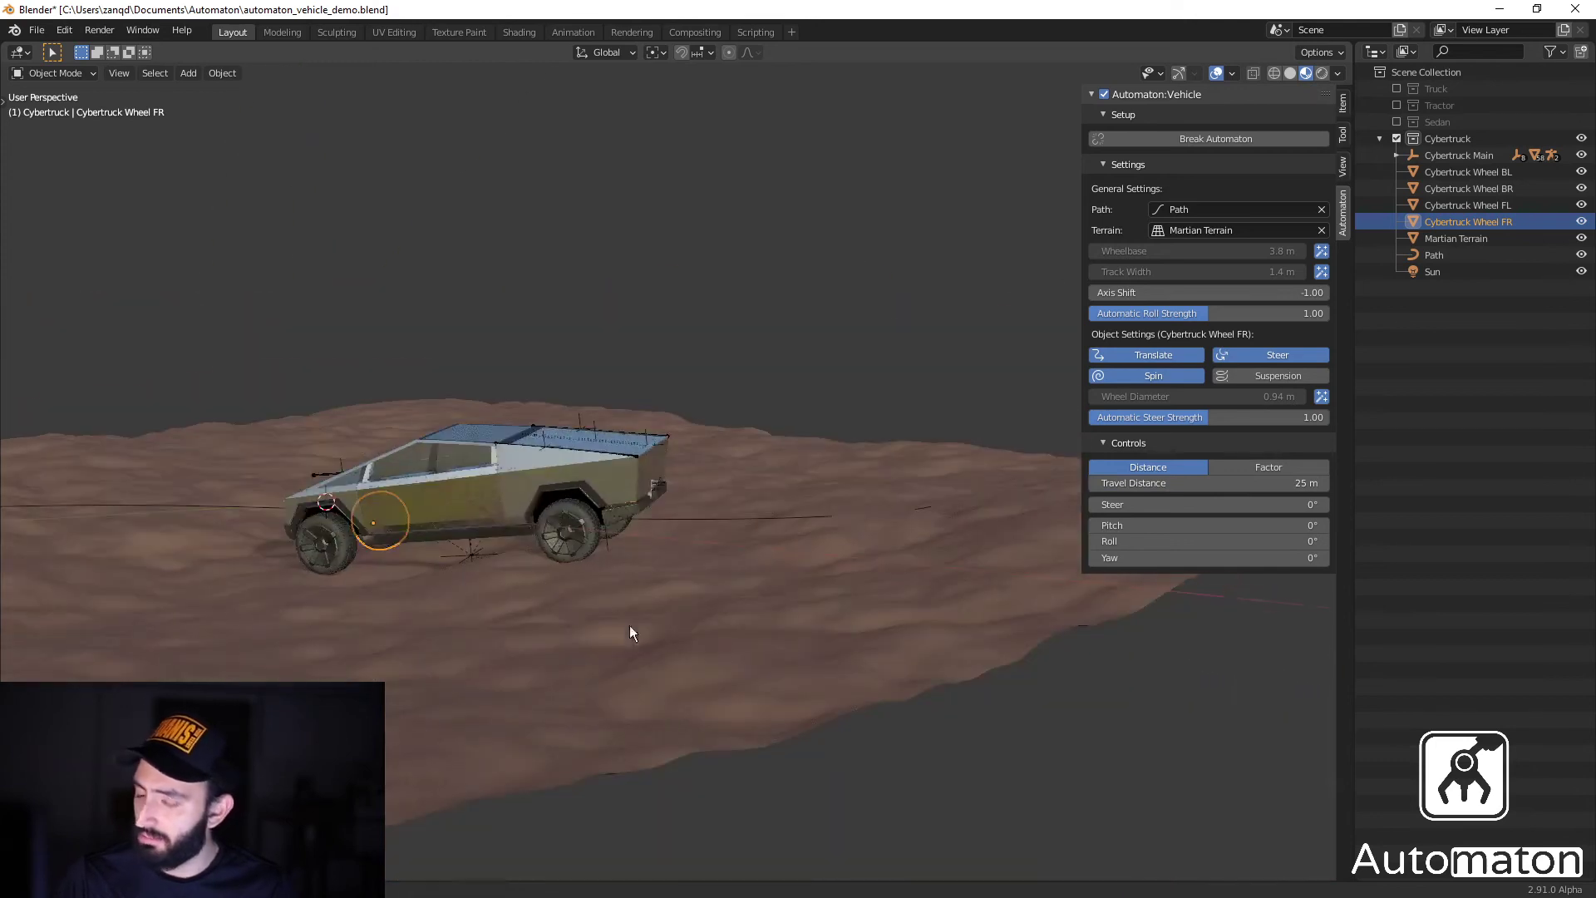
# Enable Suspension for the back-left and front-left wheels.
pyautogui.click(550, 523)
pyautogui.click(1237, 376)
pyautogui.click(320, 549)
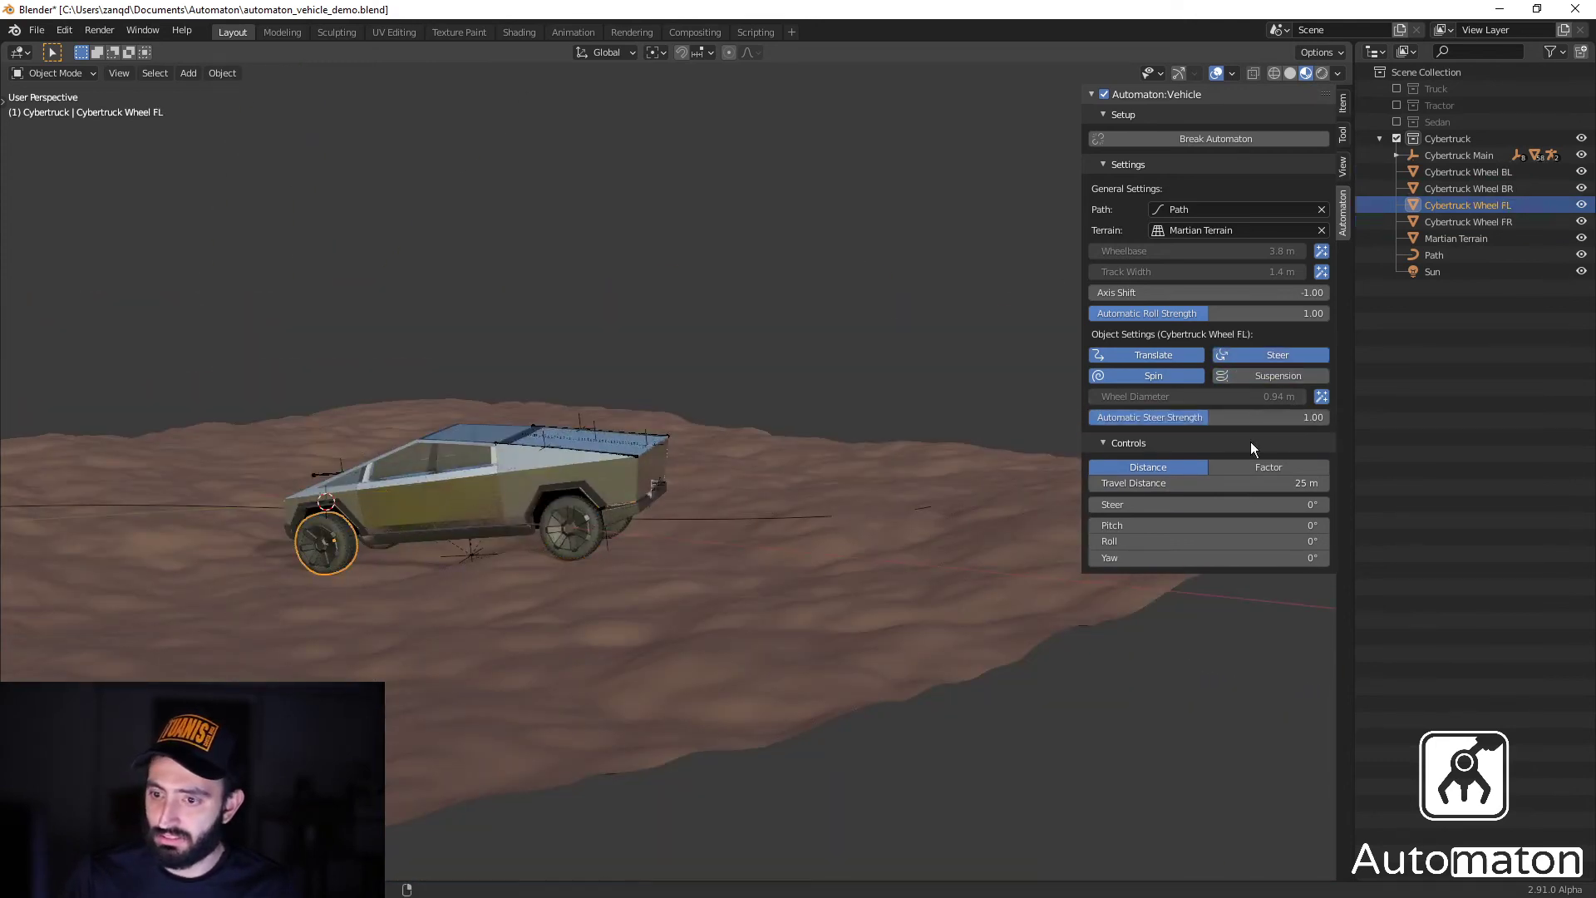
pyautogui.moveTo(416, 520); pyautogui.dragTo(770, 525, button='middle')
pyautogui.moveTo(770, 525); pyautogui.dragTo(783, 527)
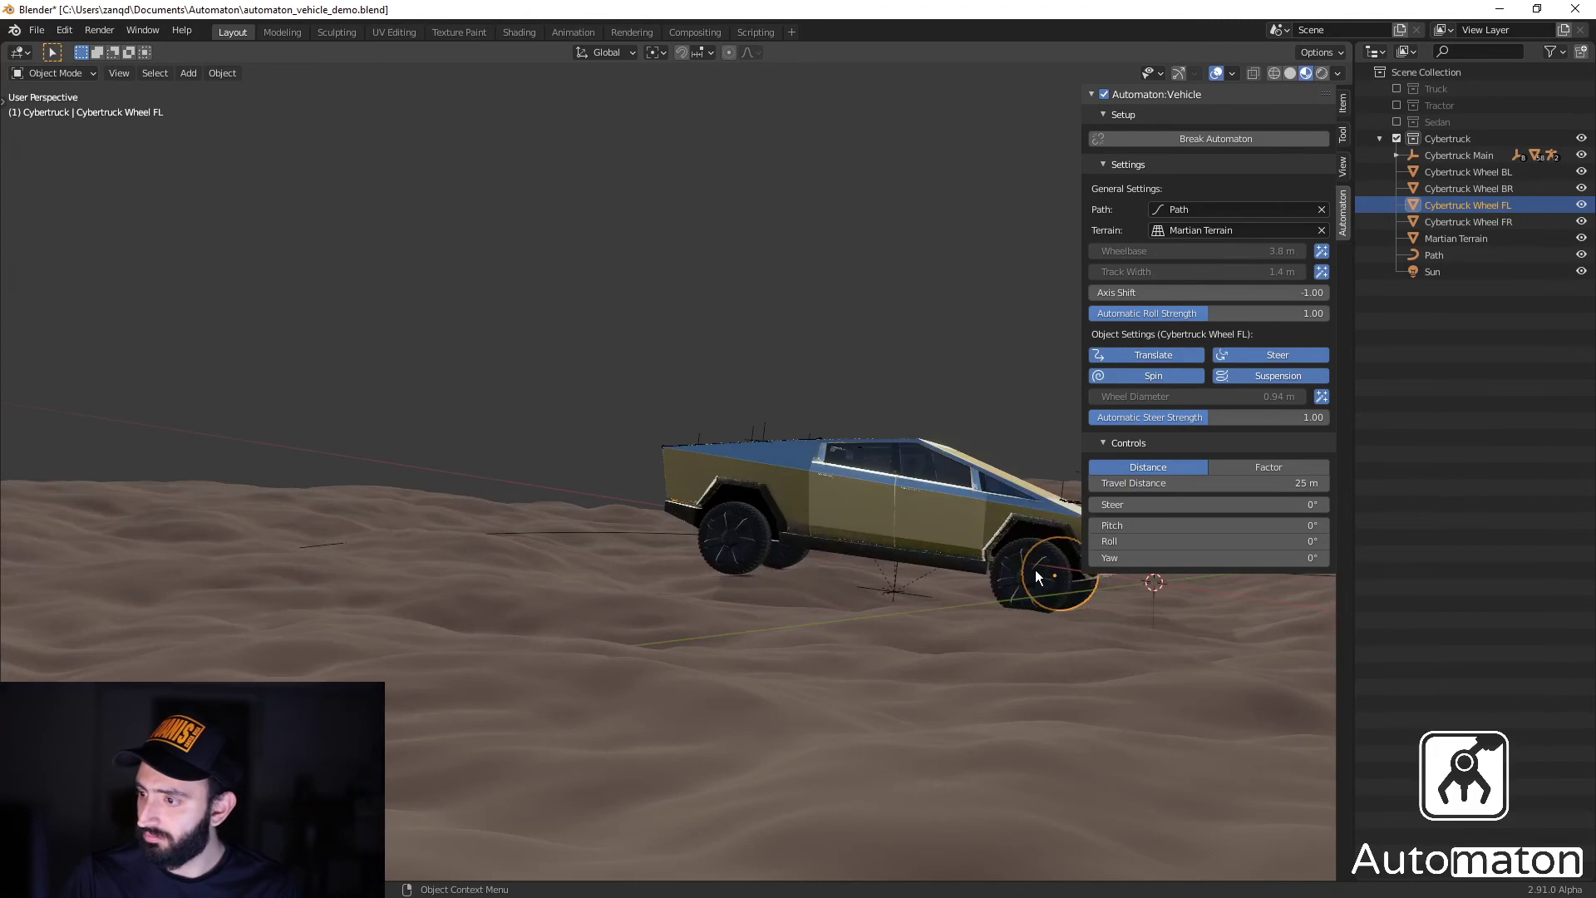
# Enable Suspension for the front-right and back-right wheels.
pyautogui.click(1036, 572)
pyautogui.moveTo(1036, 572); pyautogui.dragTo(973, 589, button='middle')
pyautogui.click(1254, 377)
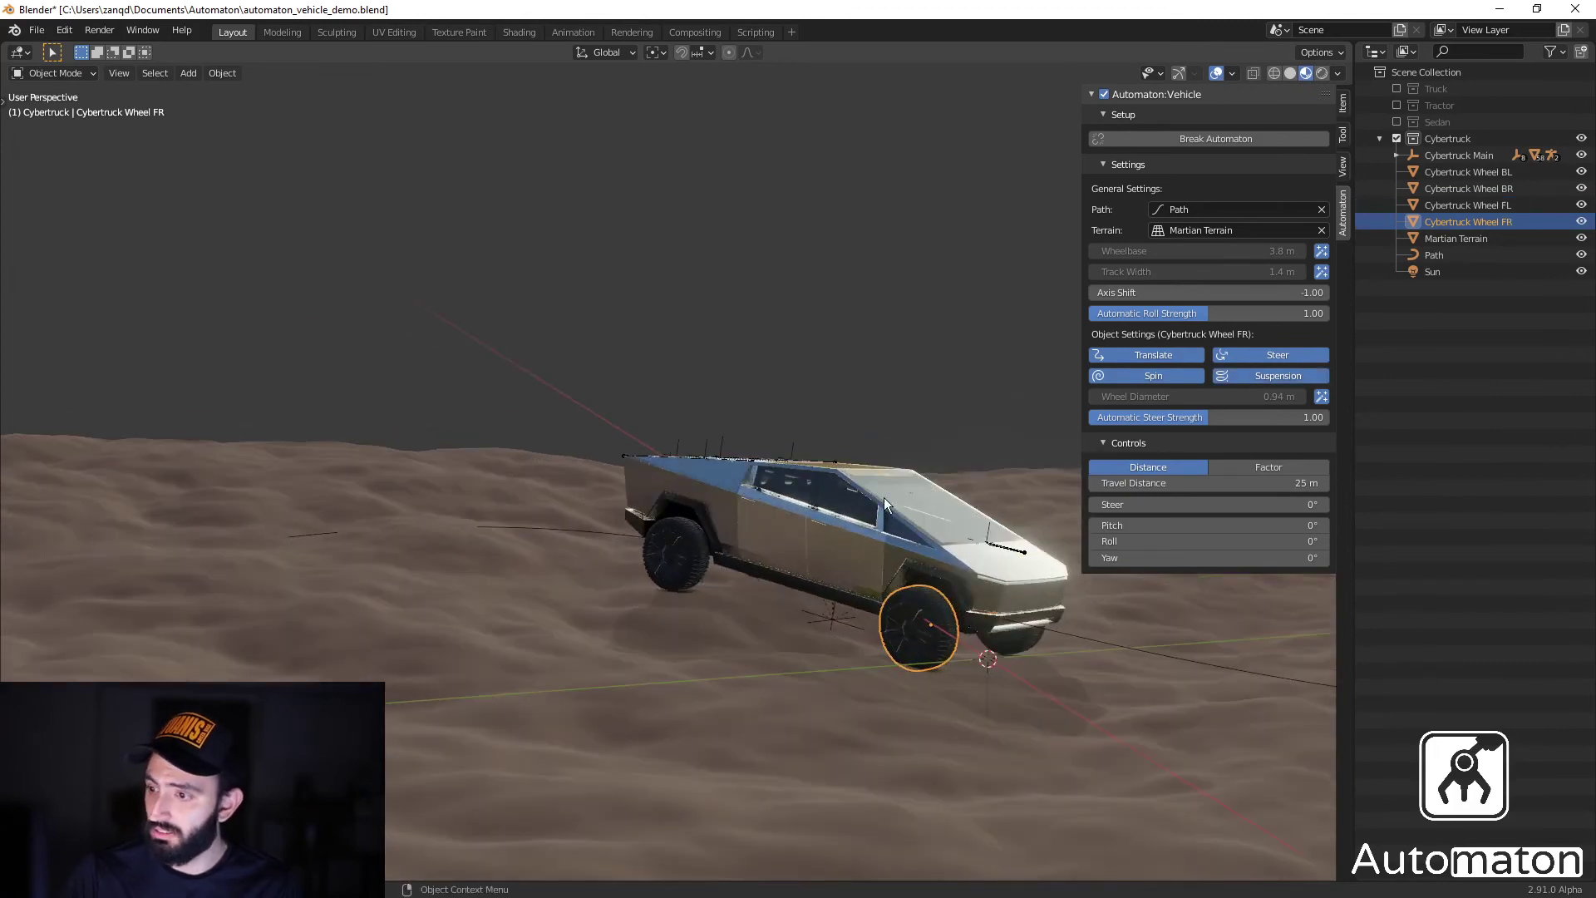
pyautogui.click(675, 565)
pyautogui.moveTo(973, 424); pyautogui.dragTo(773, 477, button='middle')
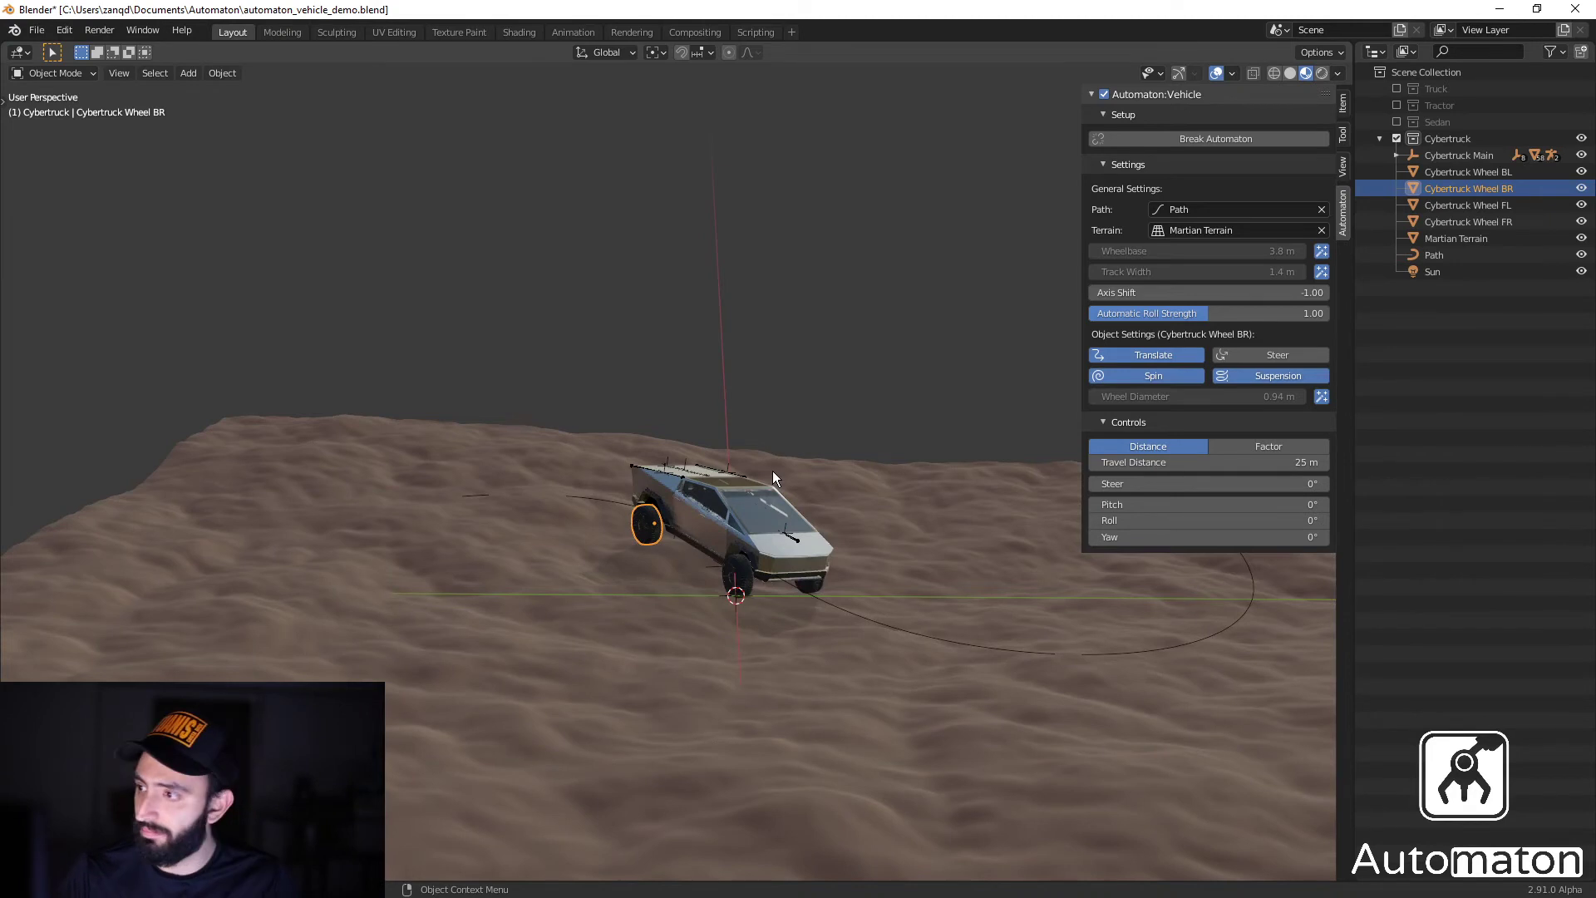
# Drive the suspended vehicle over the terrain, moving the Travel Distance to 22 m and on to 39 m.
pyautogui.moveTo(901, 594); pyautogui.dragTo(930, 628, button='middle')
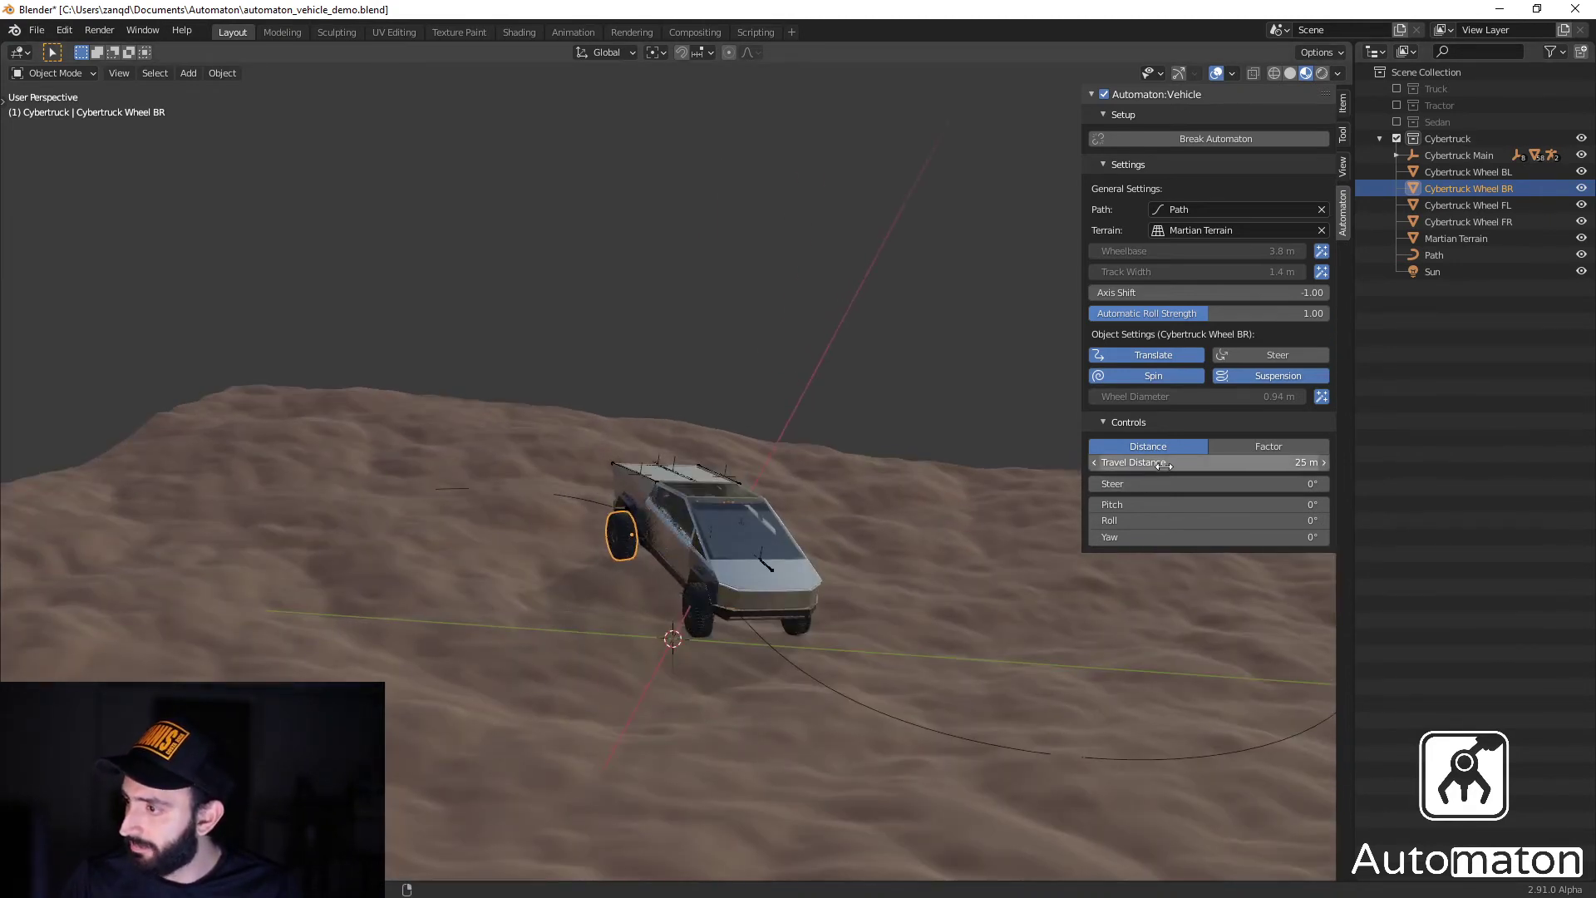
pyautogui.moveTo(1167, 462)
pyautogui.mouseDown()
pyautogui.moveTo(1213, 462)
pyautogui.moveTo(1163, 462)
pyautogui.mouseUp()
pyautogui.moveTo(856, 530); pyautogui.dragTo(790, 546, button='middle')
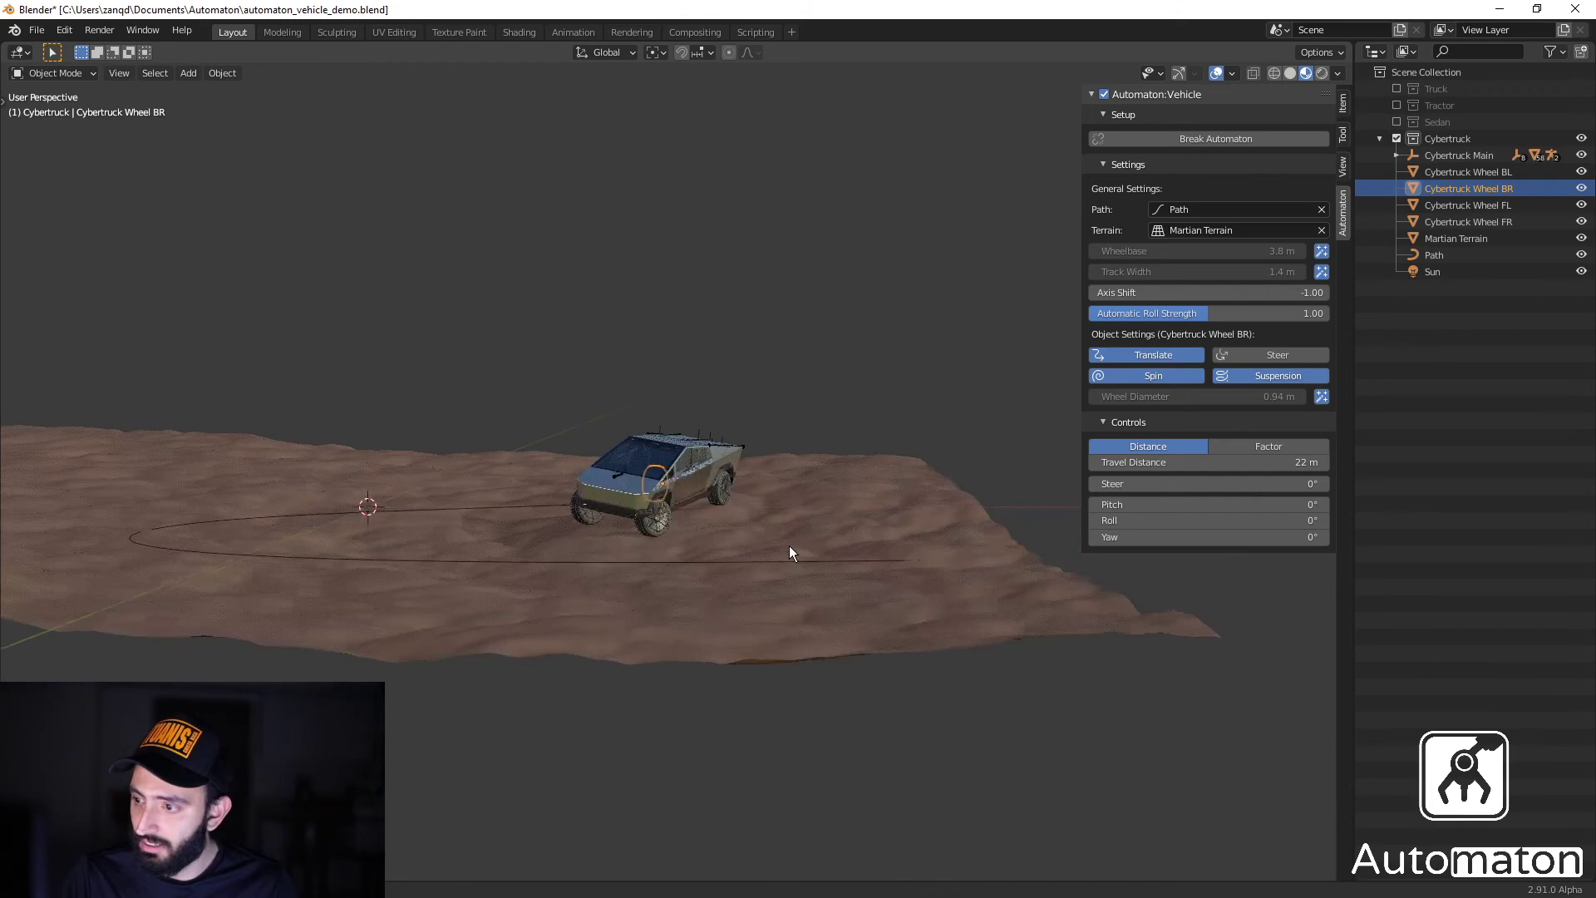
pyautogui.moveTo(1209, 463); pyautogui.dragTo(1310, 462)
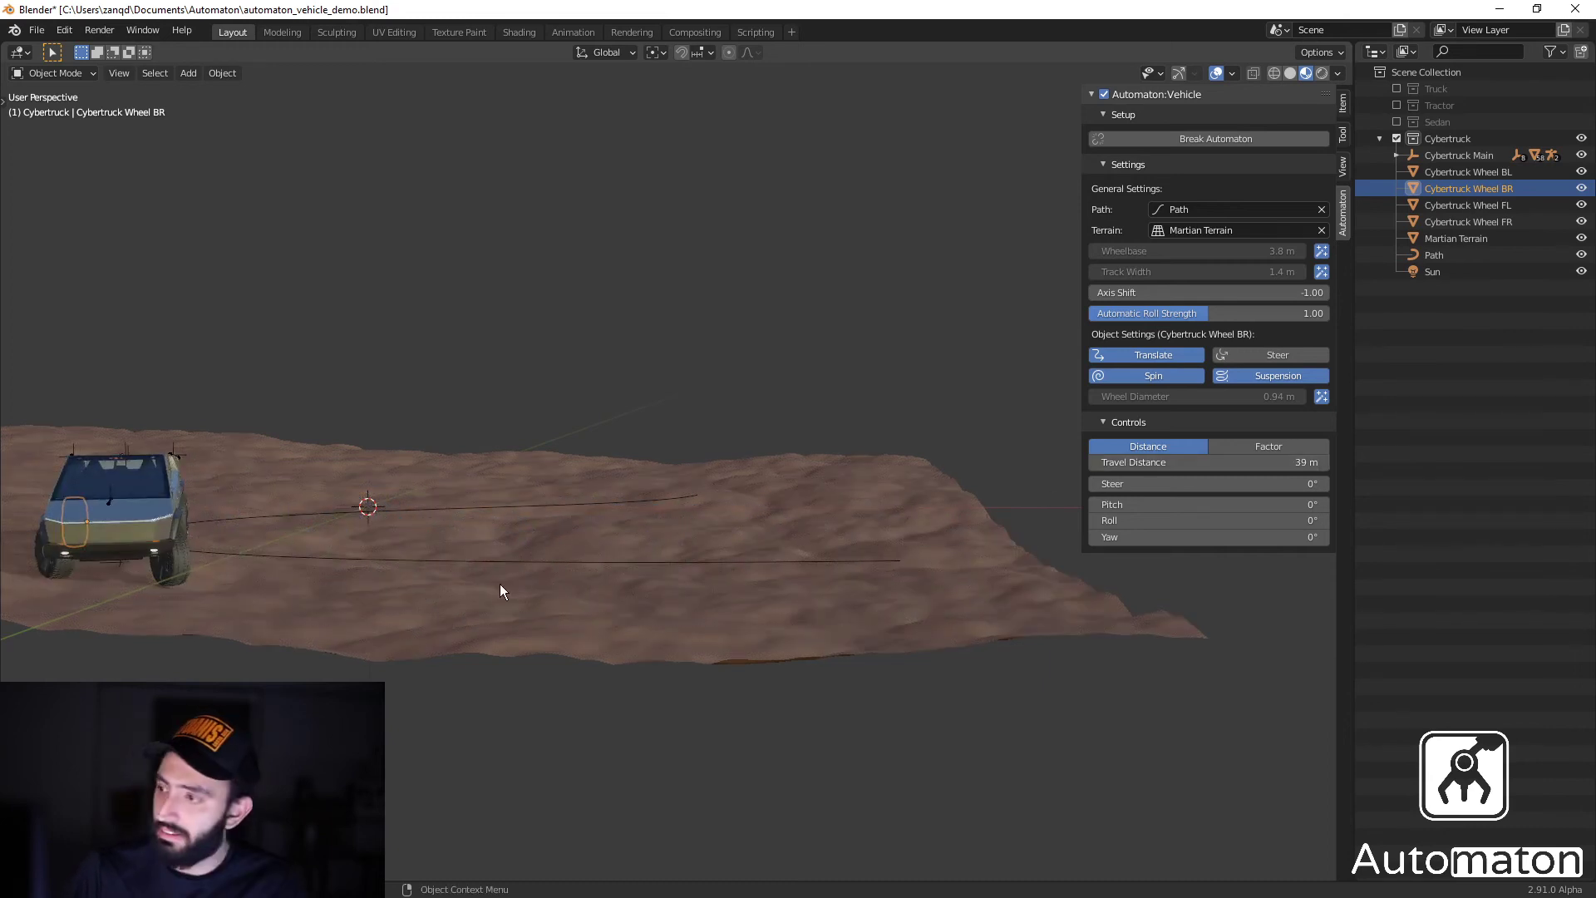
# Compare the body roll on the terrain by setting the Automatic Roll Strength to 0.00 and restoring it to 1.00.
pyautogui.moveTo(459, 592); pyautogui.dragTo(890, 605, button='middle')
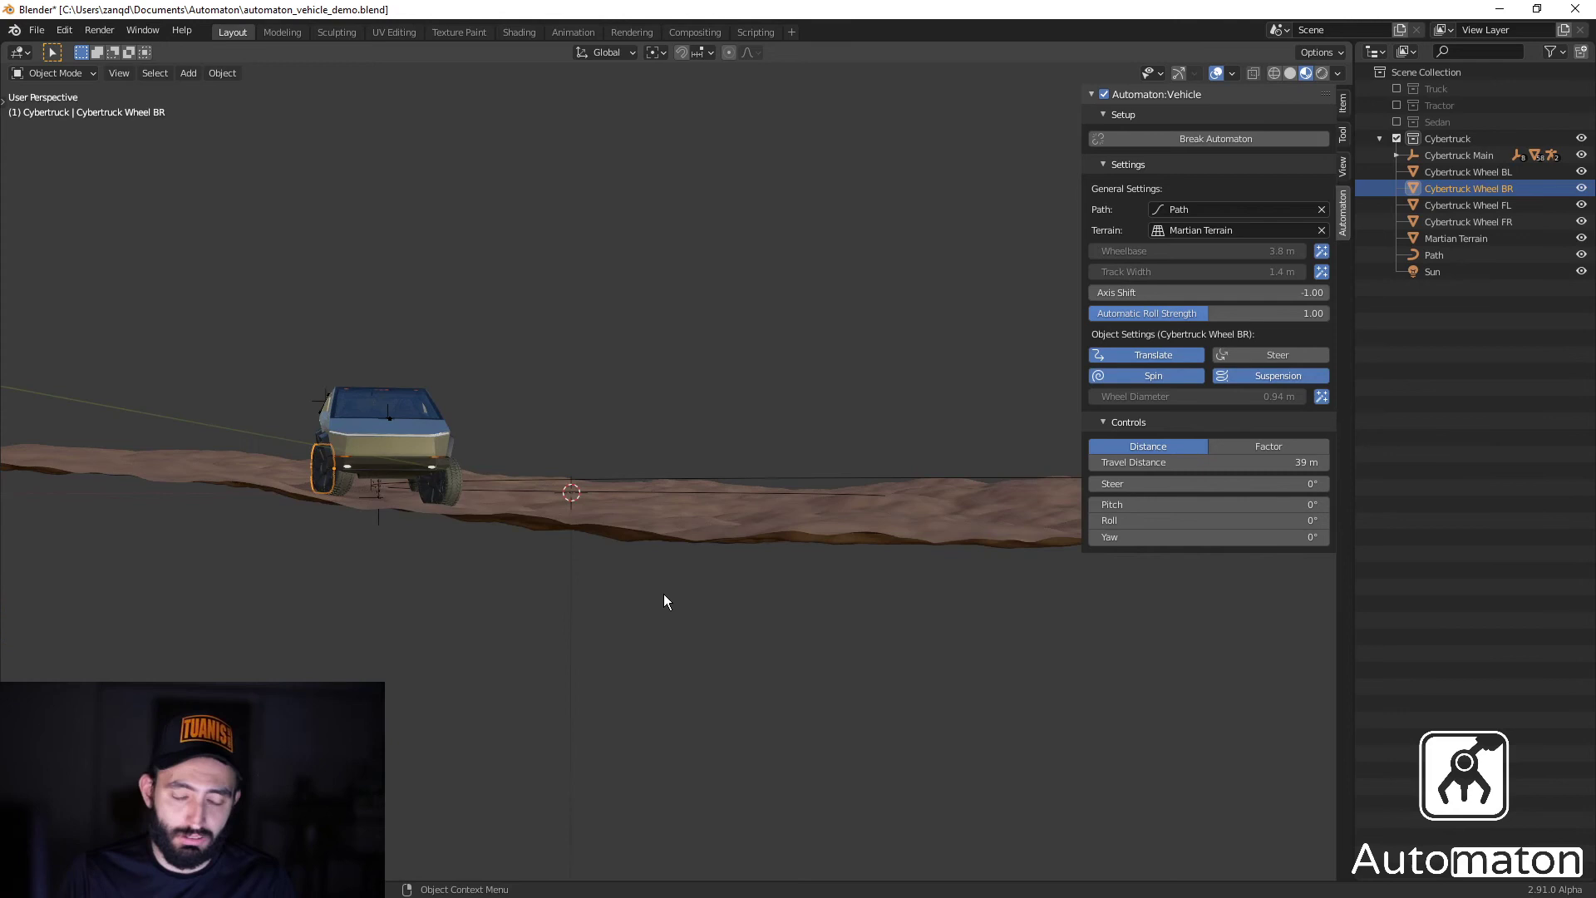
pyautogui.moveTo(1036, 356); pyautogui.dragTo(758, 503, button='middle')
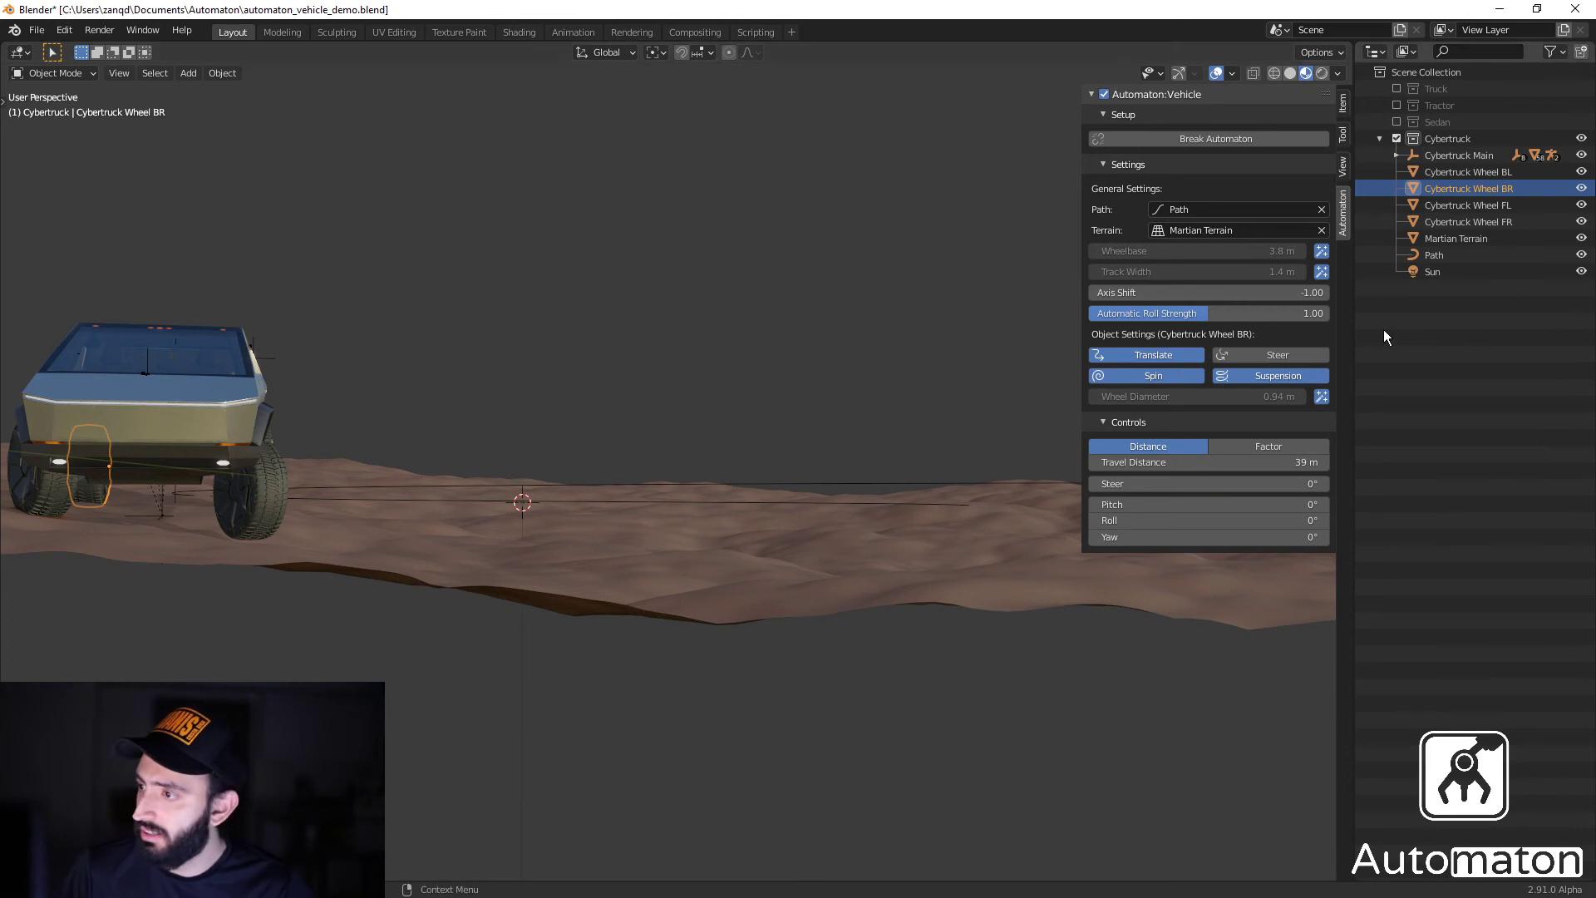
pyautogui.moveTo(1231, 318); pyautogui.dragTo(1099, 318)
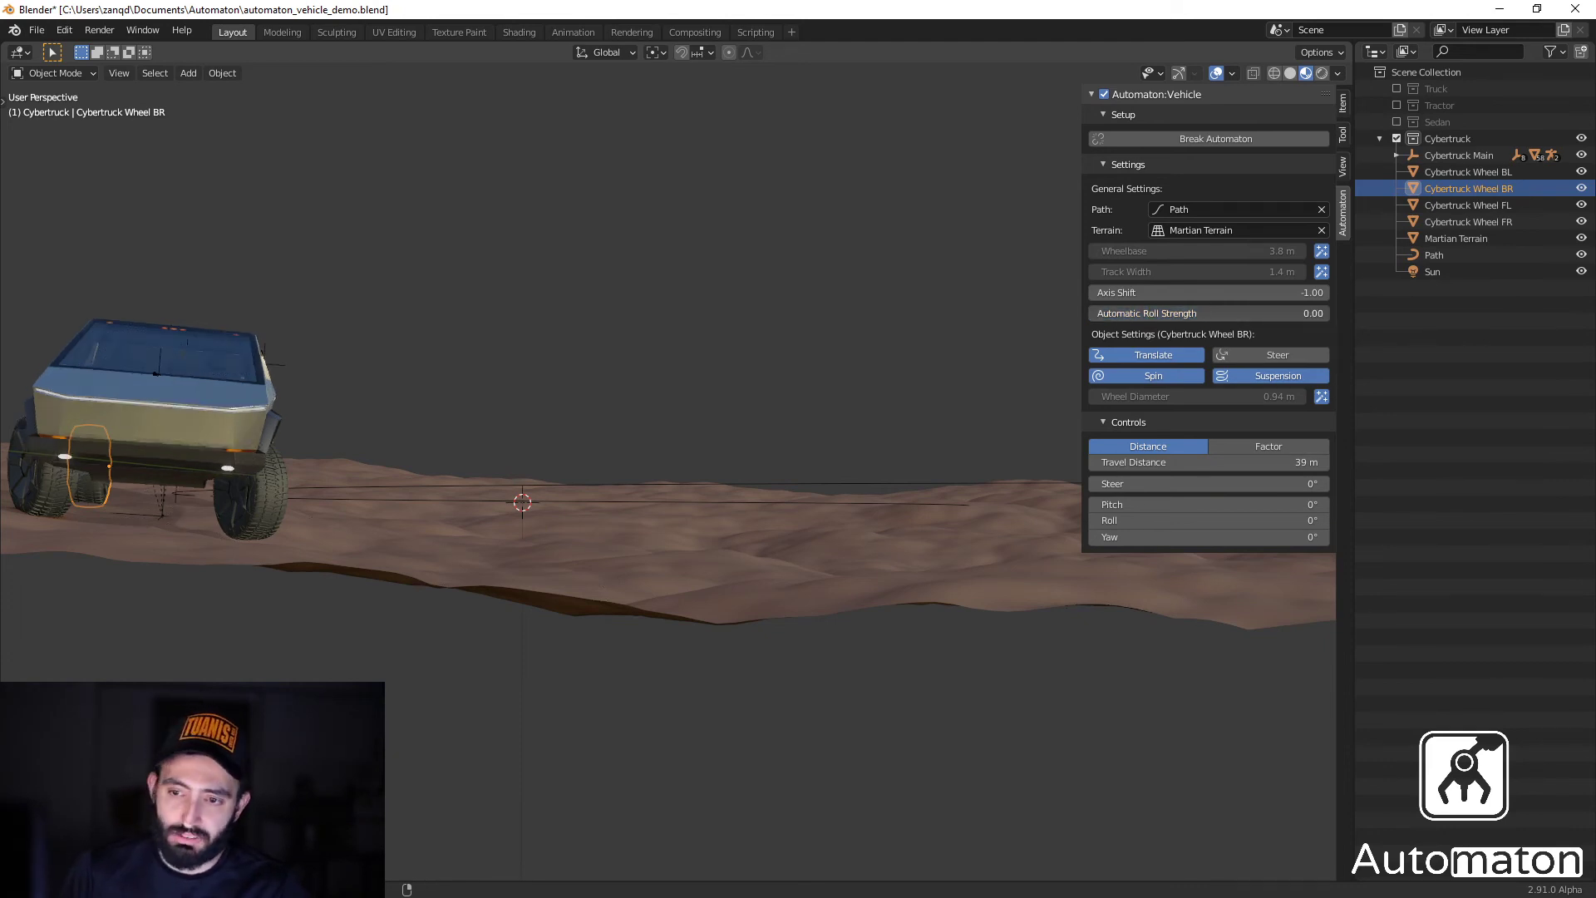
pyautogui.press('KP_1')
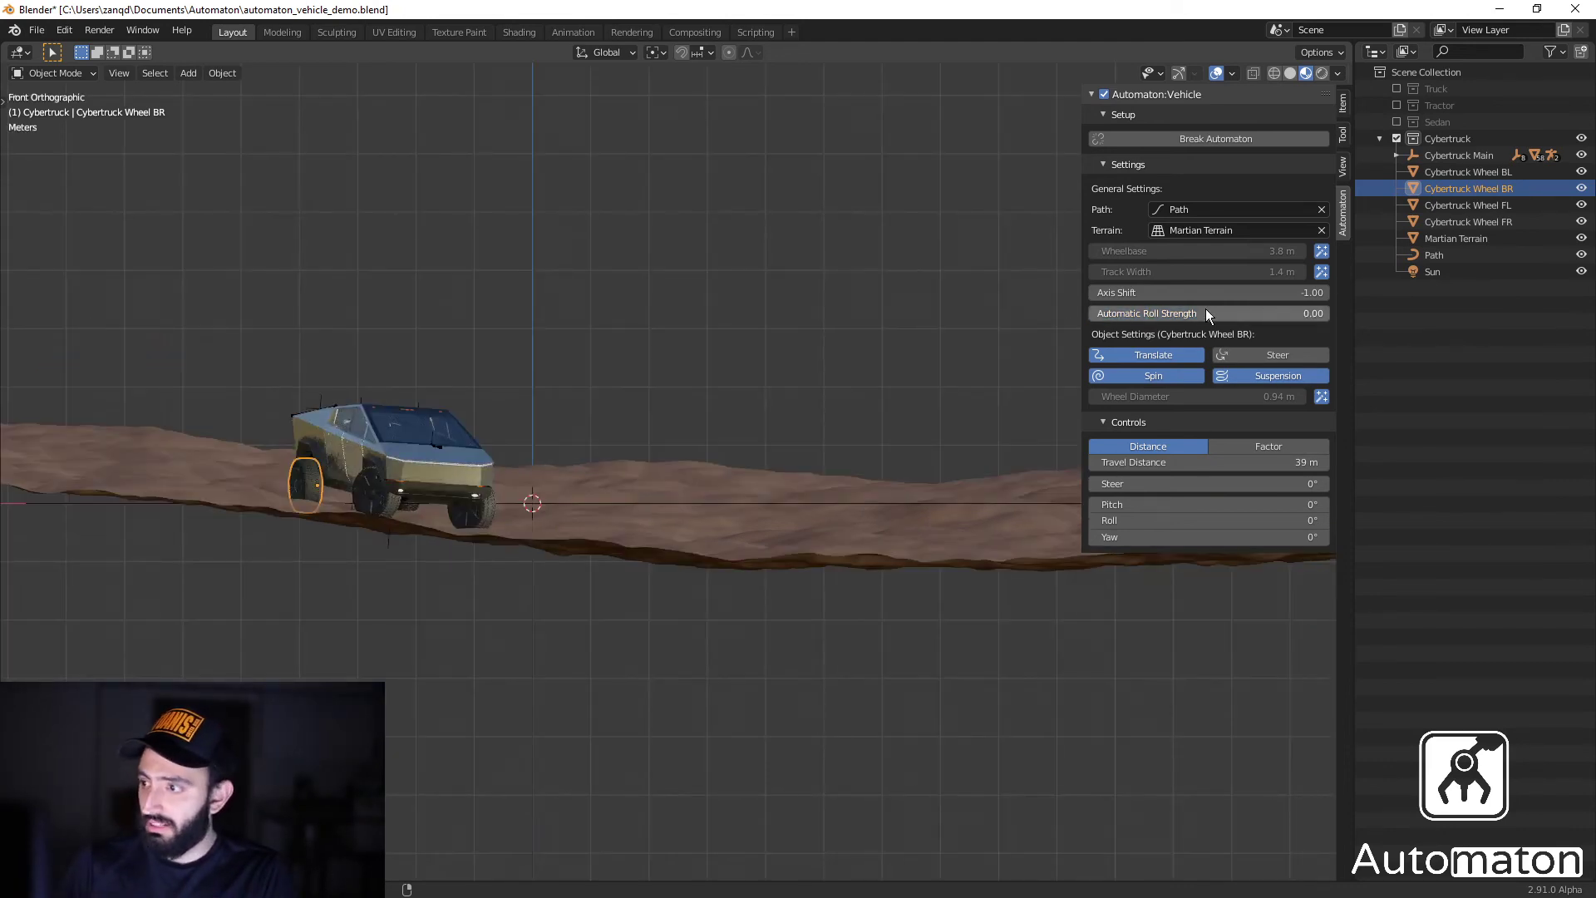
pyautogui.moveTo(1195, 315)
pyautogui.mouseDown()
pyautogui.moveTo(1234, 315)
pyautogui.moveTo(1089, 312)
pyautogui.moveTo(1247, 313)
pyautogui.moveTo(1095, 313)
pyautogui.moveTo(1192, 312)
pyautogui.mouseUp()
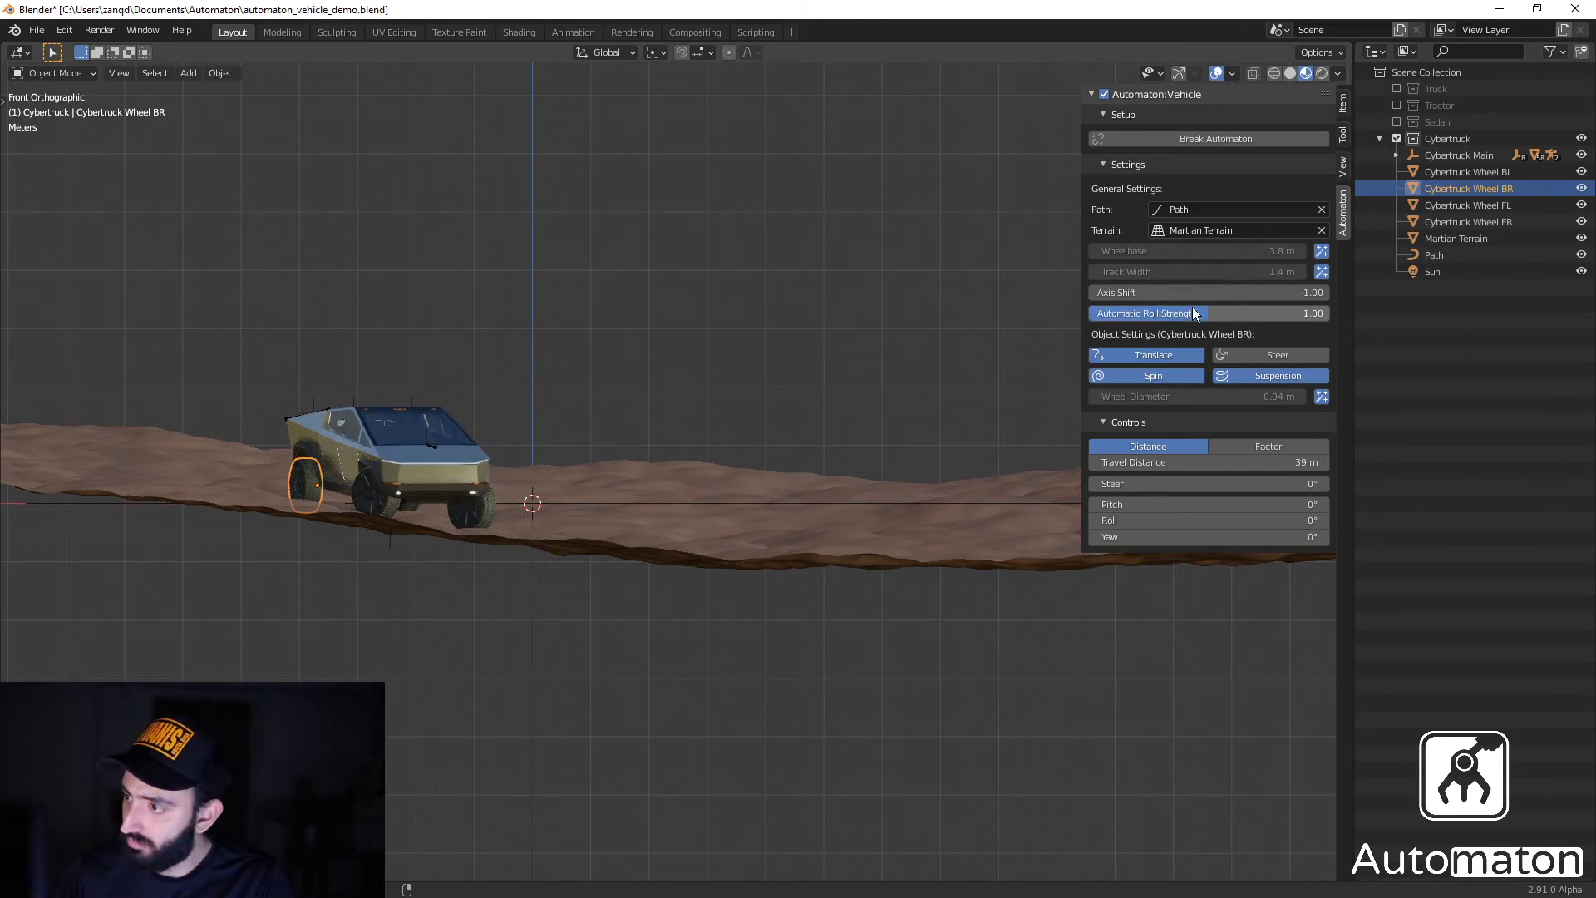
# Examine how the Cybertruck's body and wheels sit on the Martian Terrain, from the front and in perspective.
pyautogui.scroll(1, 891, 470)
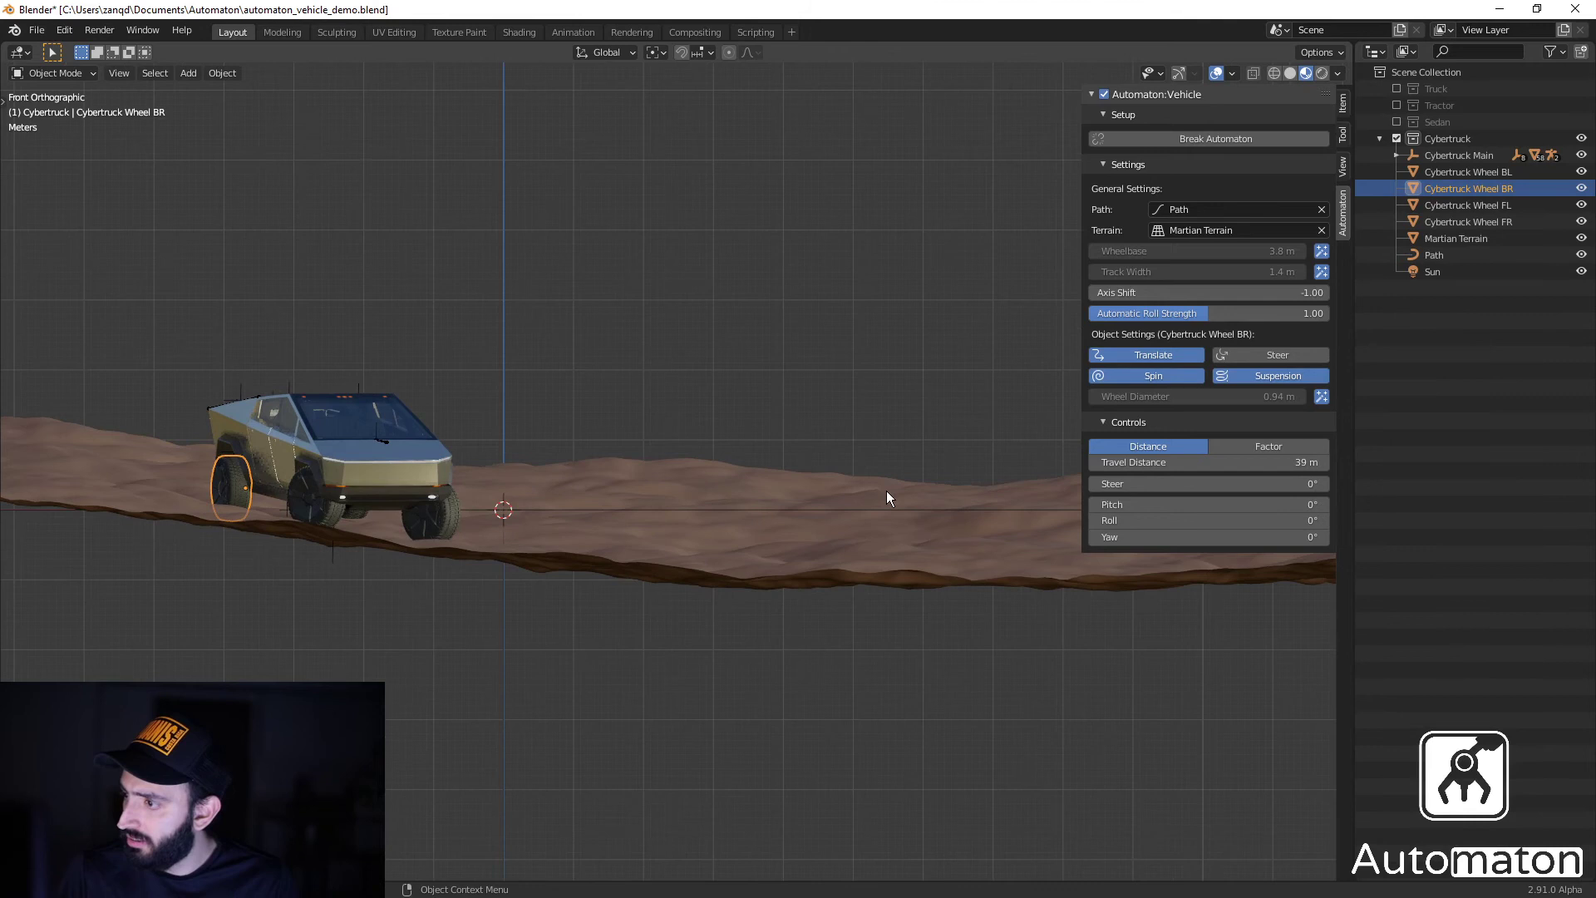
pyautogui.keyDown('shift'); pyautogui.moveTo(812, 523); pyautogui.dragTo(852, 509, button='middle'); pyautogui.keyUp('shift')
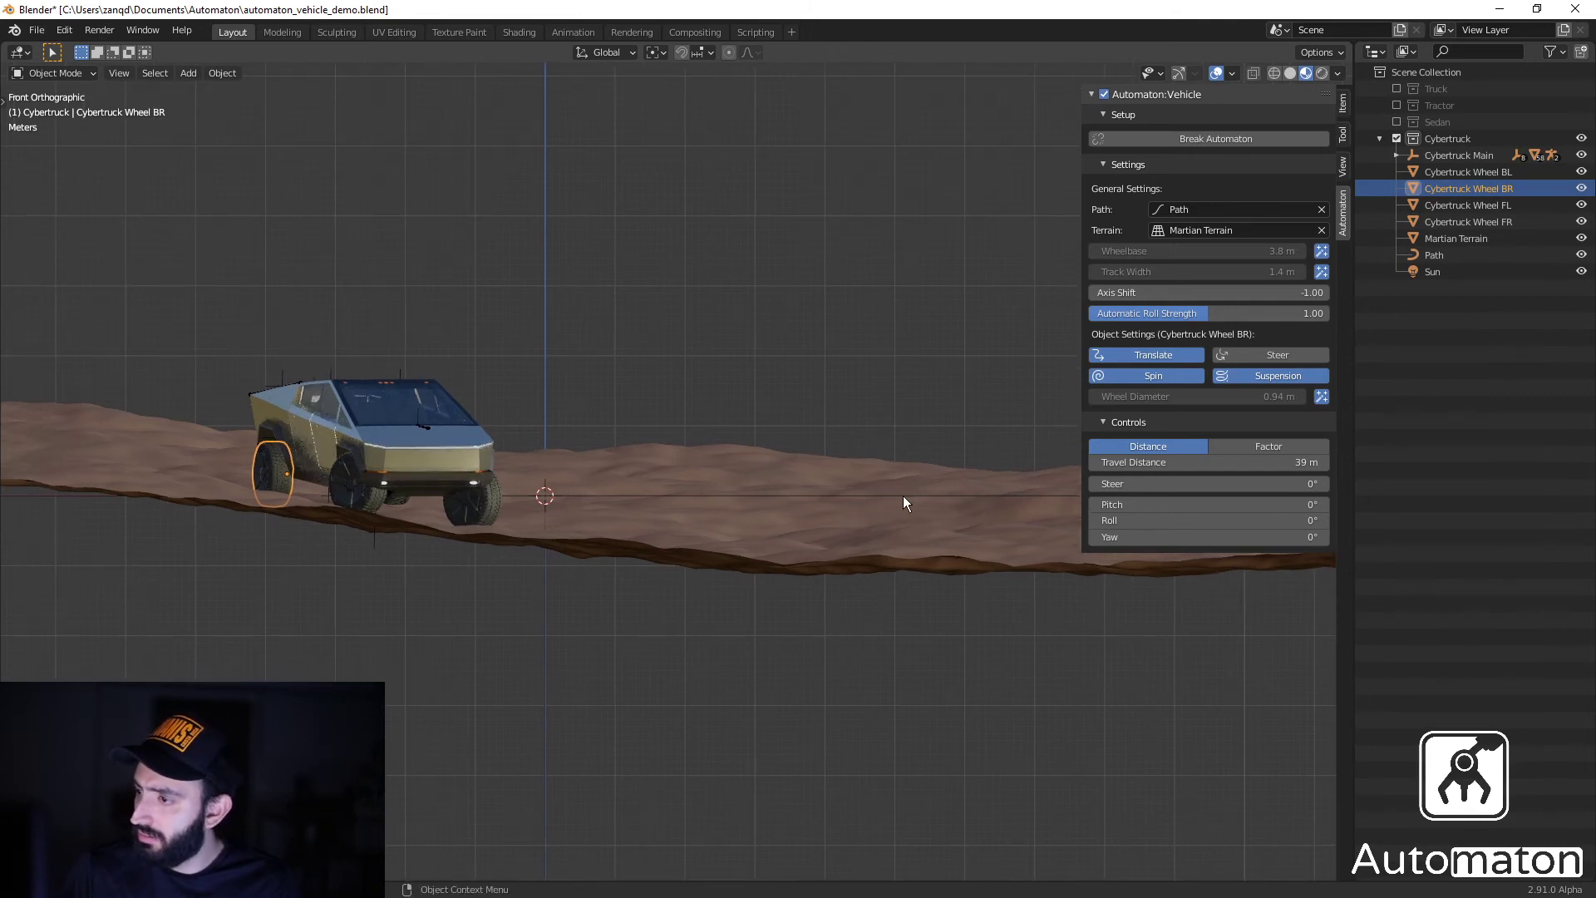
pyautogui.scroll(-1, 876, 494)
pyautogui.scroll(2, 876, 494)
pyautogui.scroll(-2, 879, 492)
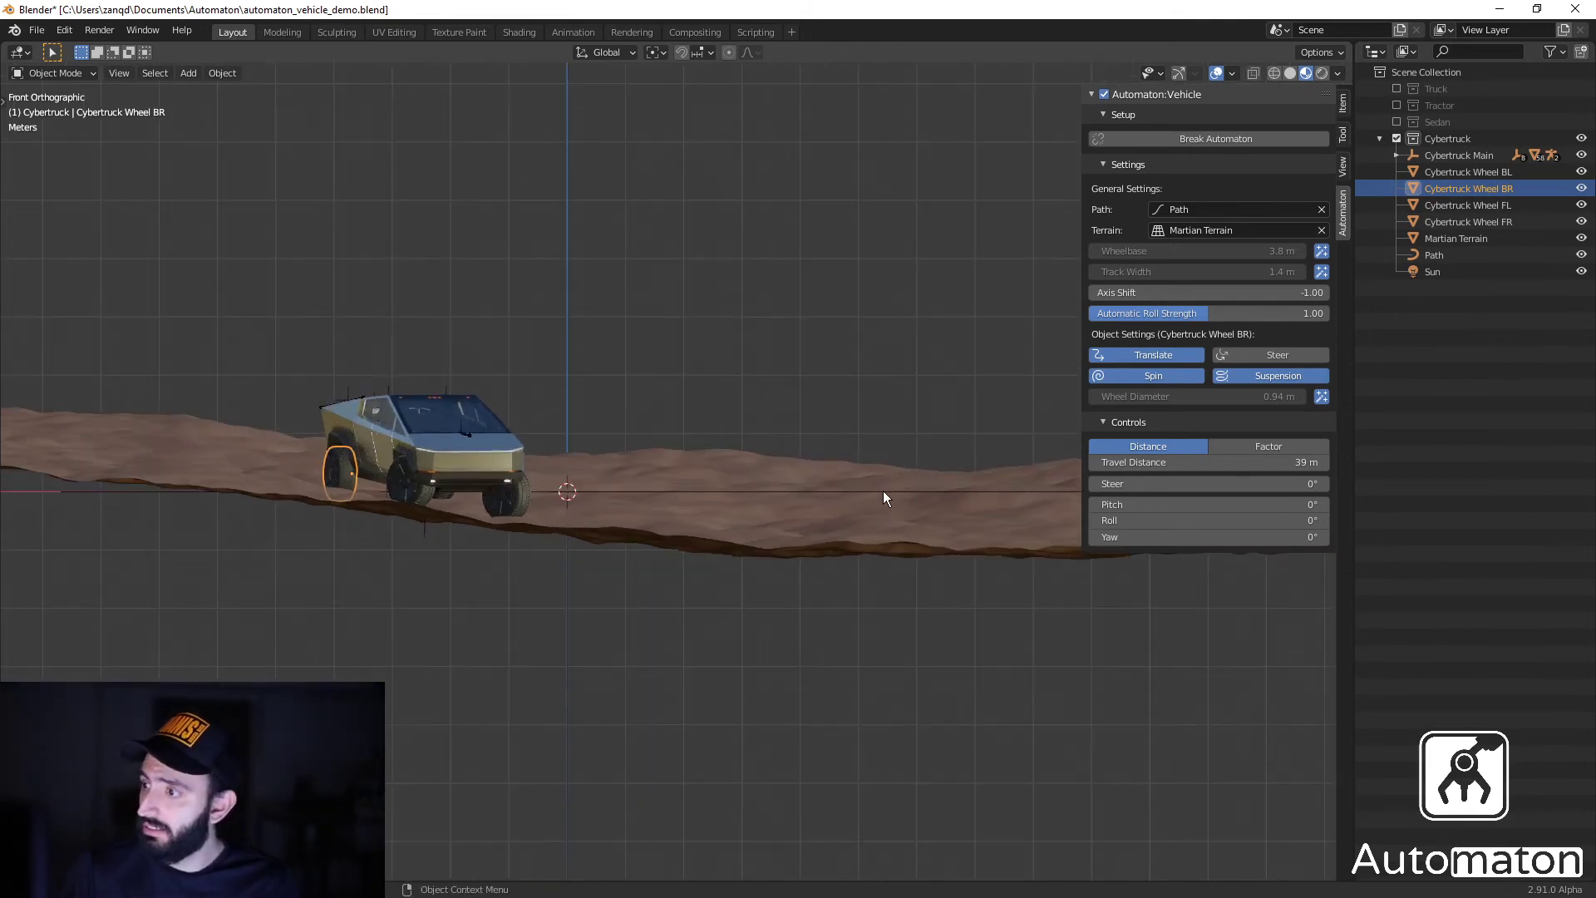
pyautogui.moveTo(883, 490); pyautogui.dragTo(973, 544, button='middle')
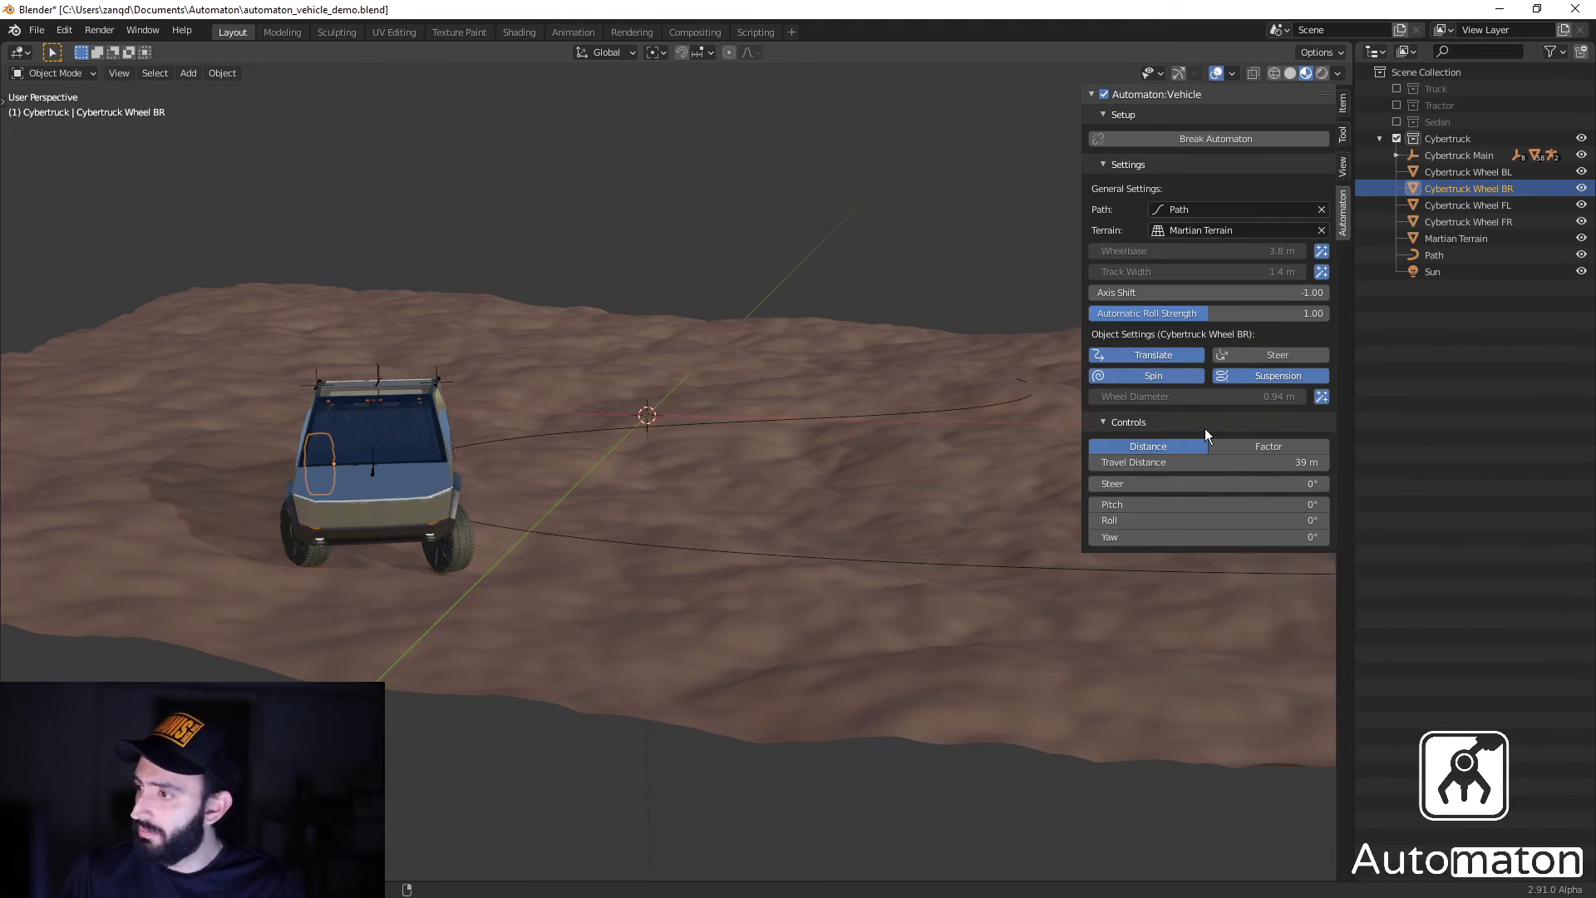
pyautogui.moveTo(582, 546); pyautogui.dragTo(611, 542, button='middle')
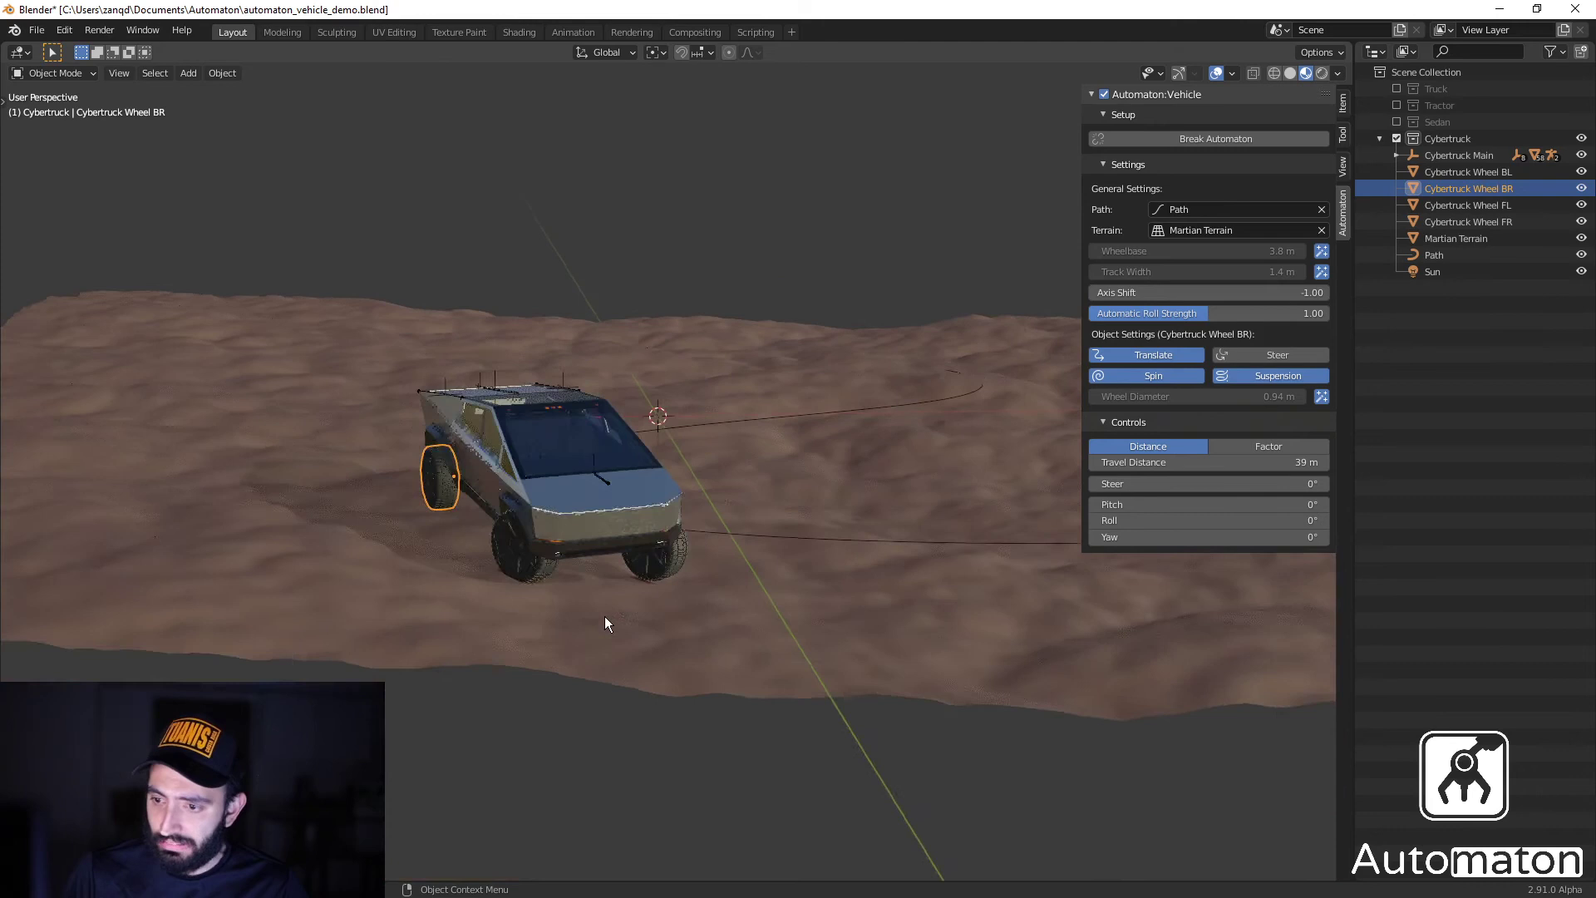
# Inspect the Automaton object settings of the front-right, front-left and back-right wheels one after another.
pyautogui.moveTo(606, 616); pyautogui.dragTo(622, 611, button='middle')
pyautogui.click(602, 588)
pyautogui.moveTo(736, 602); pyautogui.dragTo(690, 587, button='middle')
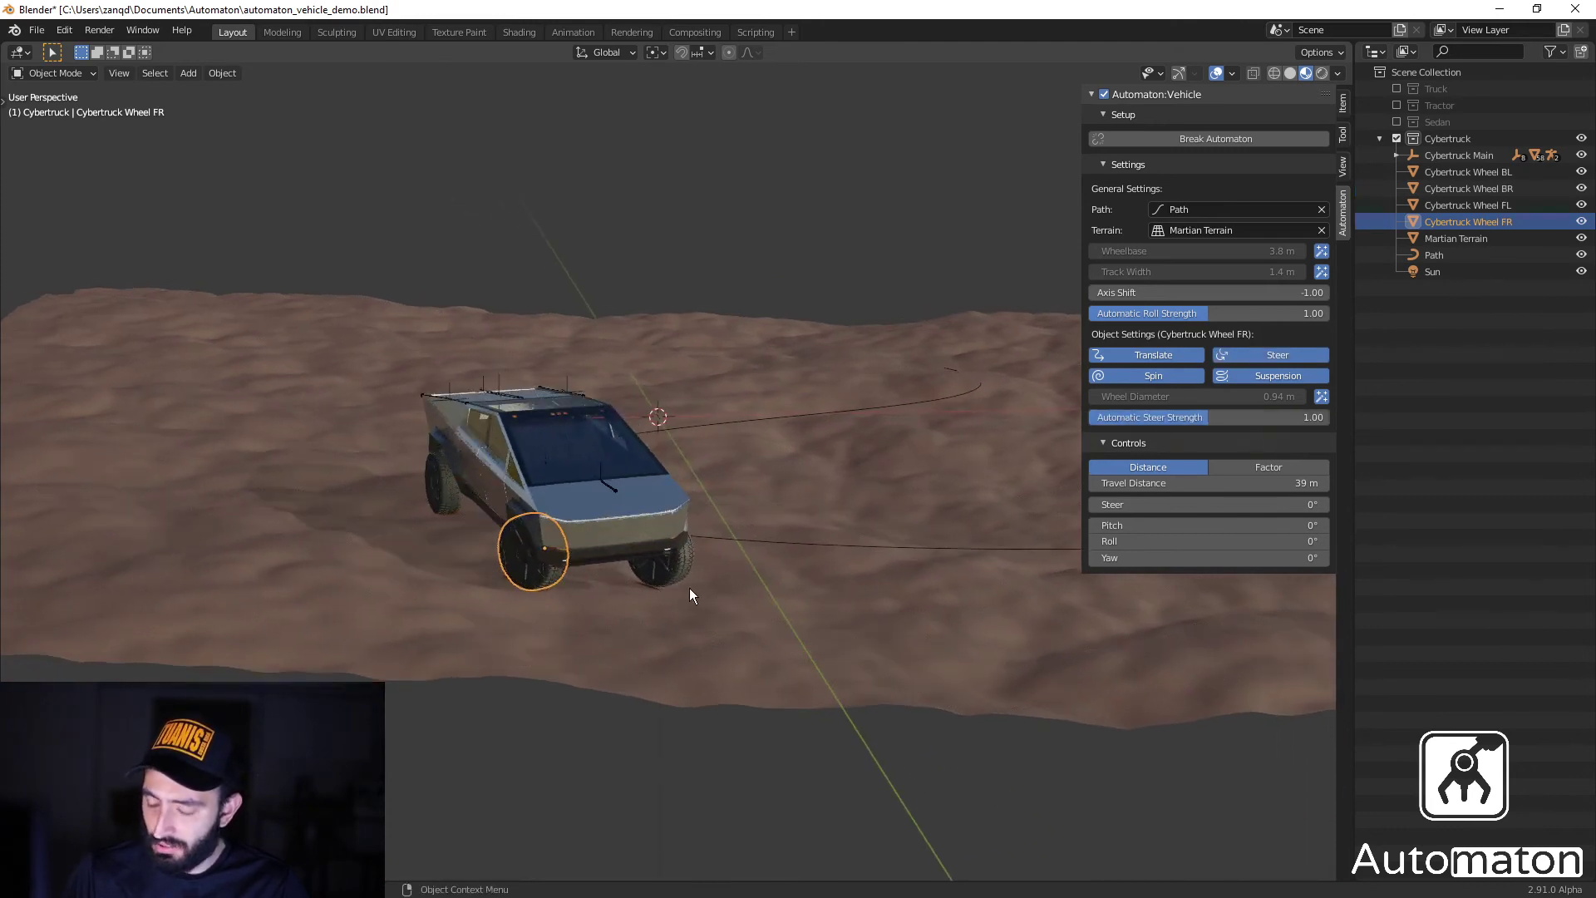
pyautogui.press('KP_Decimal')
pyautogui.scroll(-5, 656, 590)
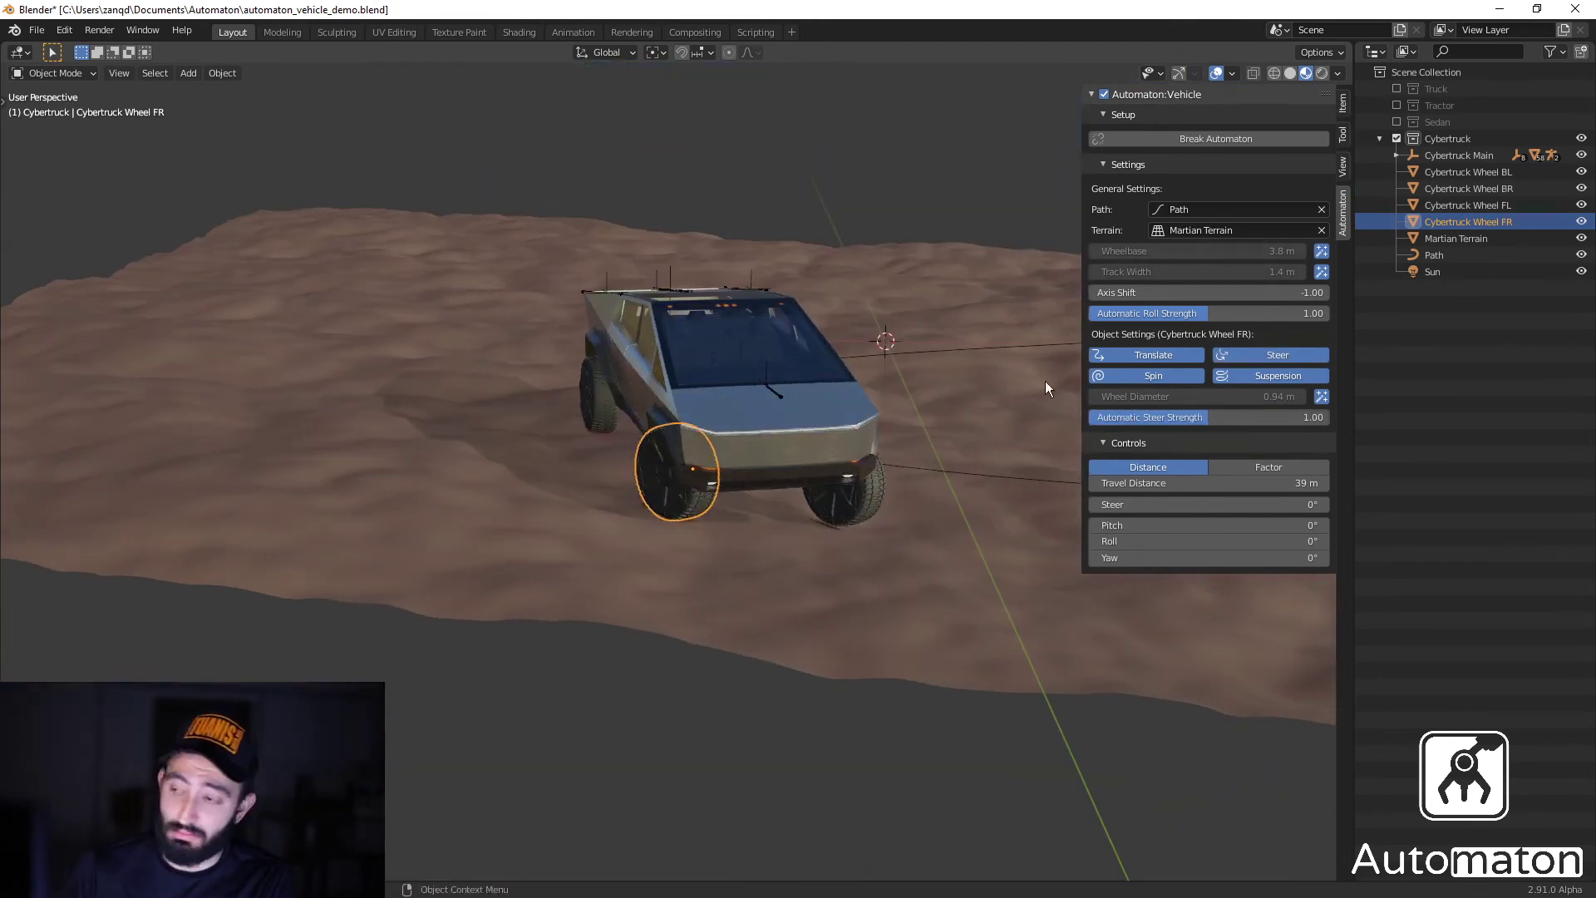
pyautogui.click(877, 499)
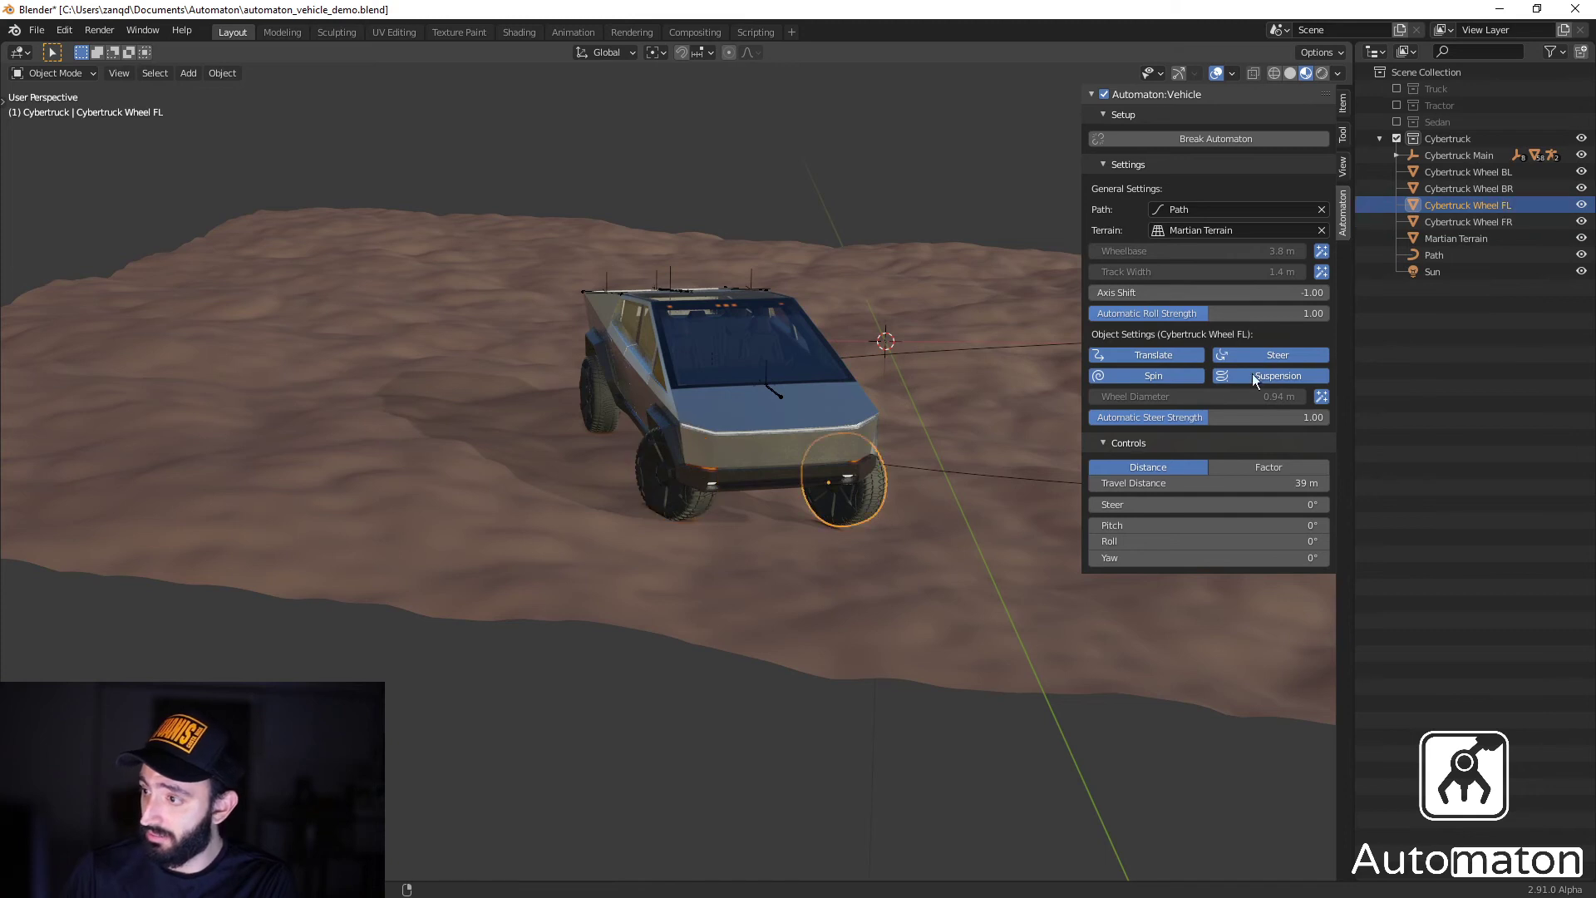
pyautogui.moveTo(906, 540); pyautogui.dragTo(777, 506, button='middle')
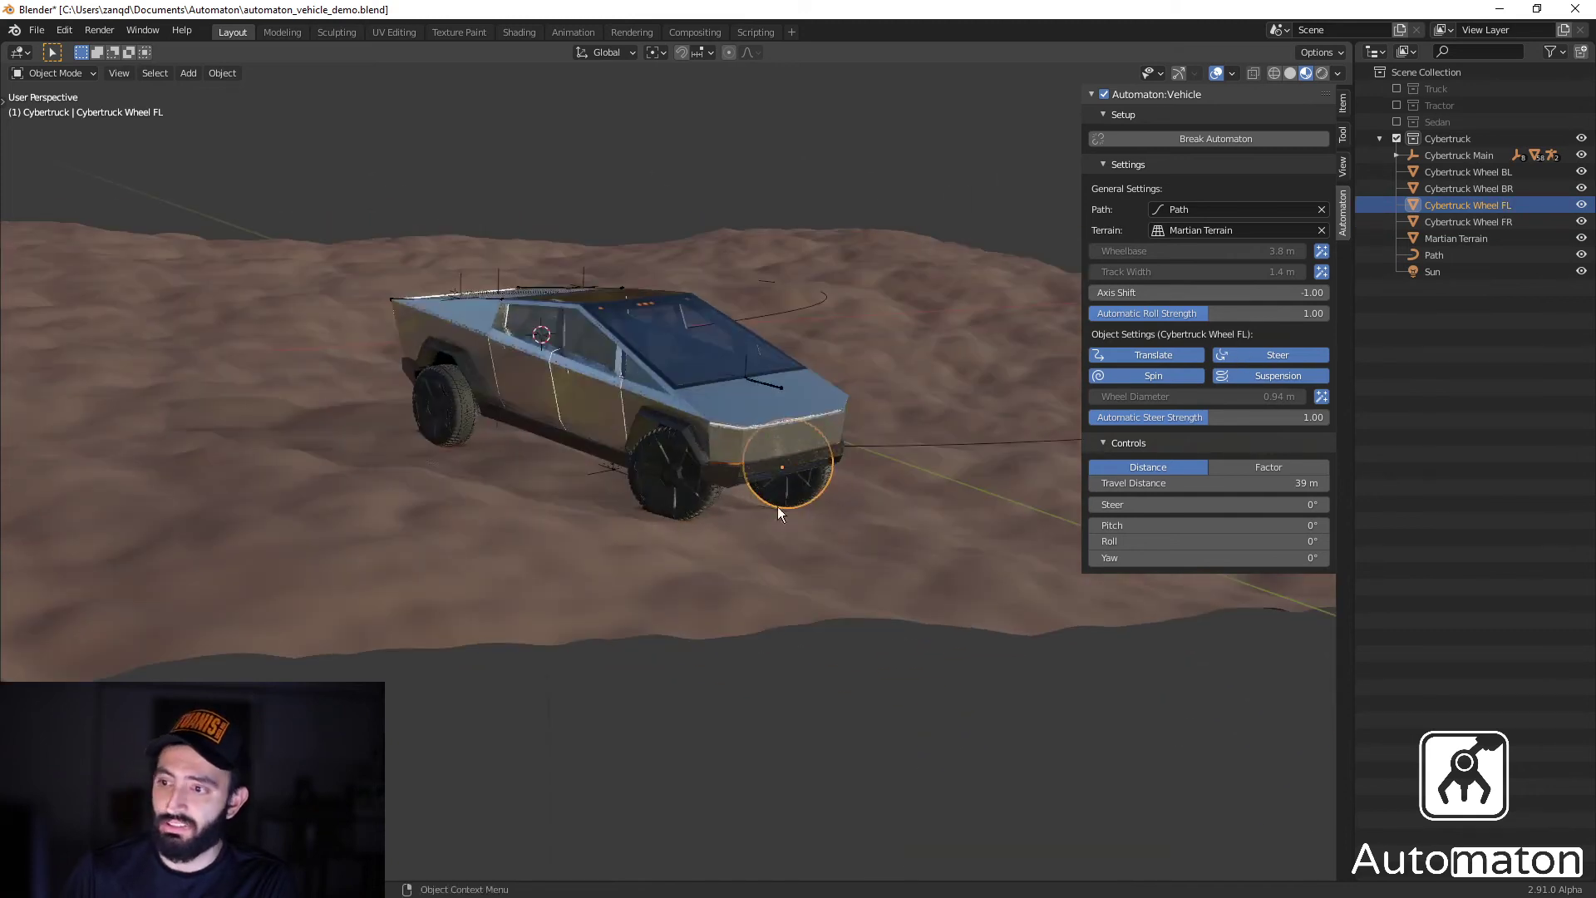
pyautogui.click(451, 412)
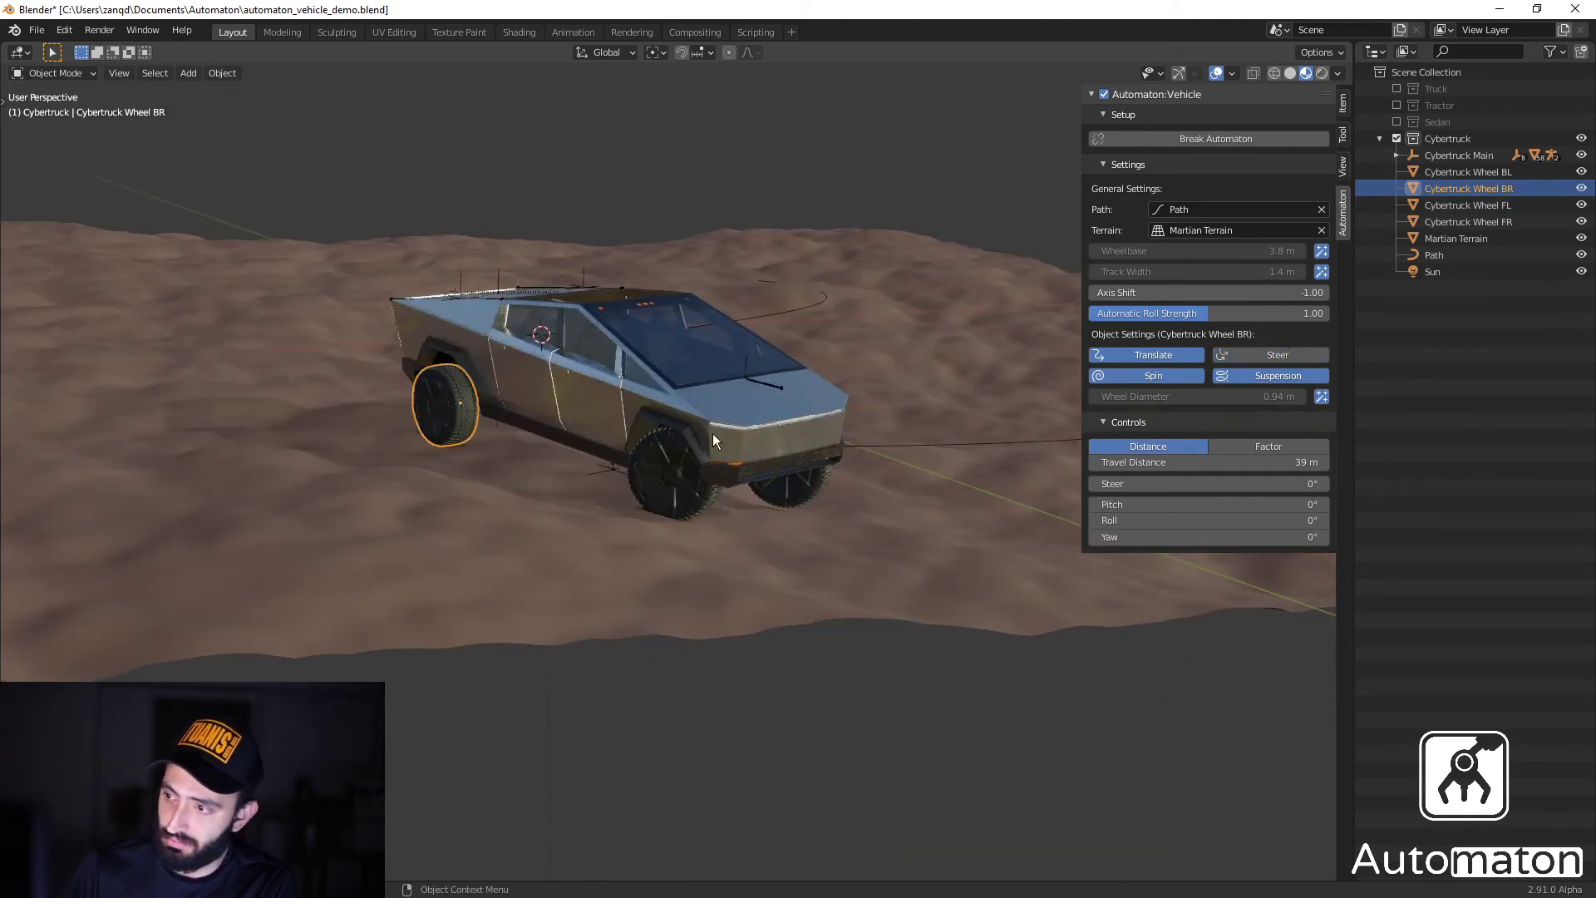
pyautogui.click(670, 499)
# Compare the steering settings of the two front wheels by selecting them alternately.
pyautogui.moveTo(739, 494)
pyautogui.mouseDown(button='middle')
pyautogui.moveTo(806, 513)
pyautogui.moveTo(766, 499)
pyautogui.mouseUp(button='middle')
pyautogui.click(809, 504)
pyautogui.click(691, 502)
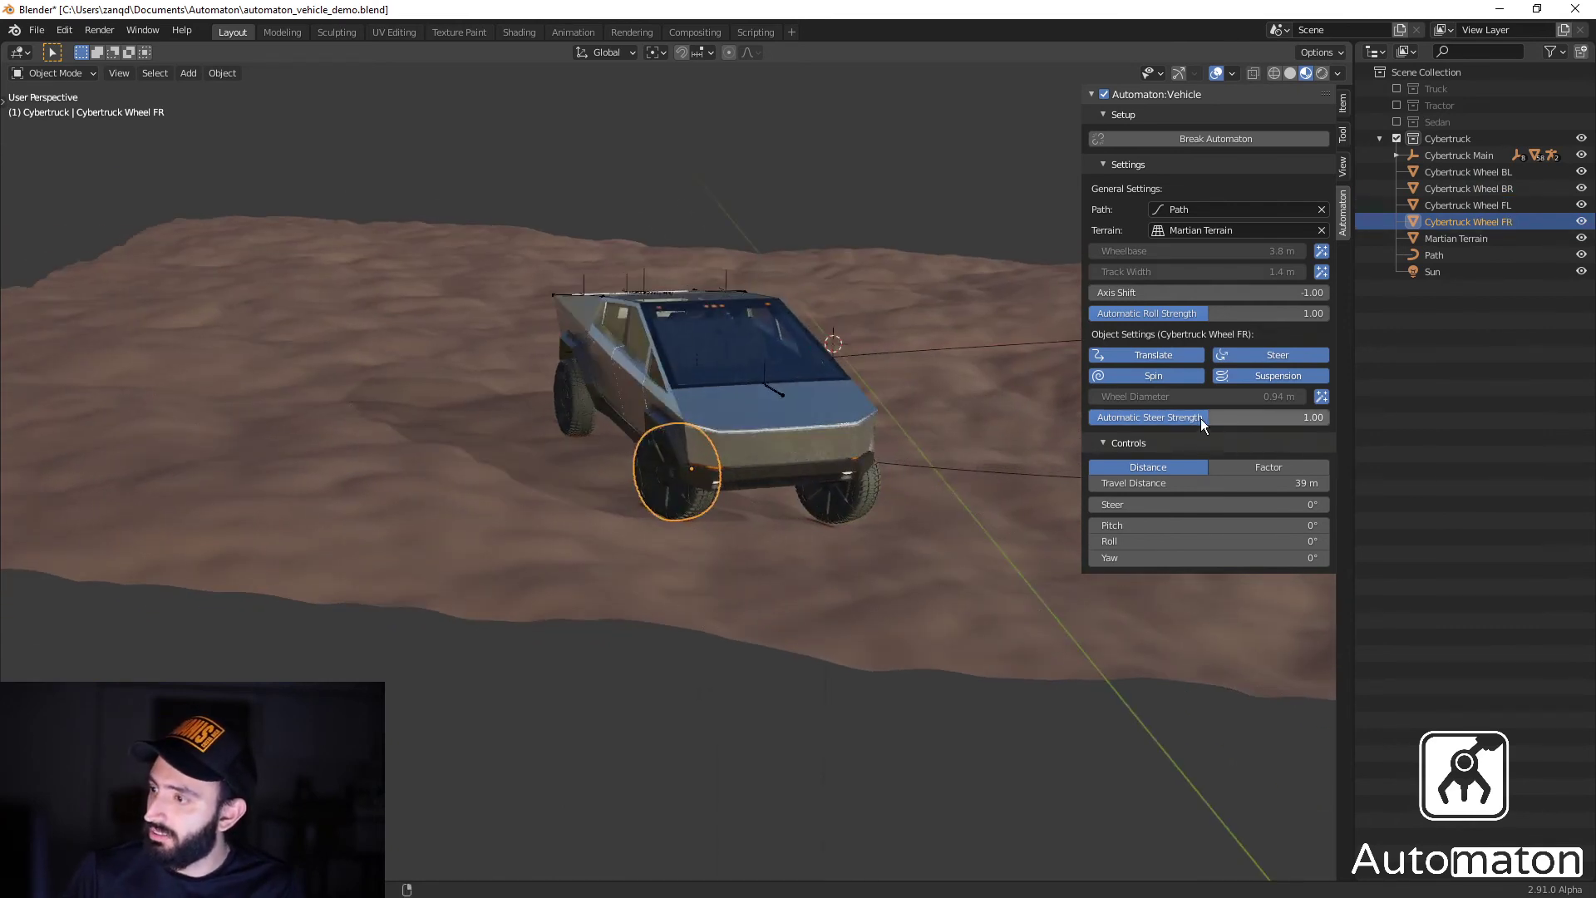
pyautogui.click(845, 500)
pyautogui.click(681, 504)
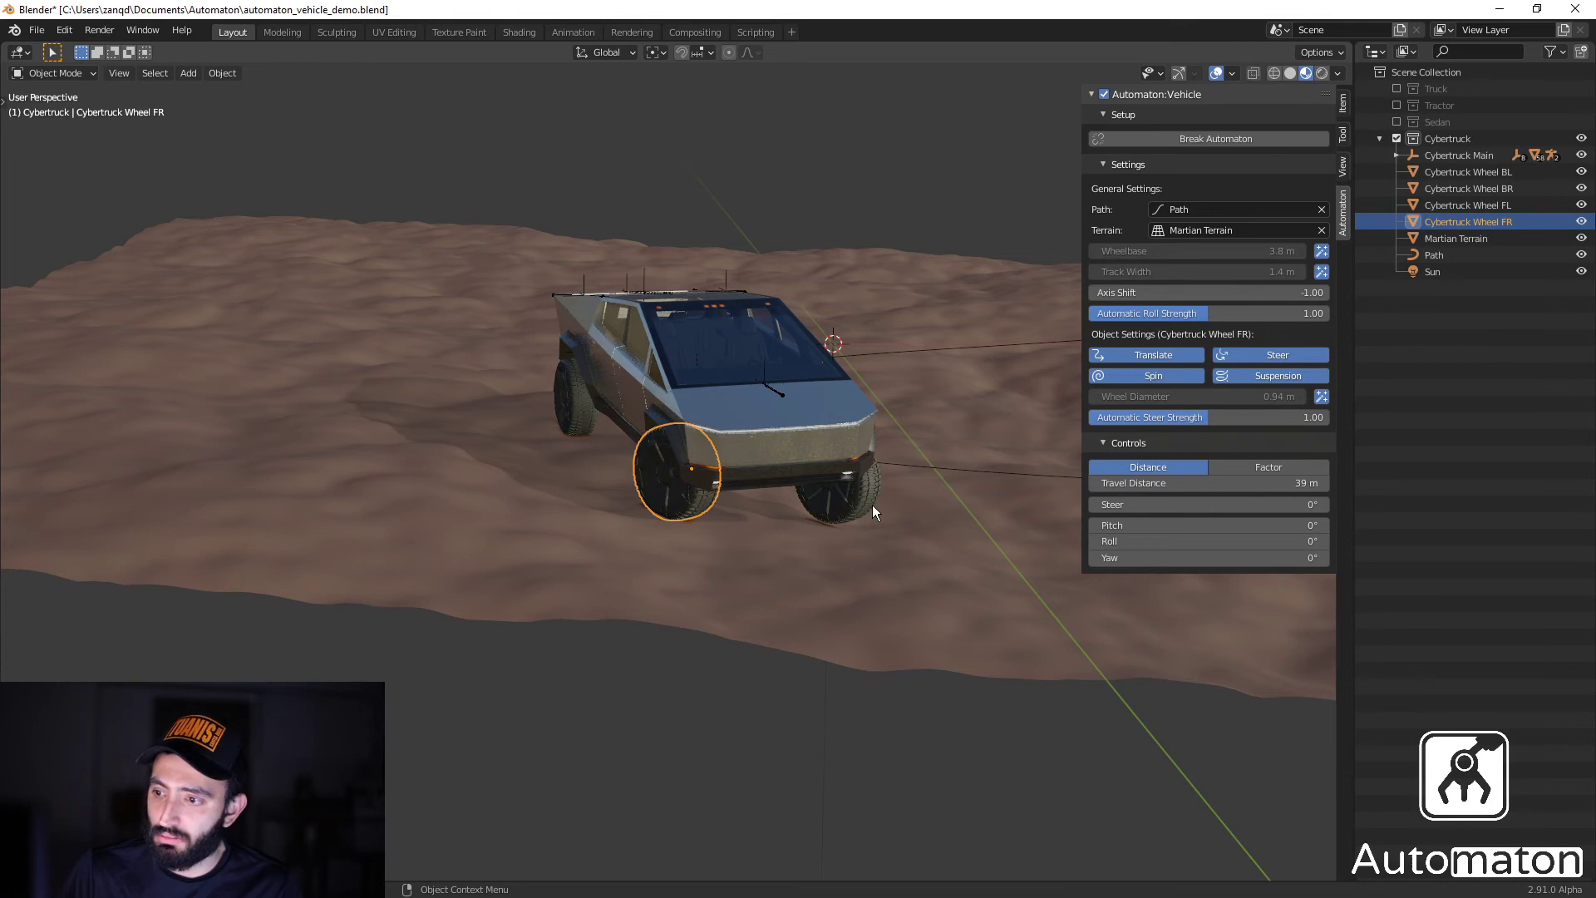
pyautogui.click(871, 506)
pyautogui.click(701, 507)
# Try different Automatic Steer Strength values on the front-right wheel and revert to 1.00.
pyautogui.moveTo(702, 507); pyautogui.dragTo(803, 482, button='middle')
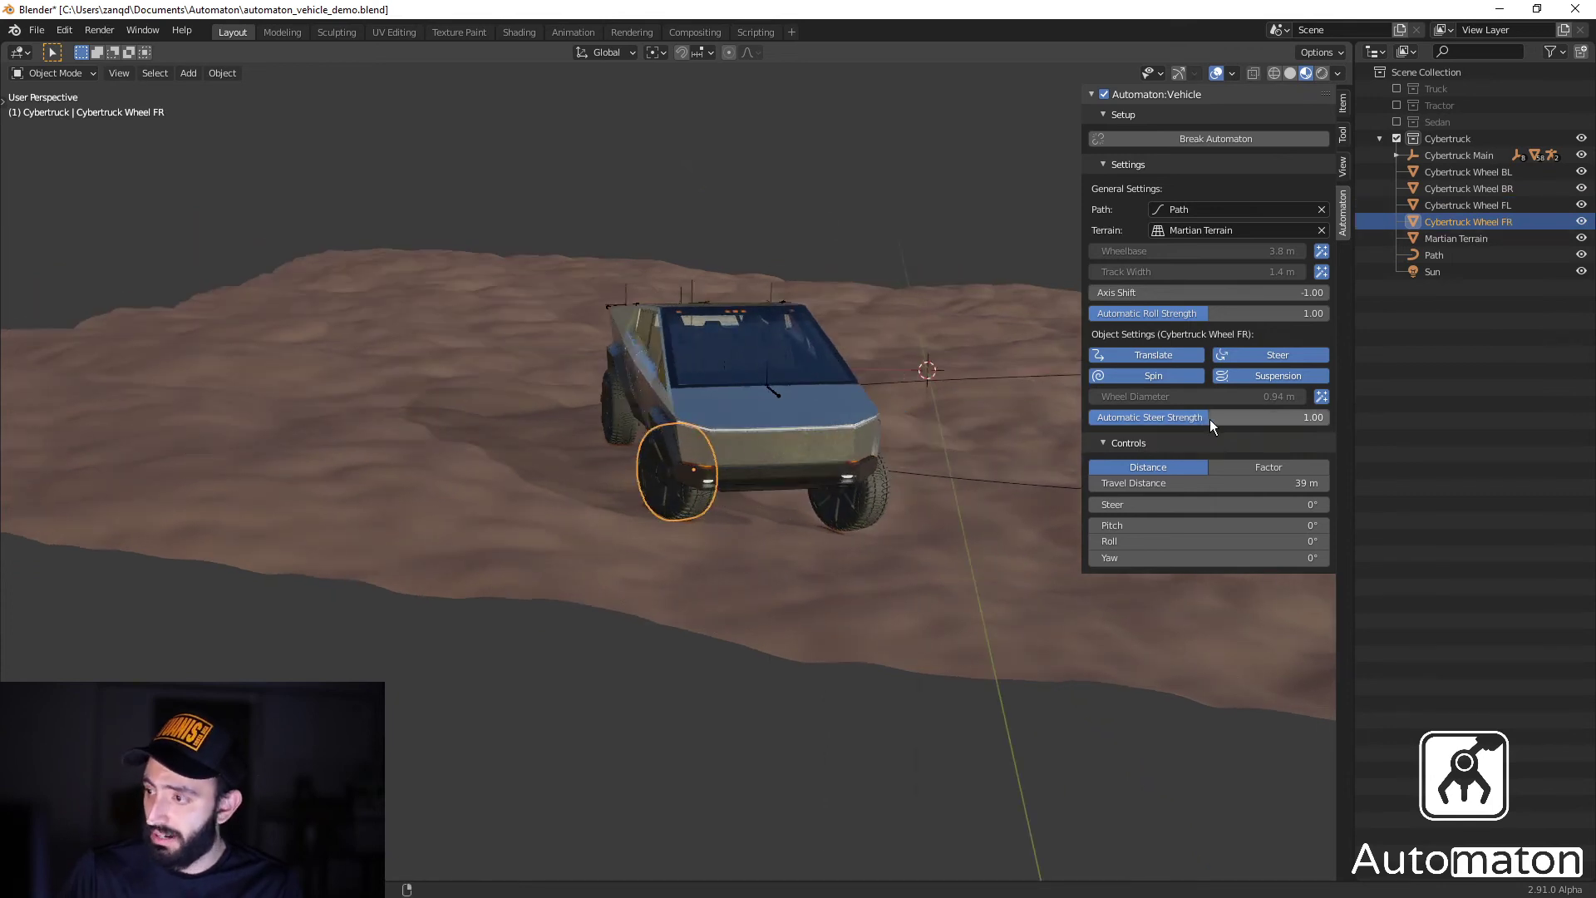
pyautogui.moveTo(1210, 426); pyautogui.dragTo(1330, 417)
pyautogui.rightClick(1330, 416)
pyautogui.scroll(3, 911, 439)
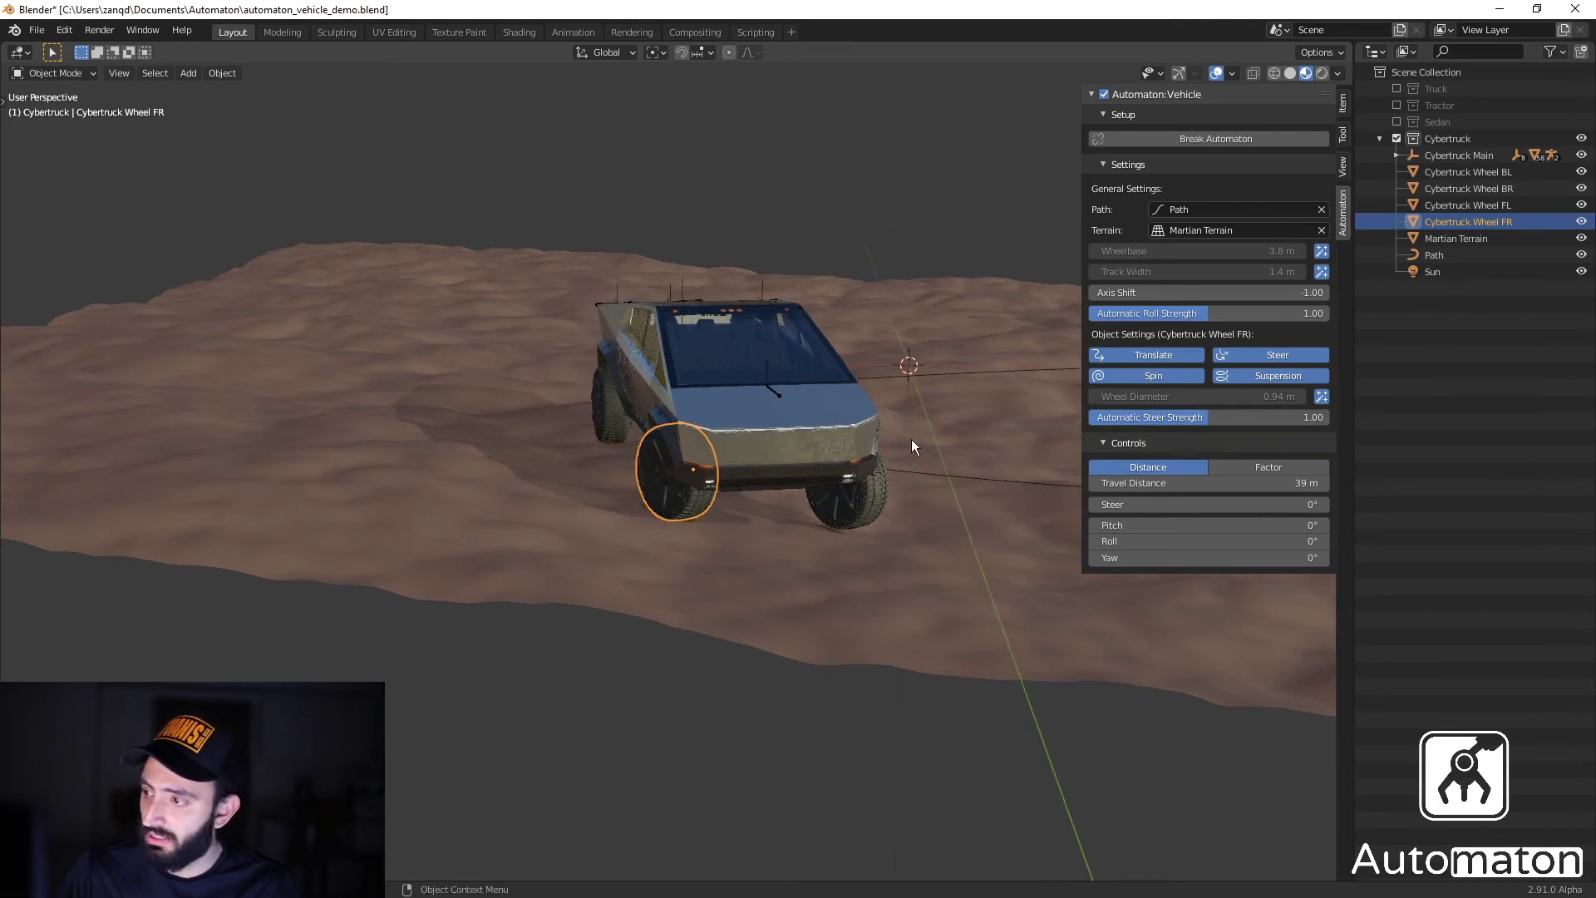
pyautogui.moveTo(1185, 414); pyautogui.dragTo(1330, 417)
pyautogui.hotkey('ctrl', 'z')
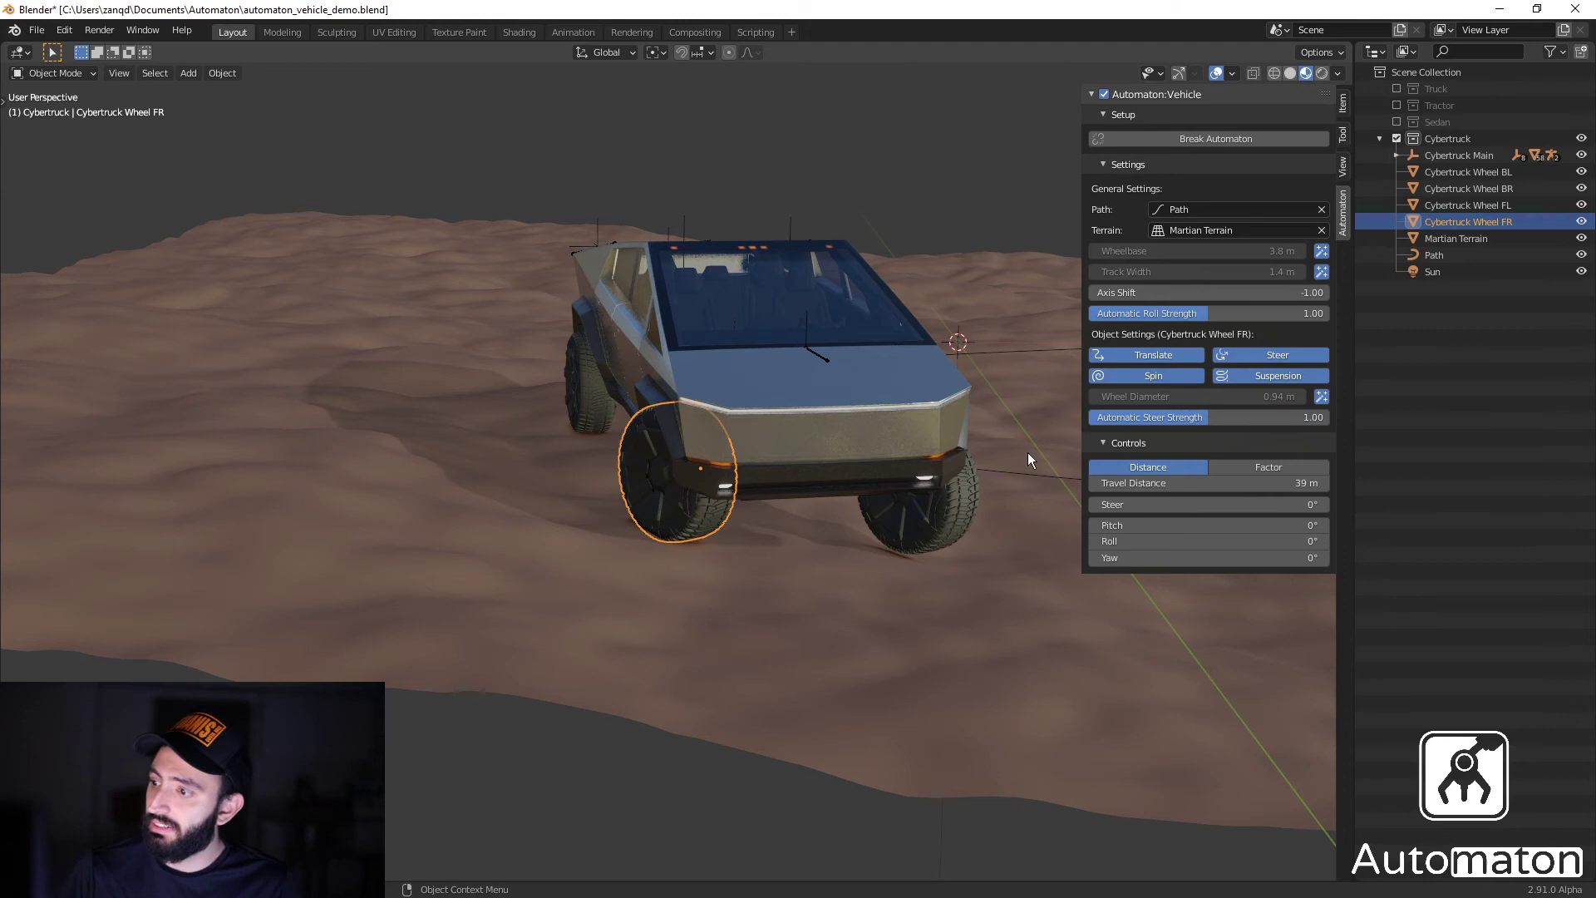
# Try out the manual Steer control on the front wheels and return it to 0°.
pyautogui.moveTo(1027, 453); pyautogui.dragTo(1008, 542, button='middle')
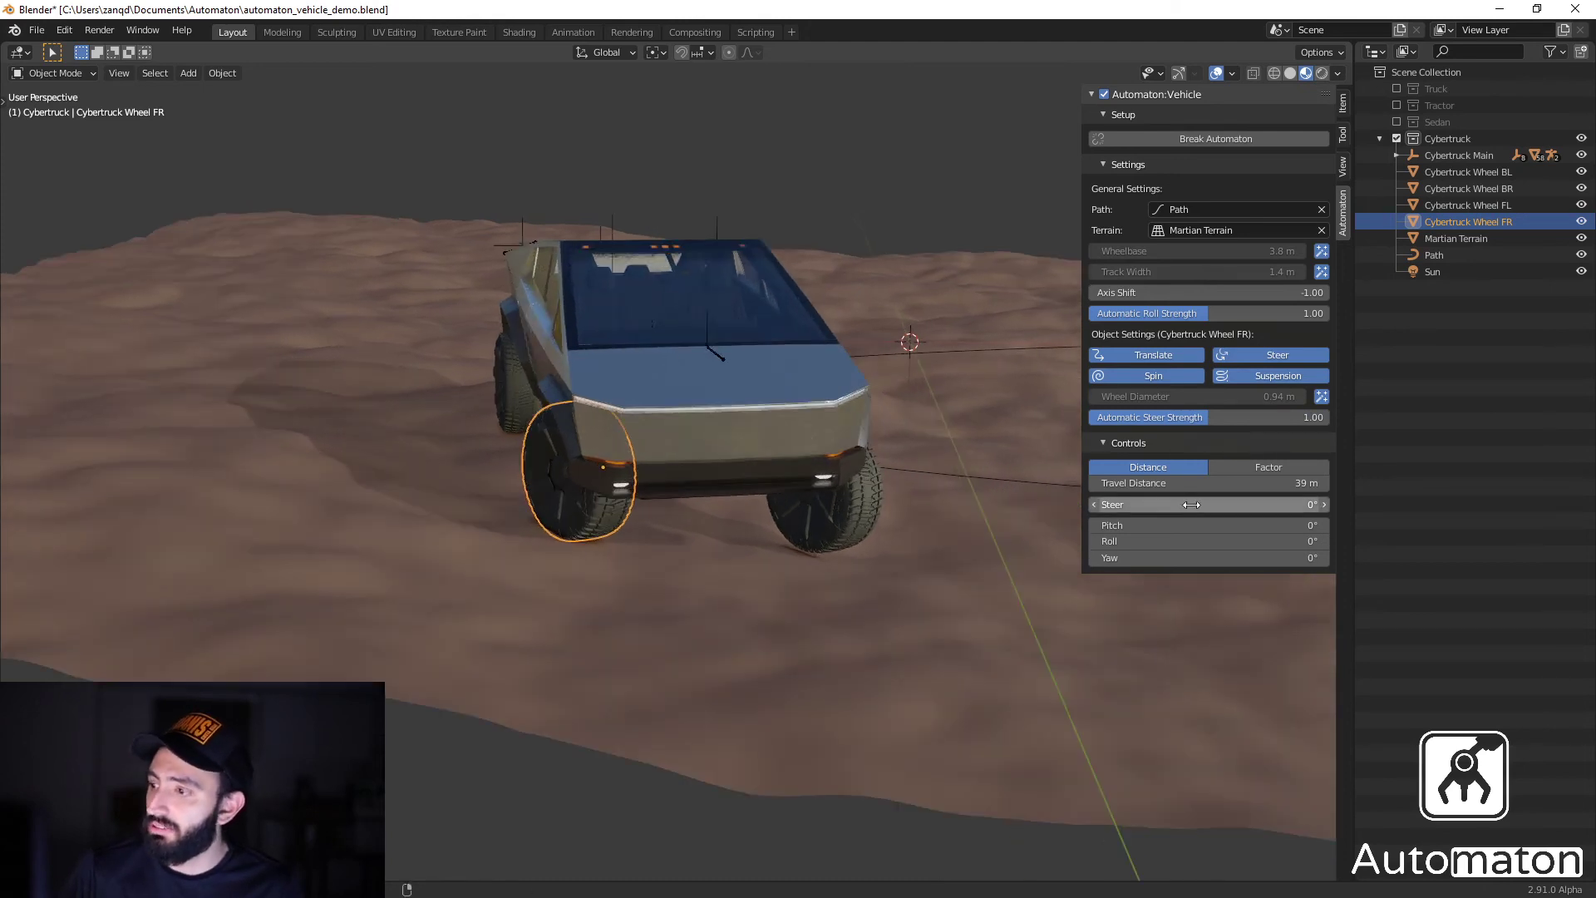
pyautogui.moveTo(1206, 508)
pyautogui.mouseDown()
pyautogui.moveTo(1164, 508)
pyautogui.moveTo(1203, 509)
pyautogui.mouseUp()
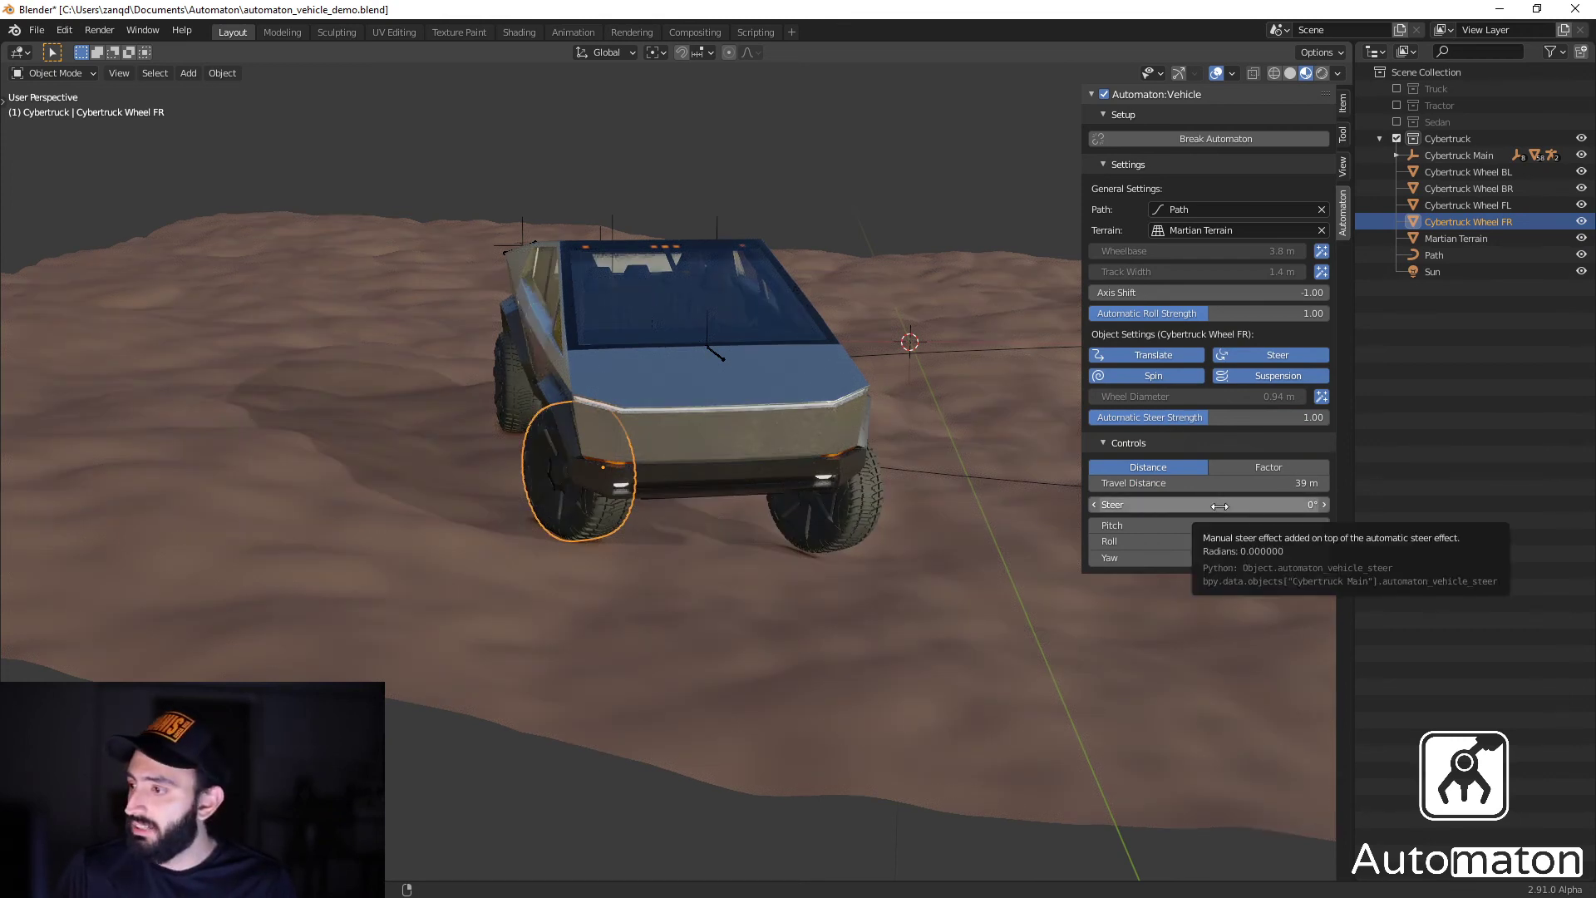
pyautogui.scroll(-3, 908, 507)
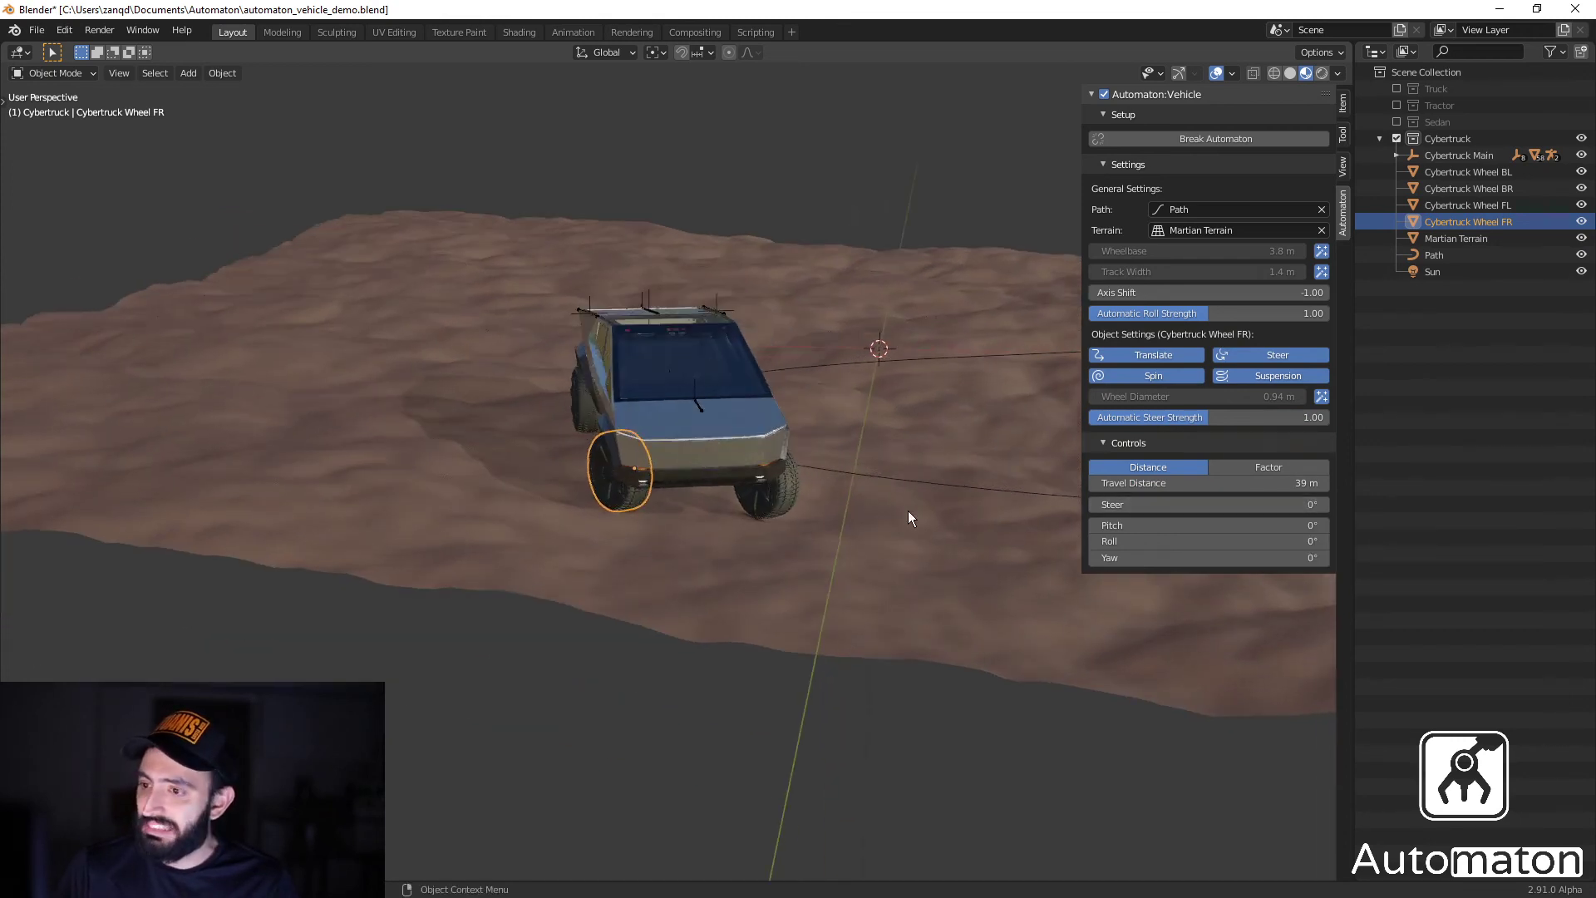
pyautogui.scroll(3, 910, 511)
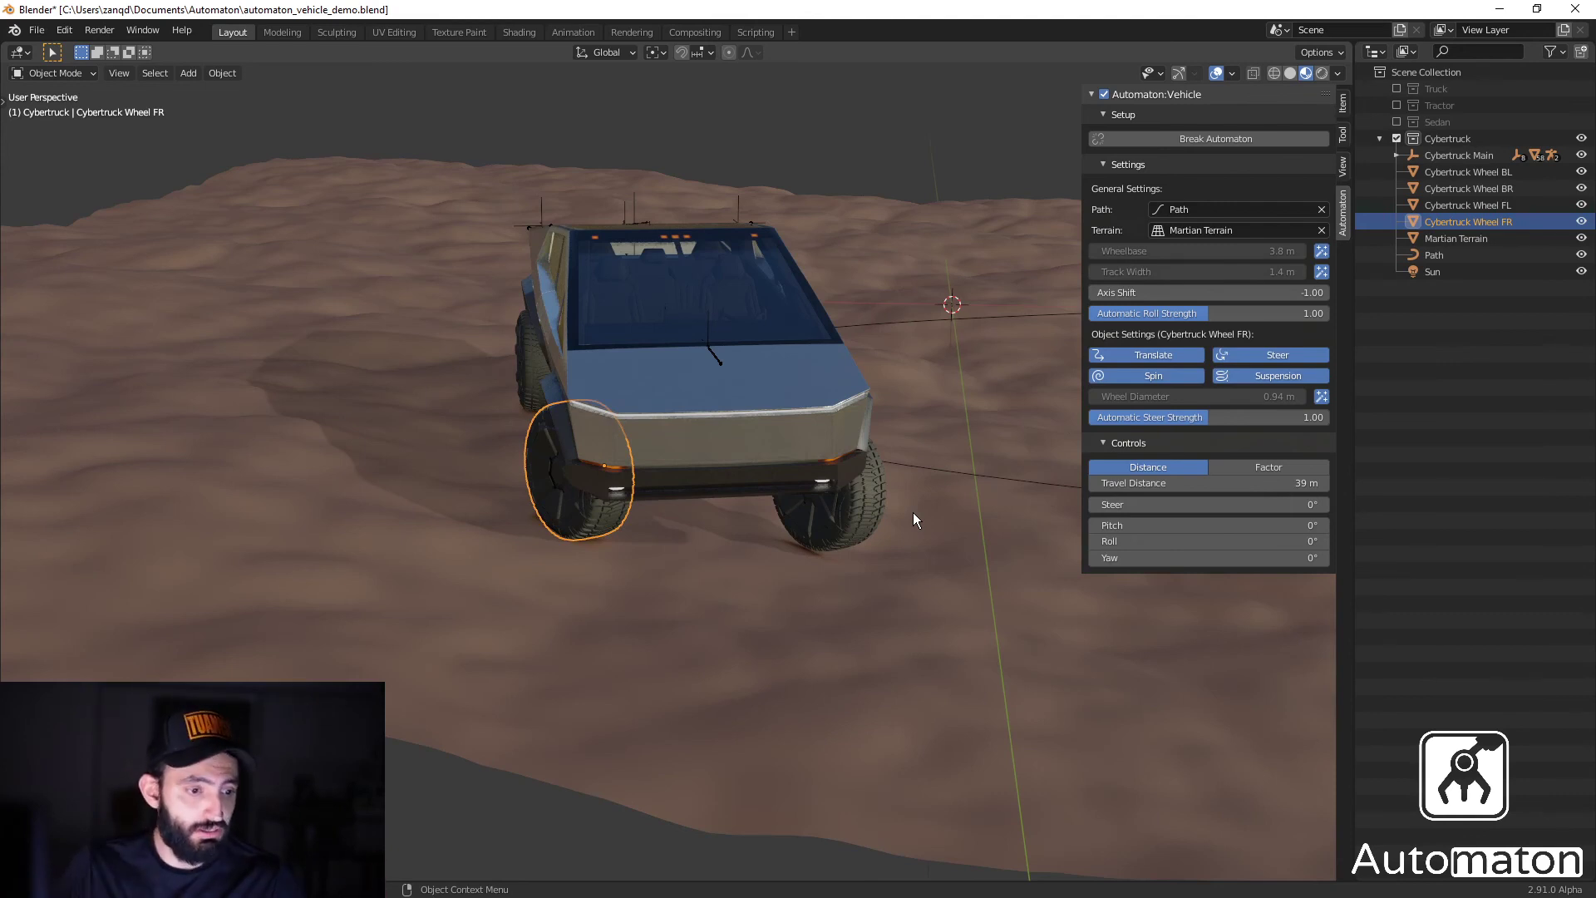
pyautogui.moveTo(1206, 504); pyautogui.dragTo(1269, 505)
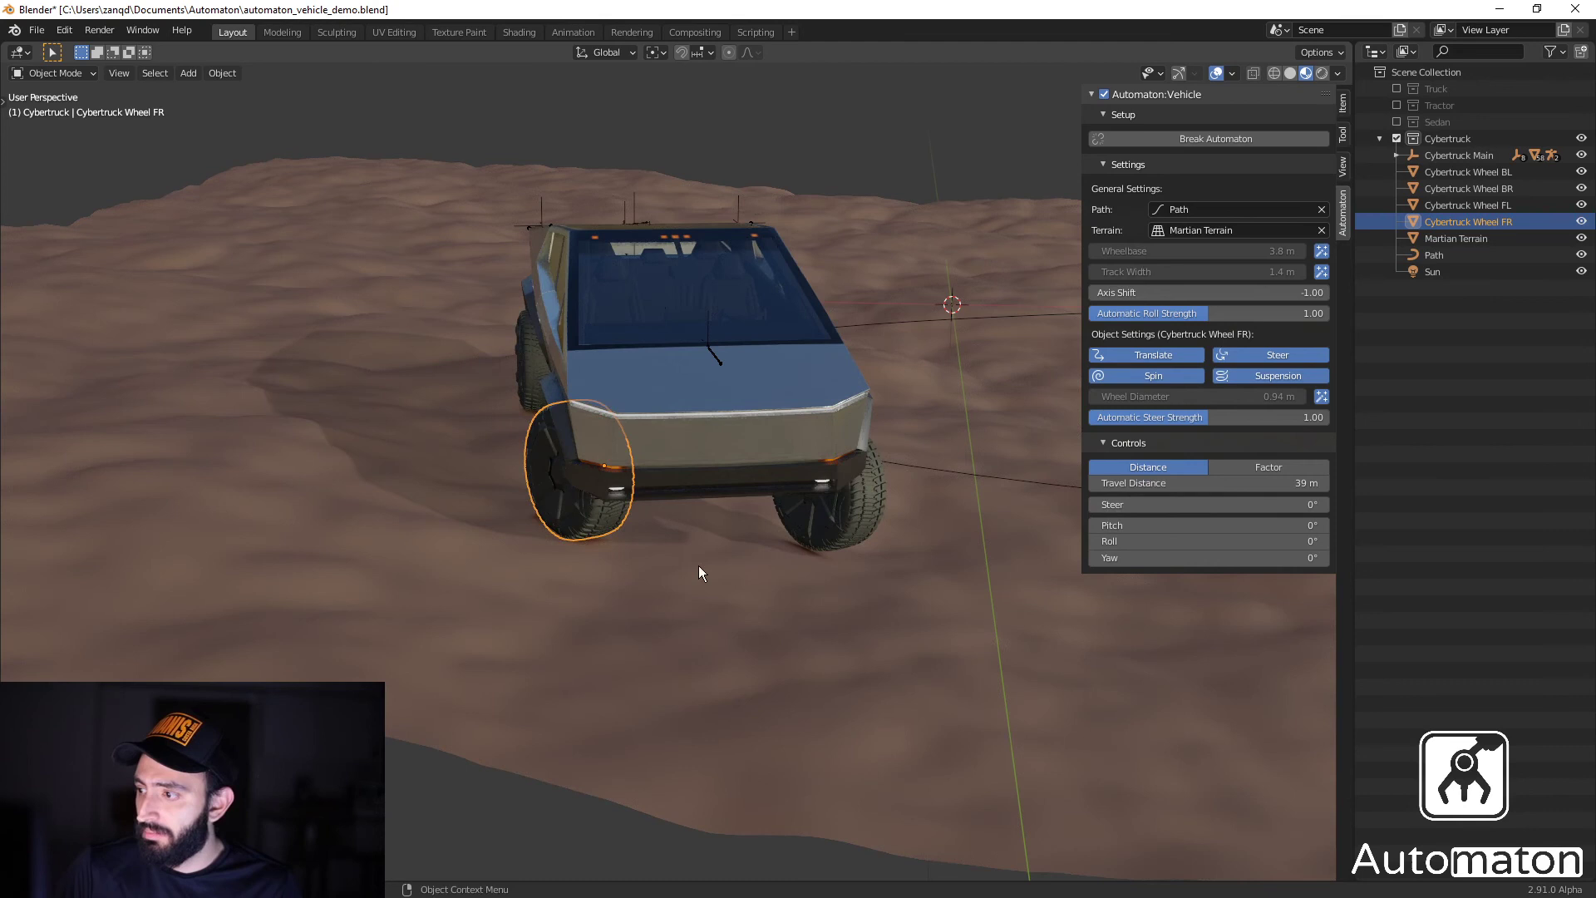
pyautogui.scroll(2, 756, 567)
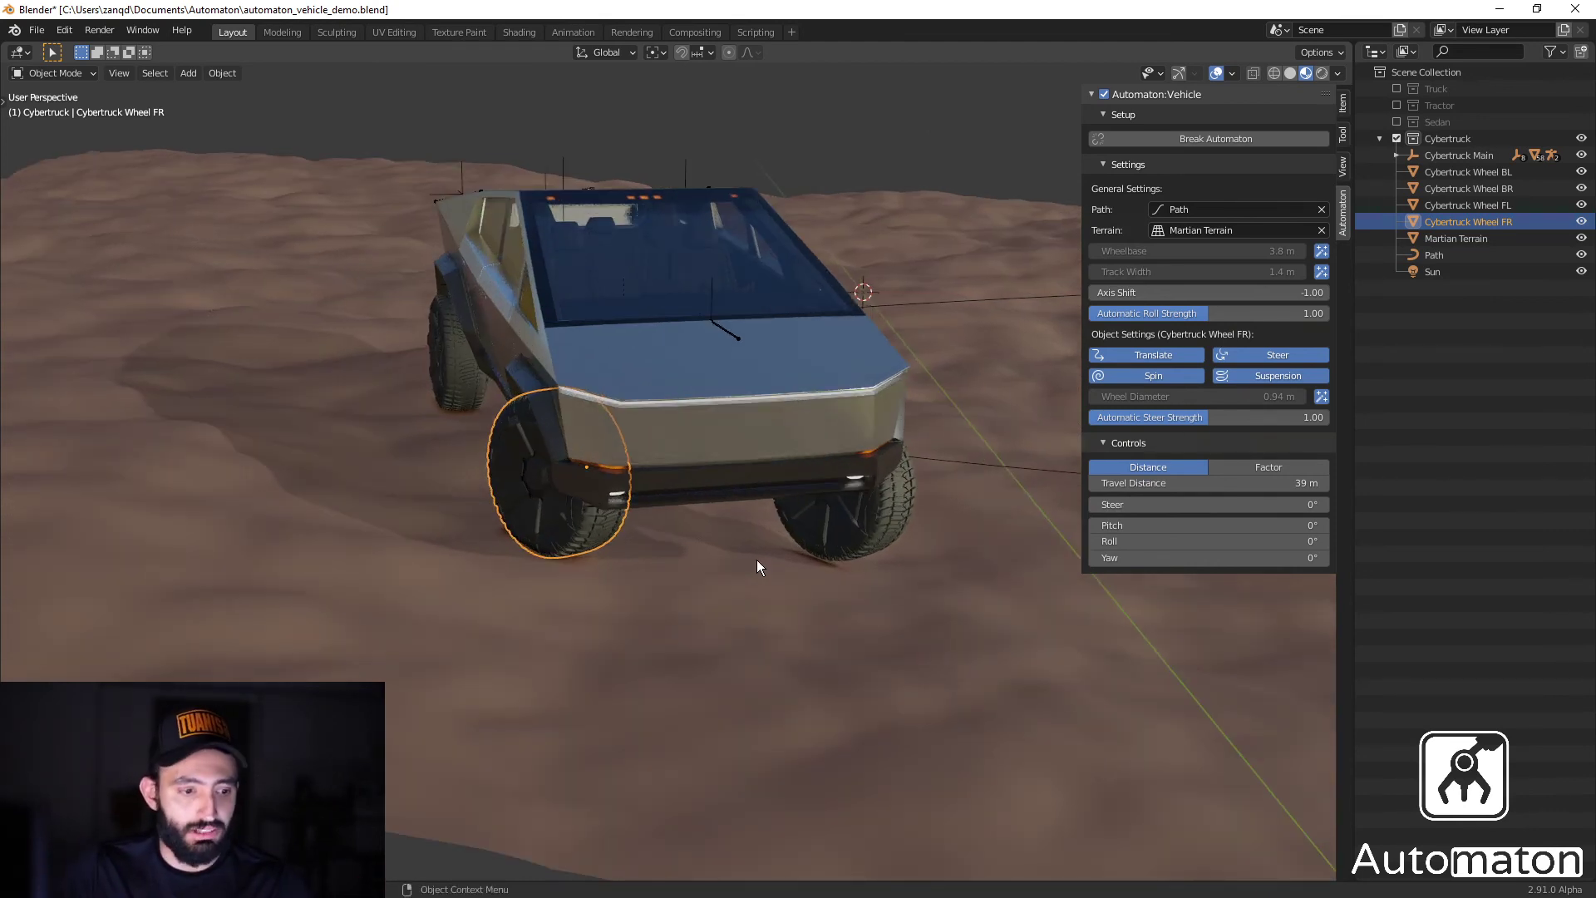
pyautogui.moveTo(1209, 504); pyautogui.dragTo(1287, 504)
pyautogui.rightClick(1248, 504)
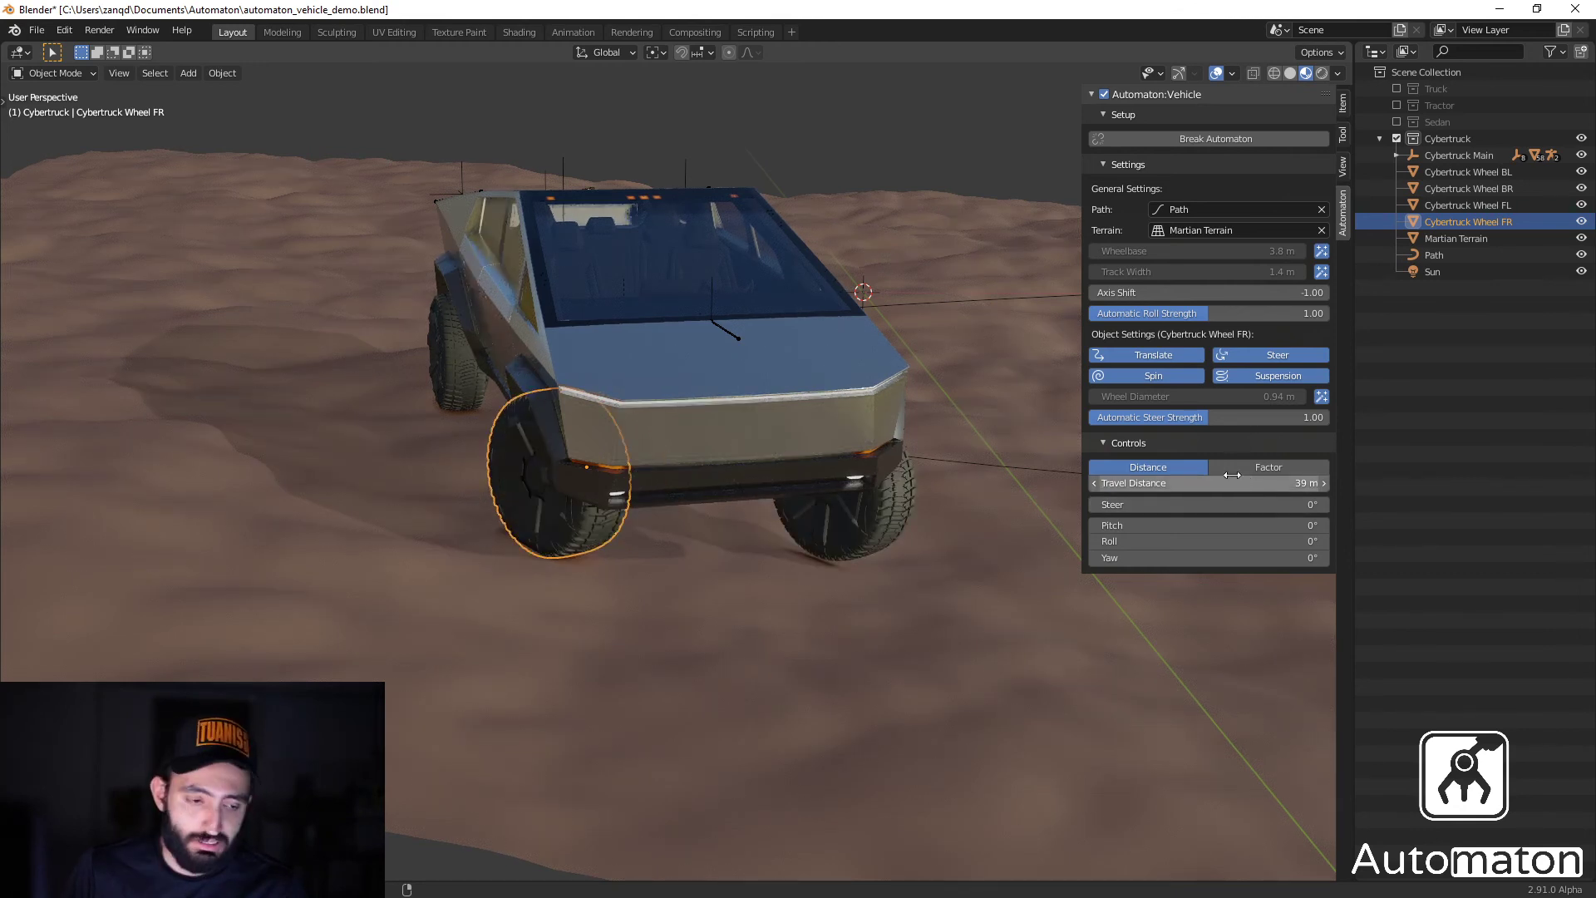
# Preview the Factor travel mode, go back to Distance, and test the manual Steer again without keeping the change.
pyautogui.click(1254, 462)
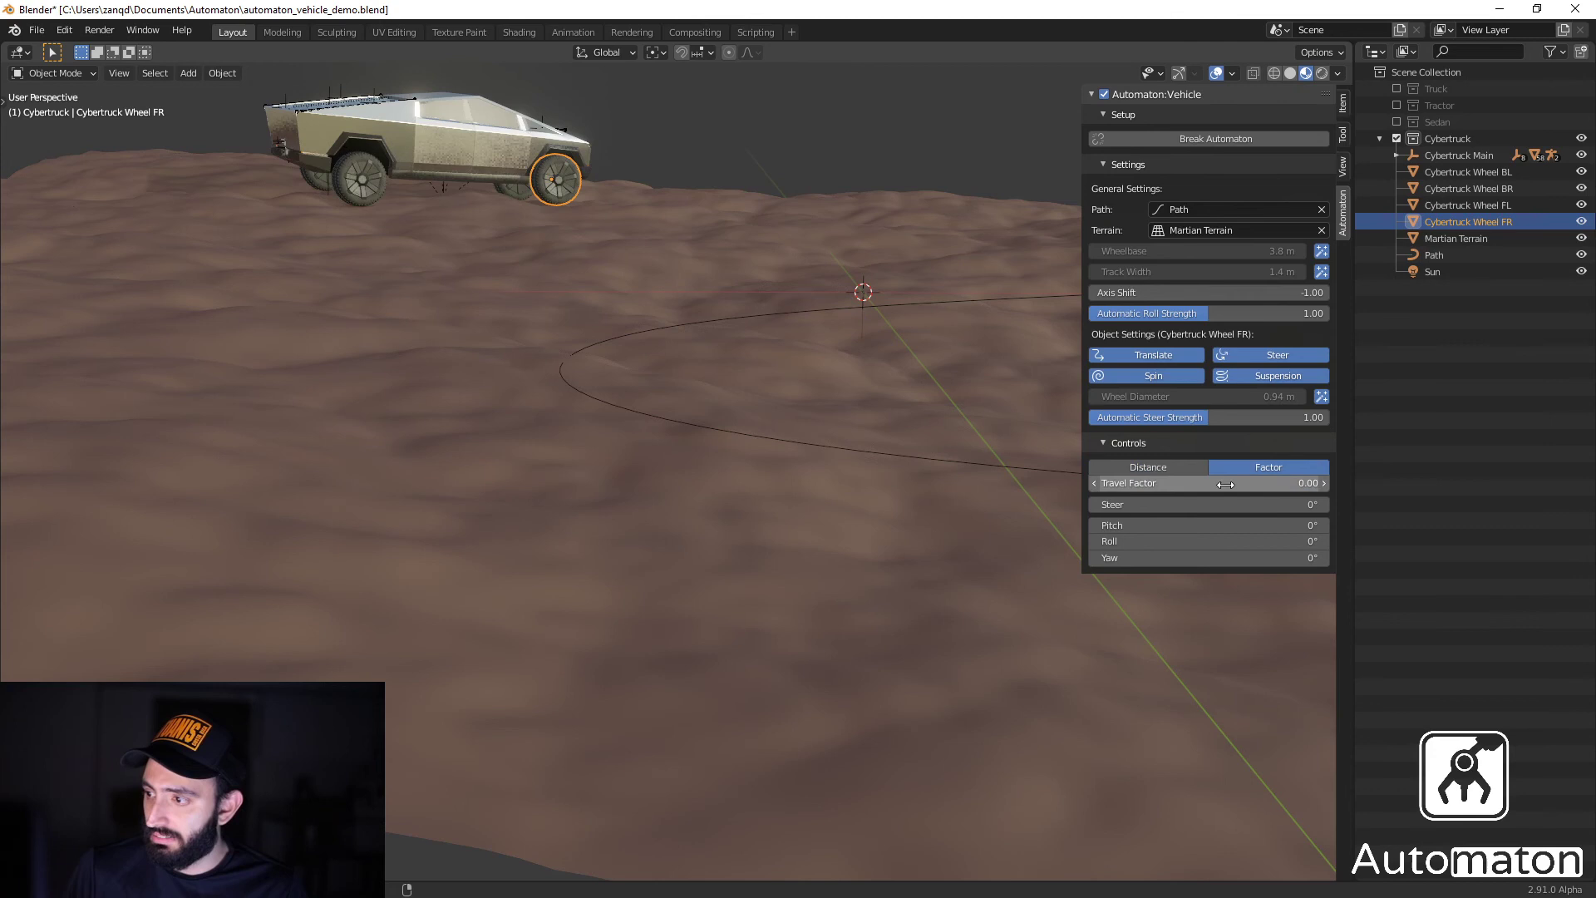
pyautogui.click(1189, 466)
pyautogui.moveTo(1239, 504)
pyautogui.mouseDown()
pyautogui.moveTo(1272, 505)
pyautogui.moveTo(1205, 505)
pyautogui.moveTo(1247, 504)
pyautogui.mouseUp()
pyautogui.rightClick(1238, 505)
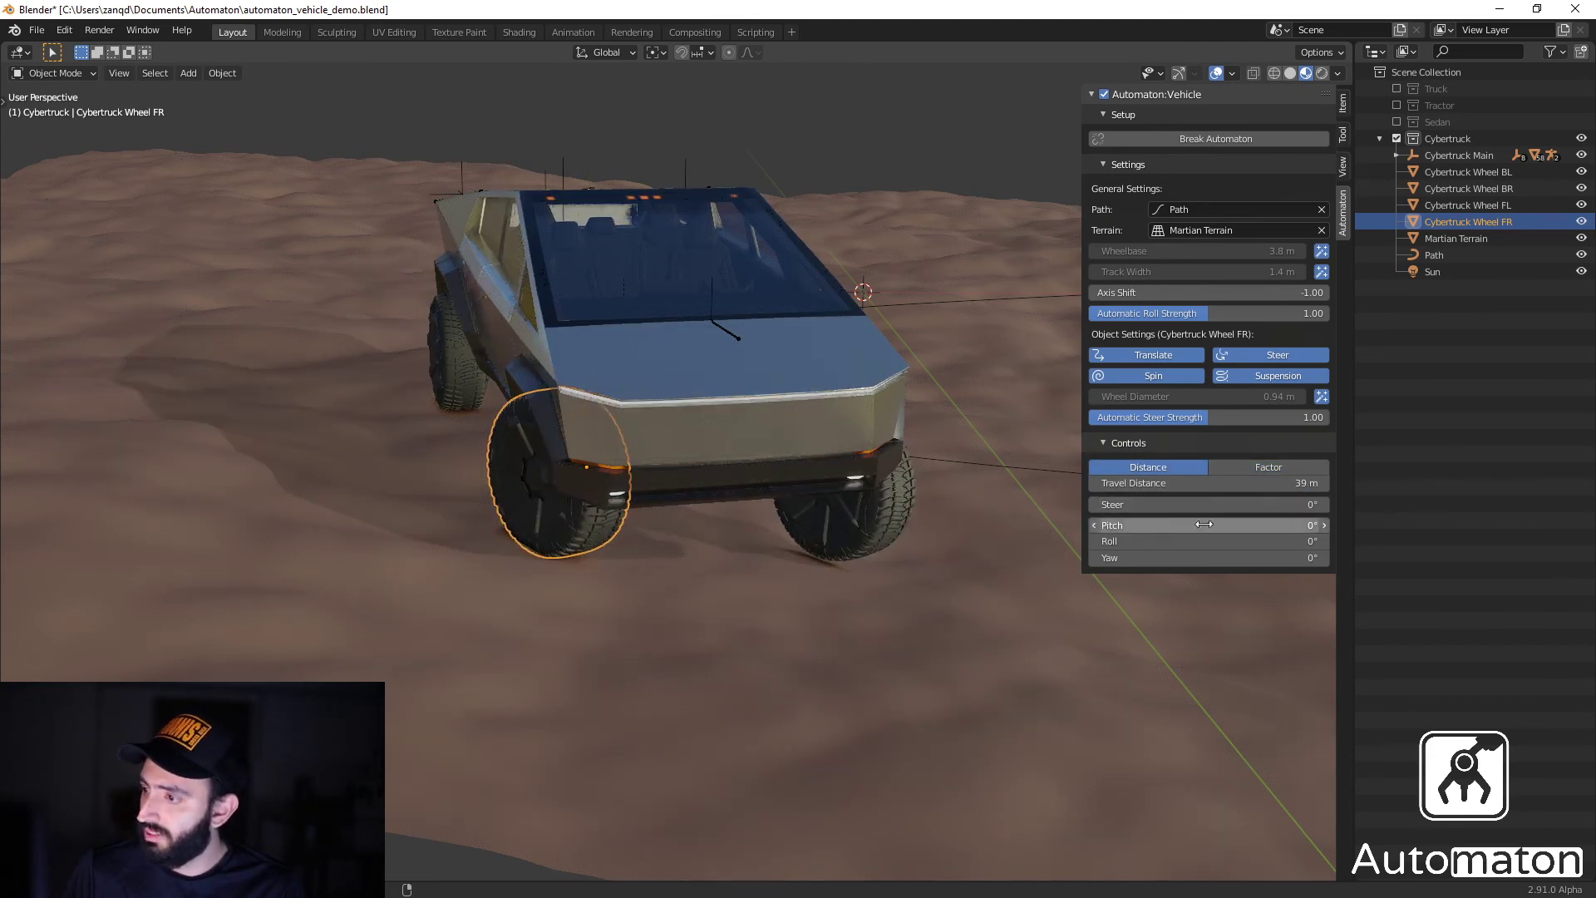
# Try out the manual Roll control on the vehicle body several times, returning it to 0° each time.
pyautogui.scroll(-2, 824, 576)
pyautogui.keyDown('shift'); pyautogui.moveTo(930, 613); pyautogui.dragTo(900, 605, button='middle'); pyautogui.keyUp('shift')
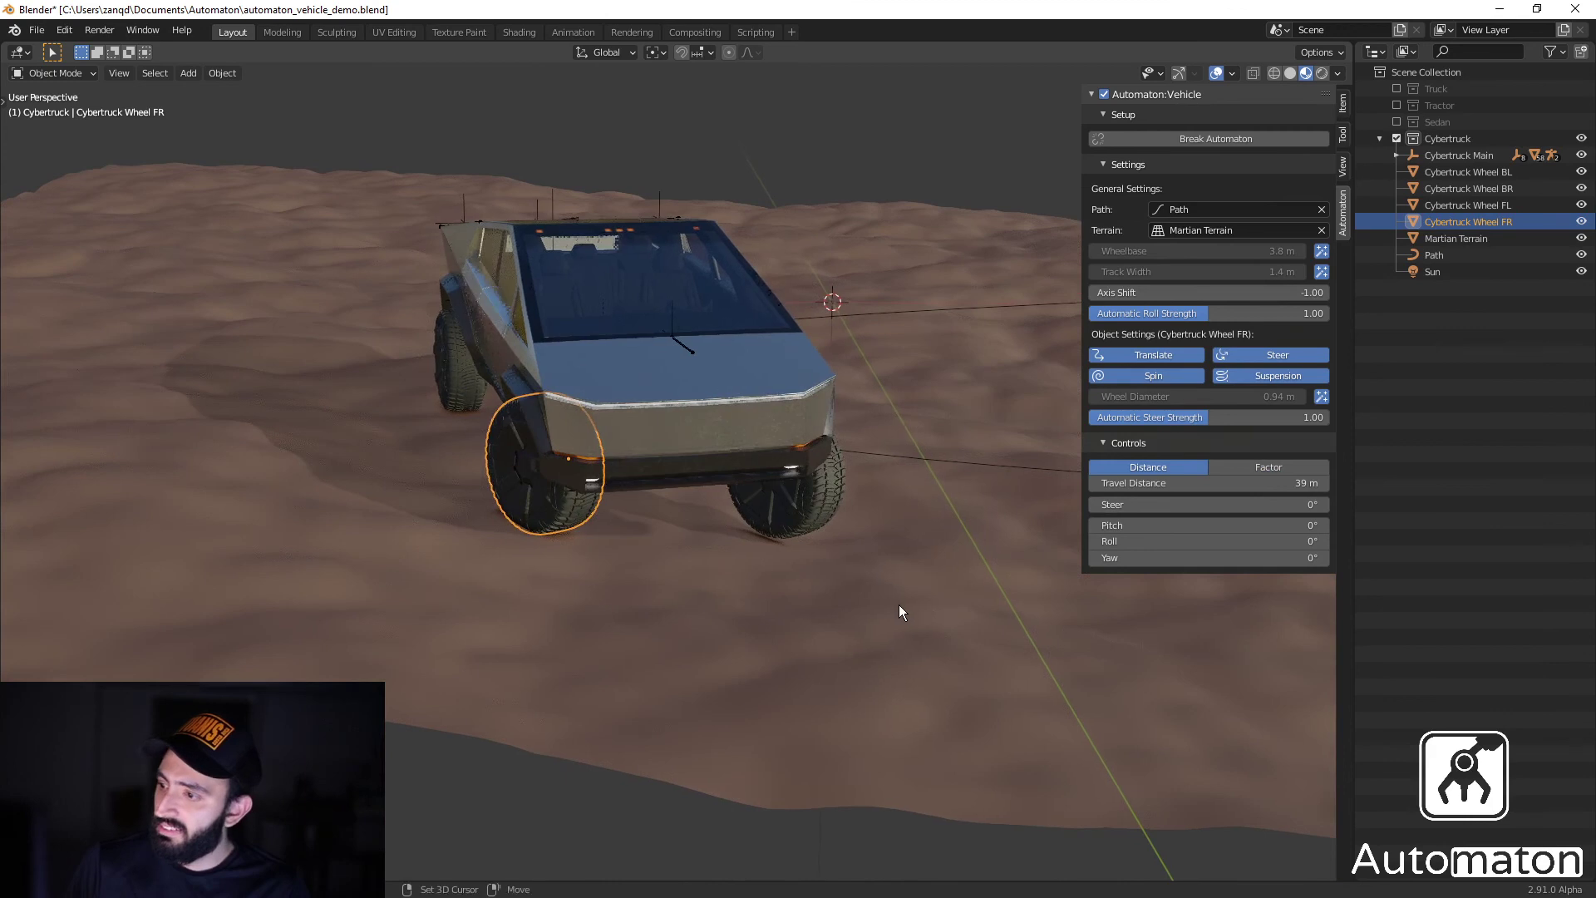
pyautogui.moveTo(1239, 541)
pyautogui.mouseDown()
pyautogui.moveTo(1263, 542)
pyautogui.moveTo(1213, 541)
pyautogui.moveTo(1272, 543)
pyautogui.moveTo(1239, 543)
pyautogui.mouseUp()
pyautogui.rightClick(1239, 541)
pyautogui.rightClick(1248, 543)
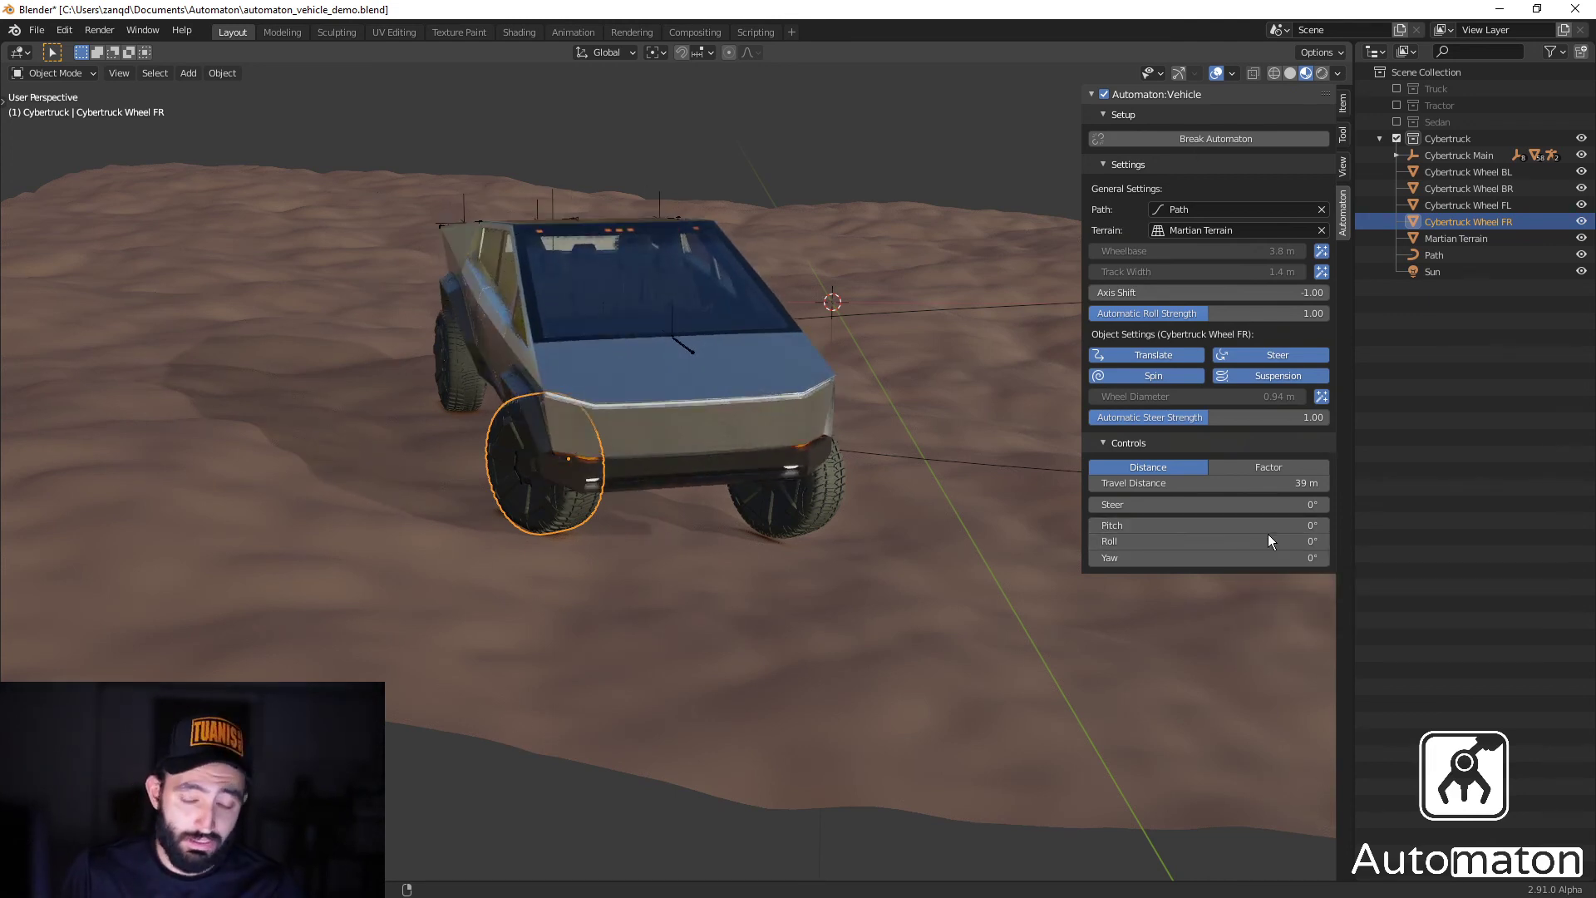
pyautogui.moveTo(1253, 538)
pyautogui.mouseDown()
pyautogui.moveTo(1276, 537)
pyautogui.moveTo(1234, 537)
pyautogui.moveTo(1280, 541)
pyautogui.moveTo(1230, 541)
pyautogui.moveTo(1252, 542)
pyautogui.mouseUp()
pyautogui.rightClick(1253, 537)
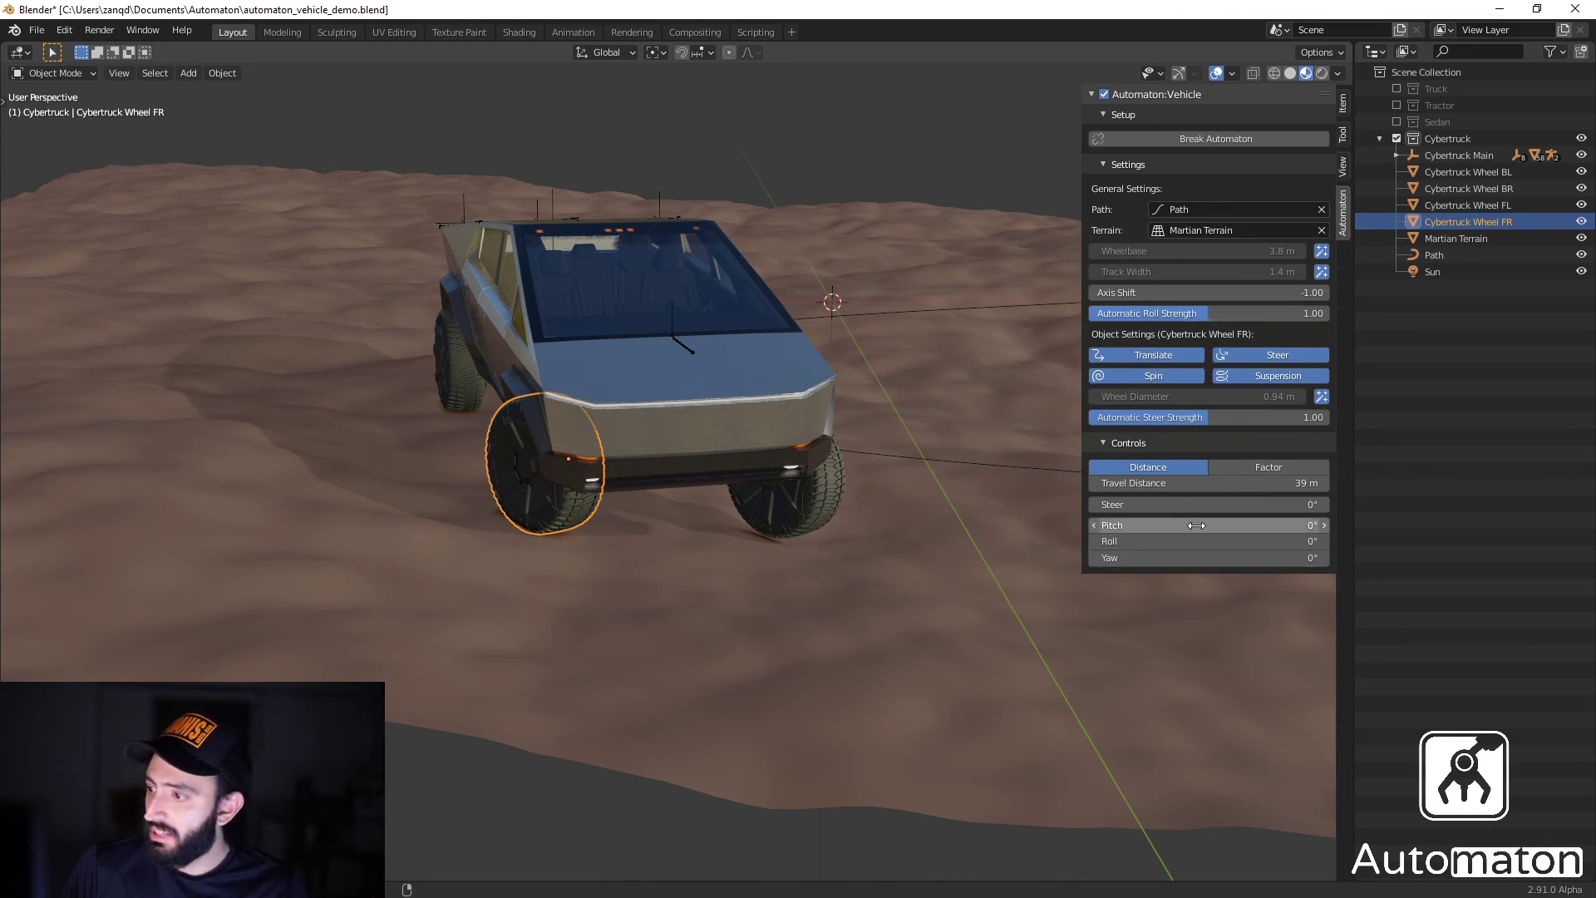
# Test the manual Pitch and Yaw controls on the vehicle body, returning both to 0°.
pyautogui.moveTo(1198, 525); pyautogui.dragTo(1199, 526)
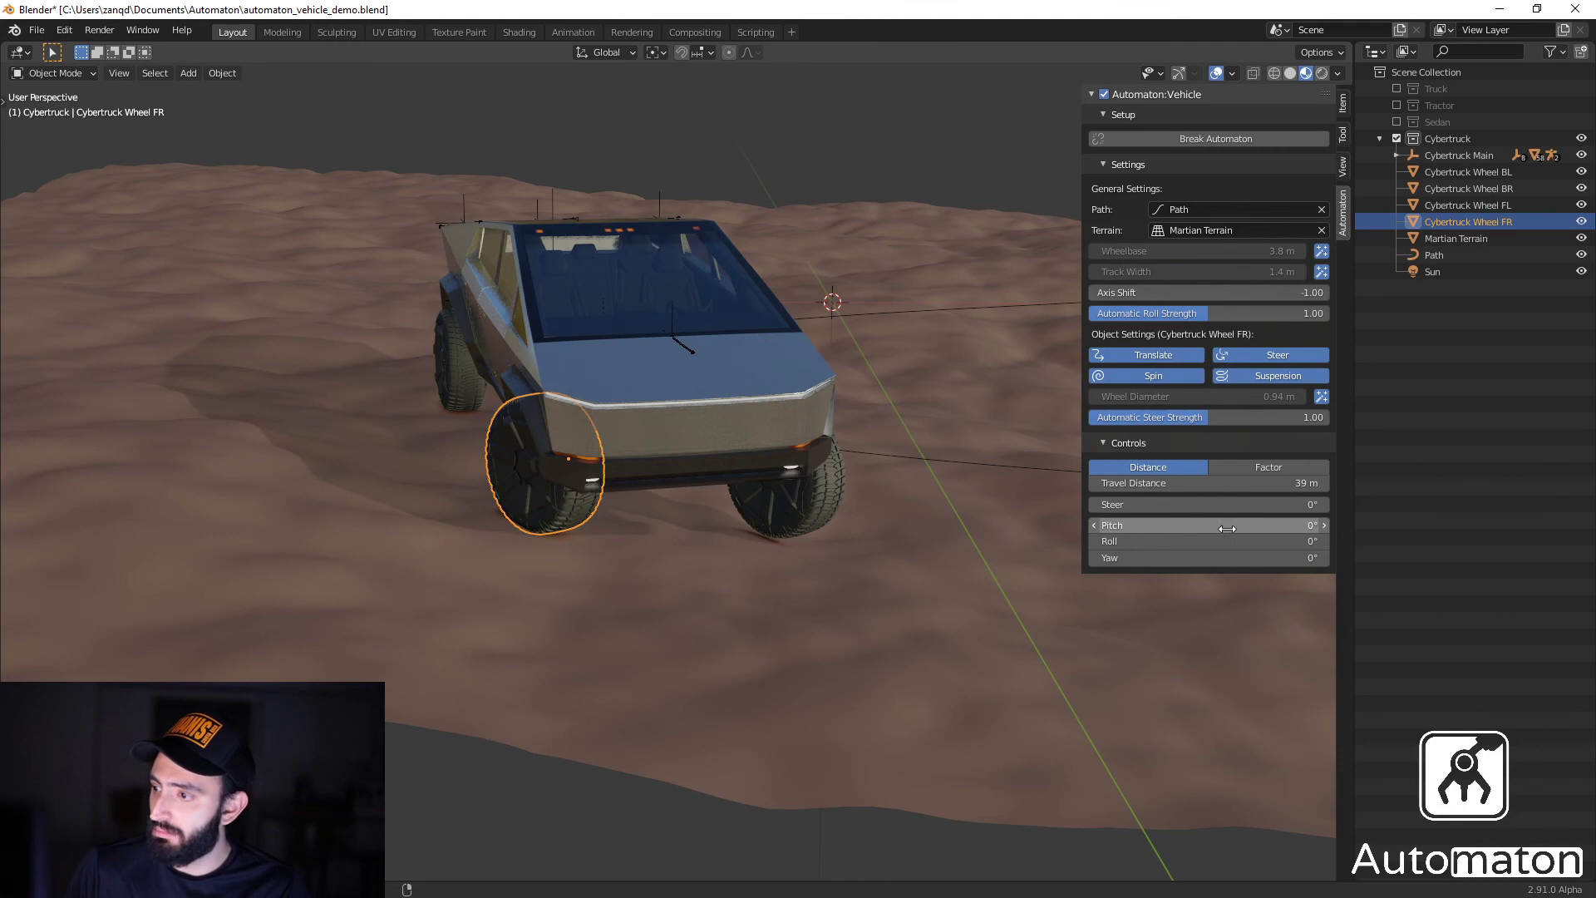
pyautogui.moveTo(1222, 526)
pyautogui.mouseDown()
pyautogui.moveTo(1239, 525)
pyautogui.moveTo(1219, 523)
pyautogui.mouseUp()
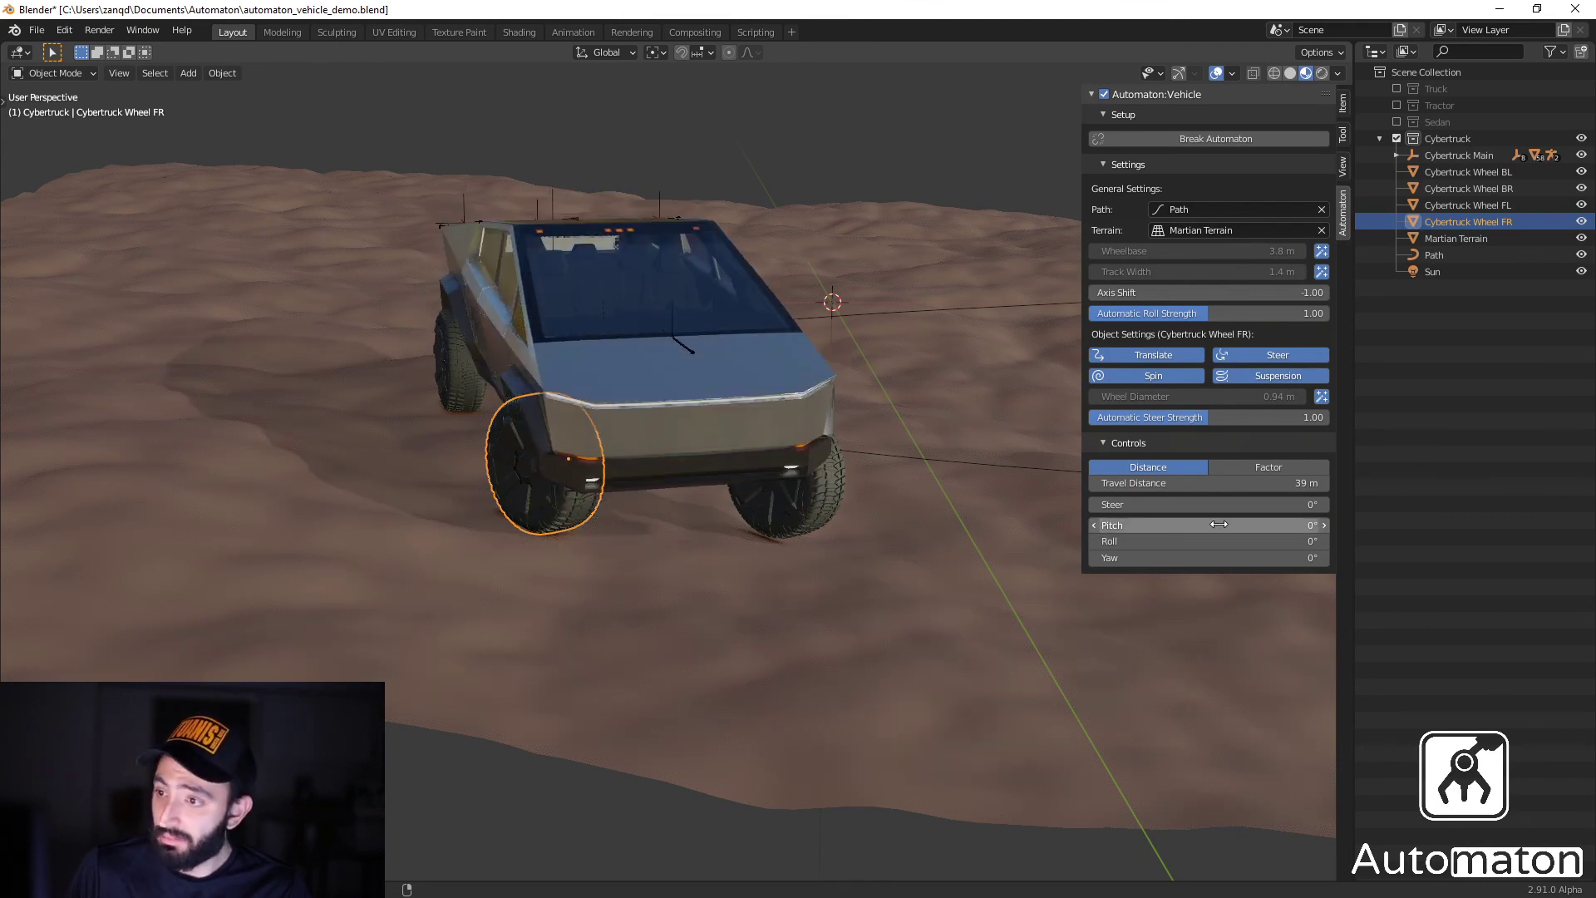
pyautogui.scroll(-1, 914, 562)
pyautogui.moveTo(1222, 558); pyautogui.dragTo(1167, 559)
pyautogui.rightClick(1167, 559)
pyautogui.scroll(-1, 630, 532)
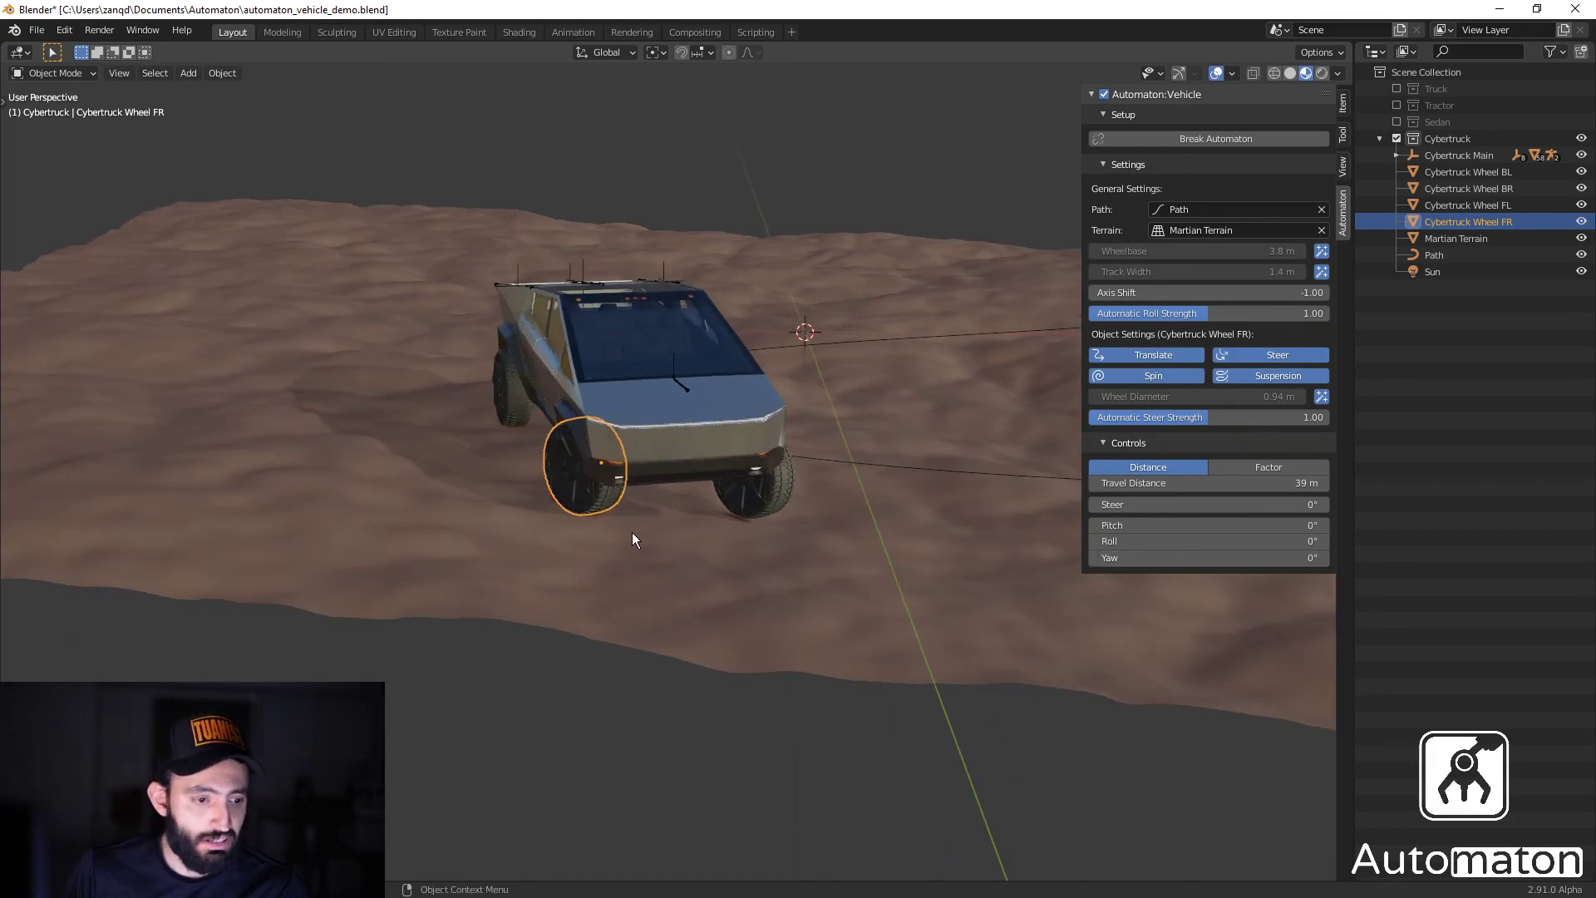
# Drive the vehicle further along the path by moving the Travel Distance to 43 m.
pyautogui.moveTo(641, 536); pyautogui.dragTo(882, 520, button='middle')
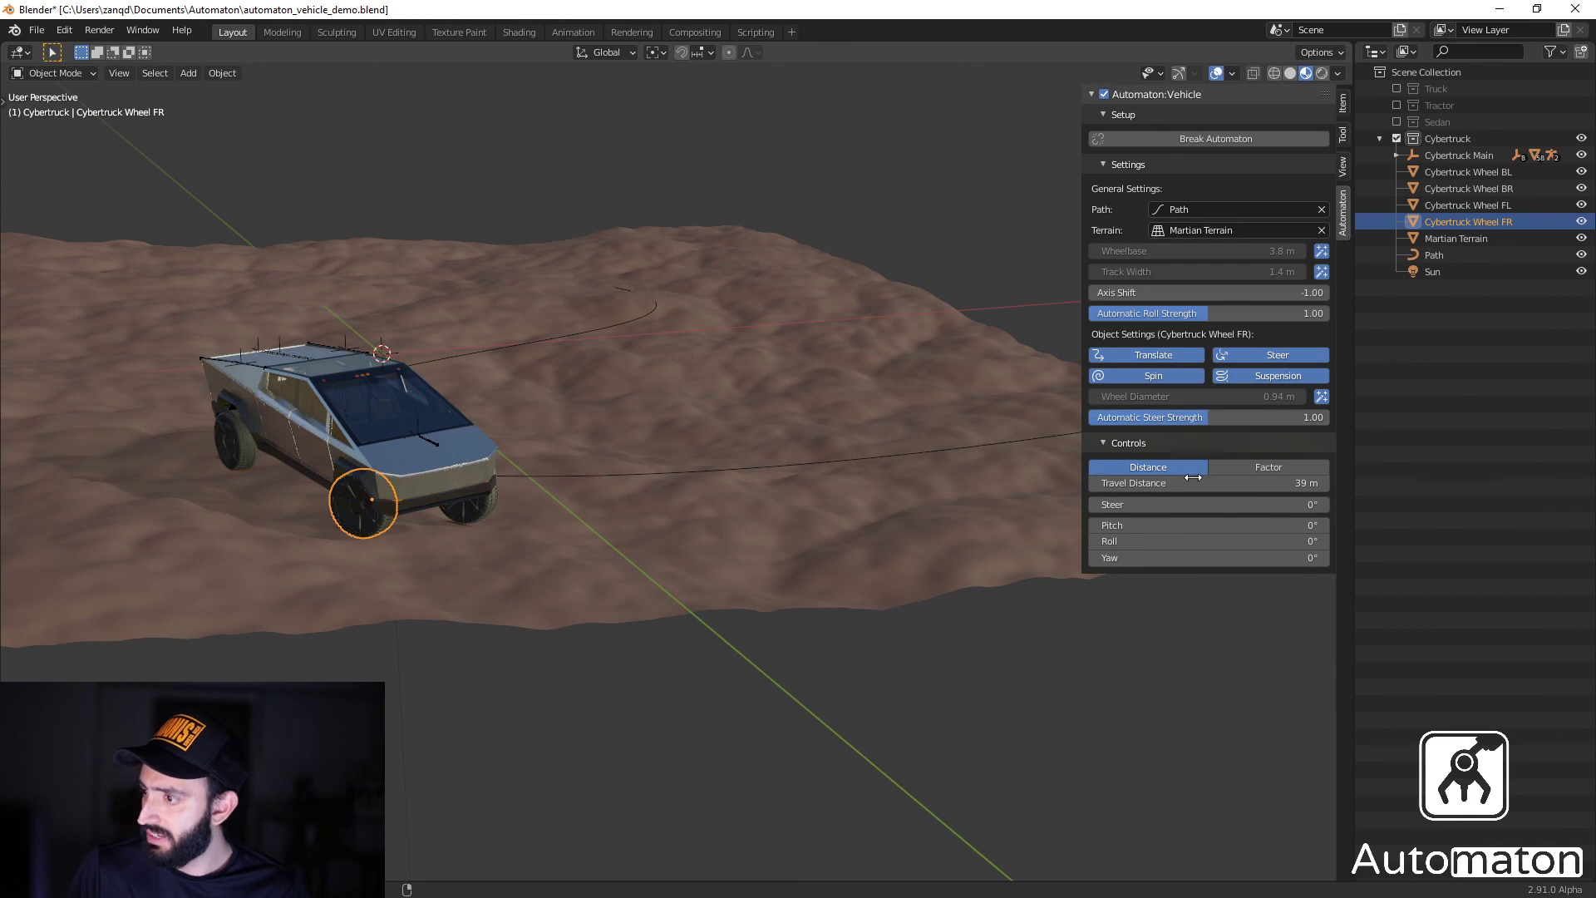
pyautogui.moveTo(1193, 477); pyautogui.dragTo(1251, 477)
pyautogui.scroll(3, 948, 513)
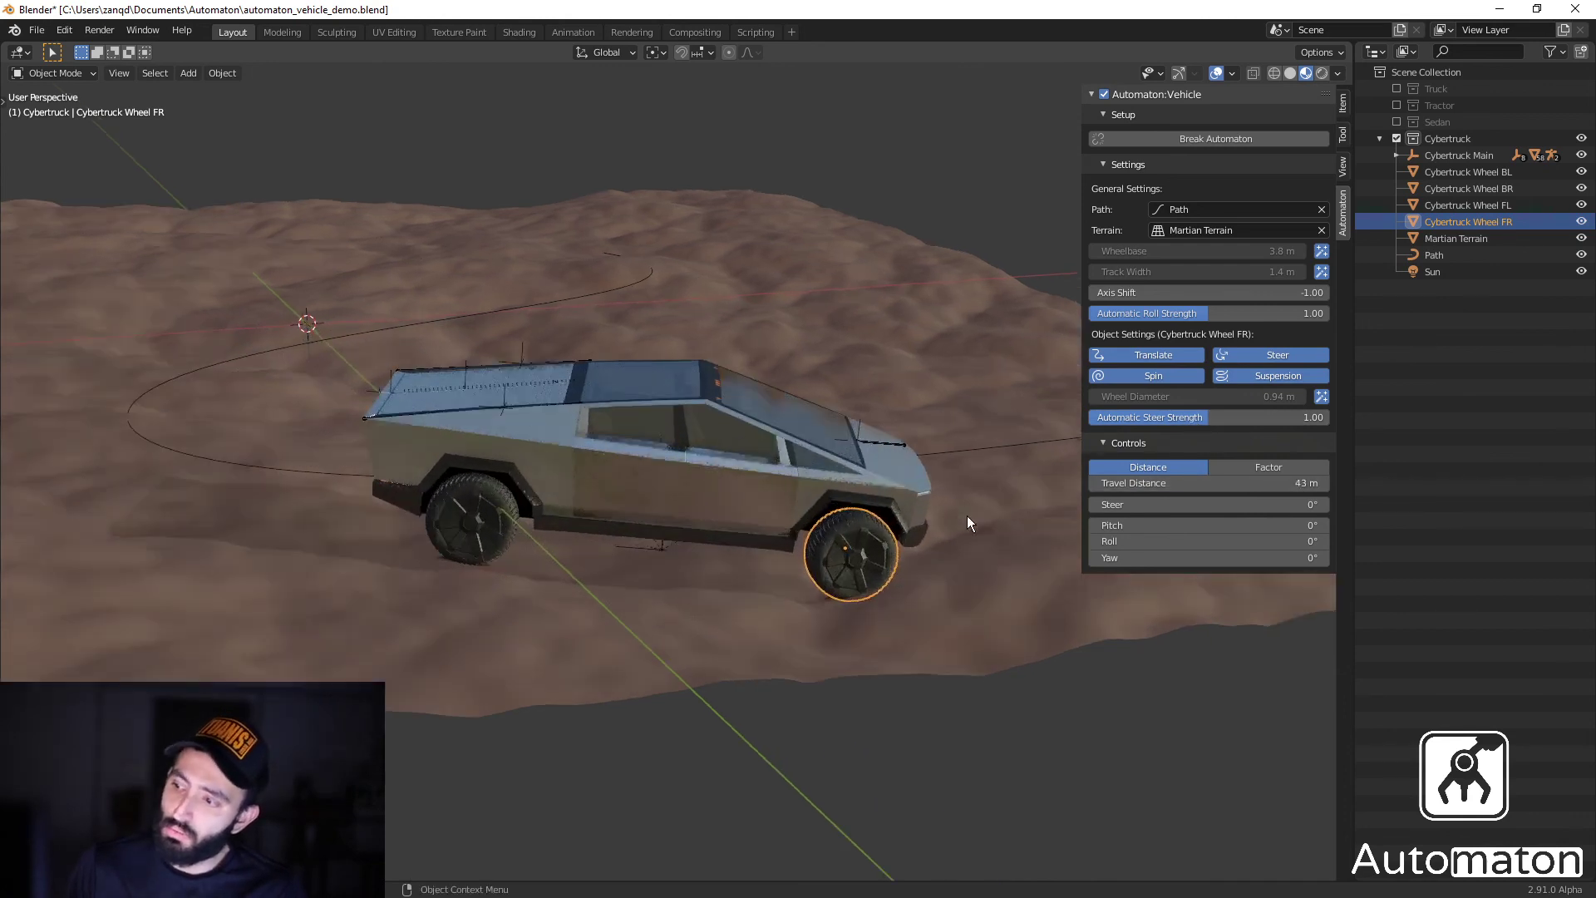
# Try the manual Pitch and Yaw controls at the new path position and return both to 0°.
pyautogui.moveTo(967, 522); pyautogui.dragTo(1001, 521, button='middle')
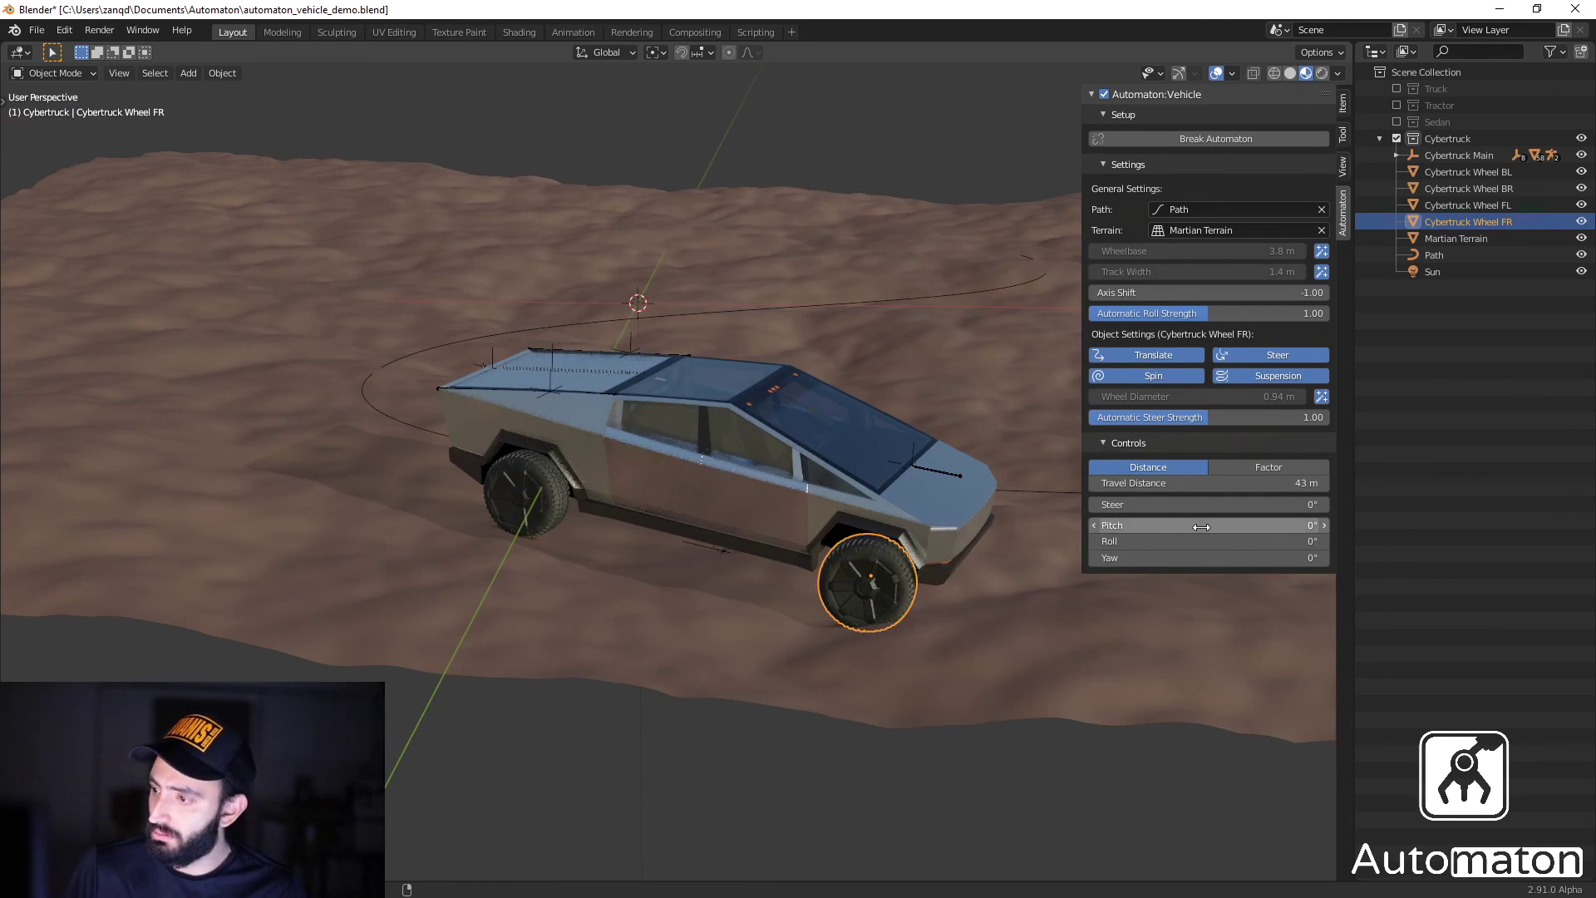
pyautogui.moveTo(1202, 527)
pyautogui.mouseDown()
pyautogui.moveTo(1188, 527)
pyautogui.moveTo(1207, 526)
pyautogui.mouseUp()
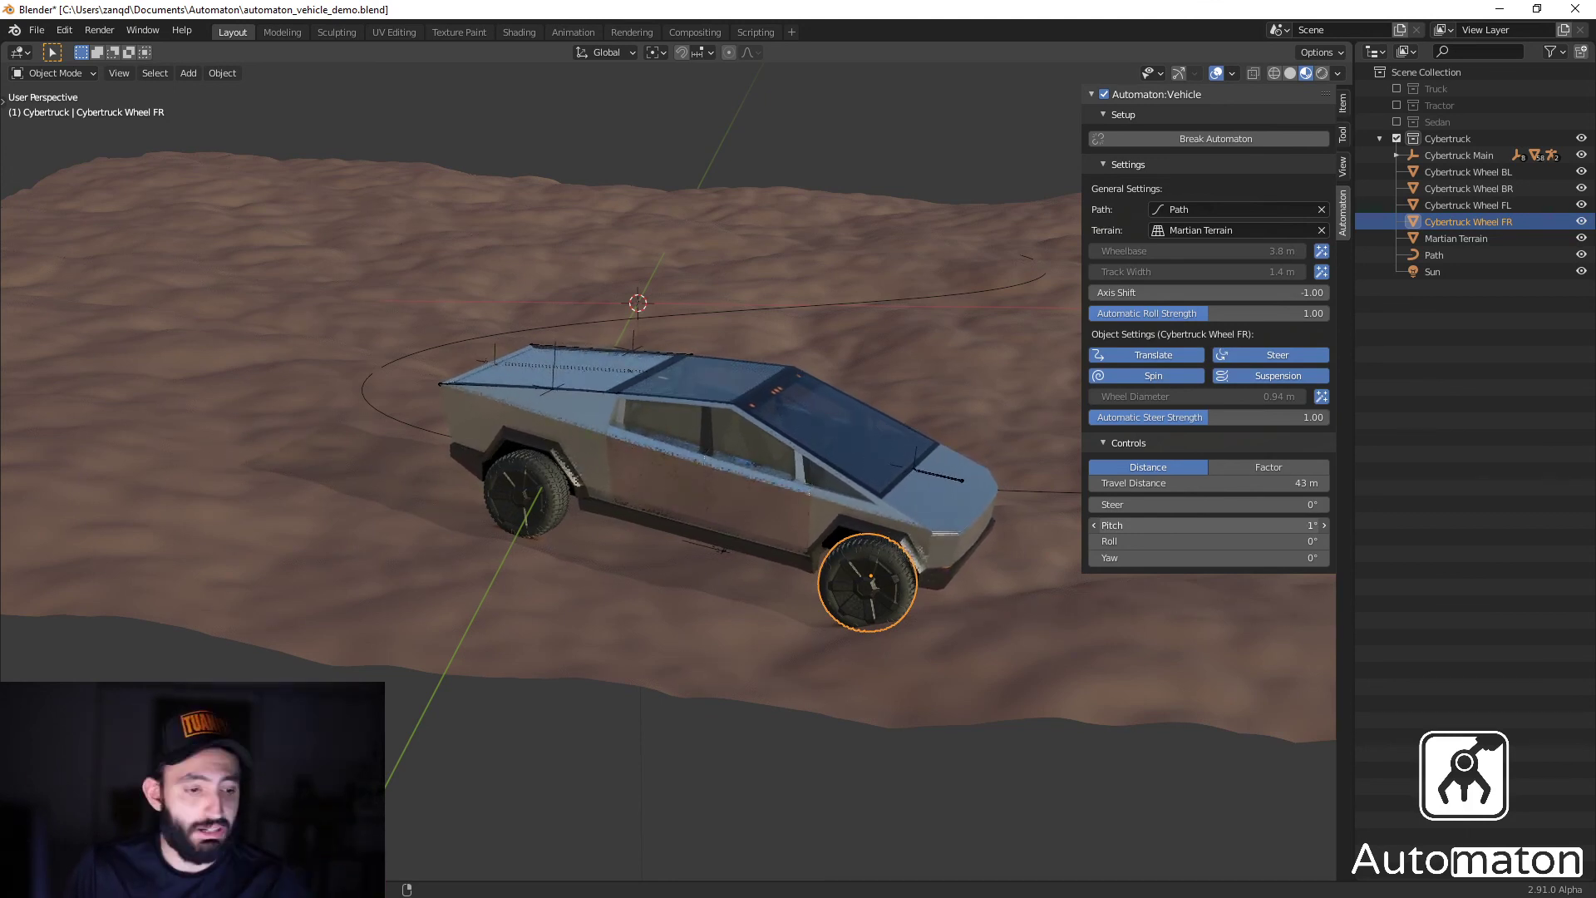
pyautogui.rightClick(1202, 527)
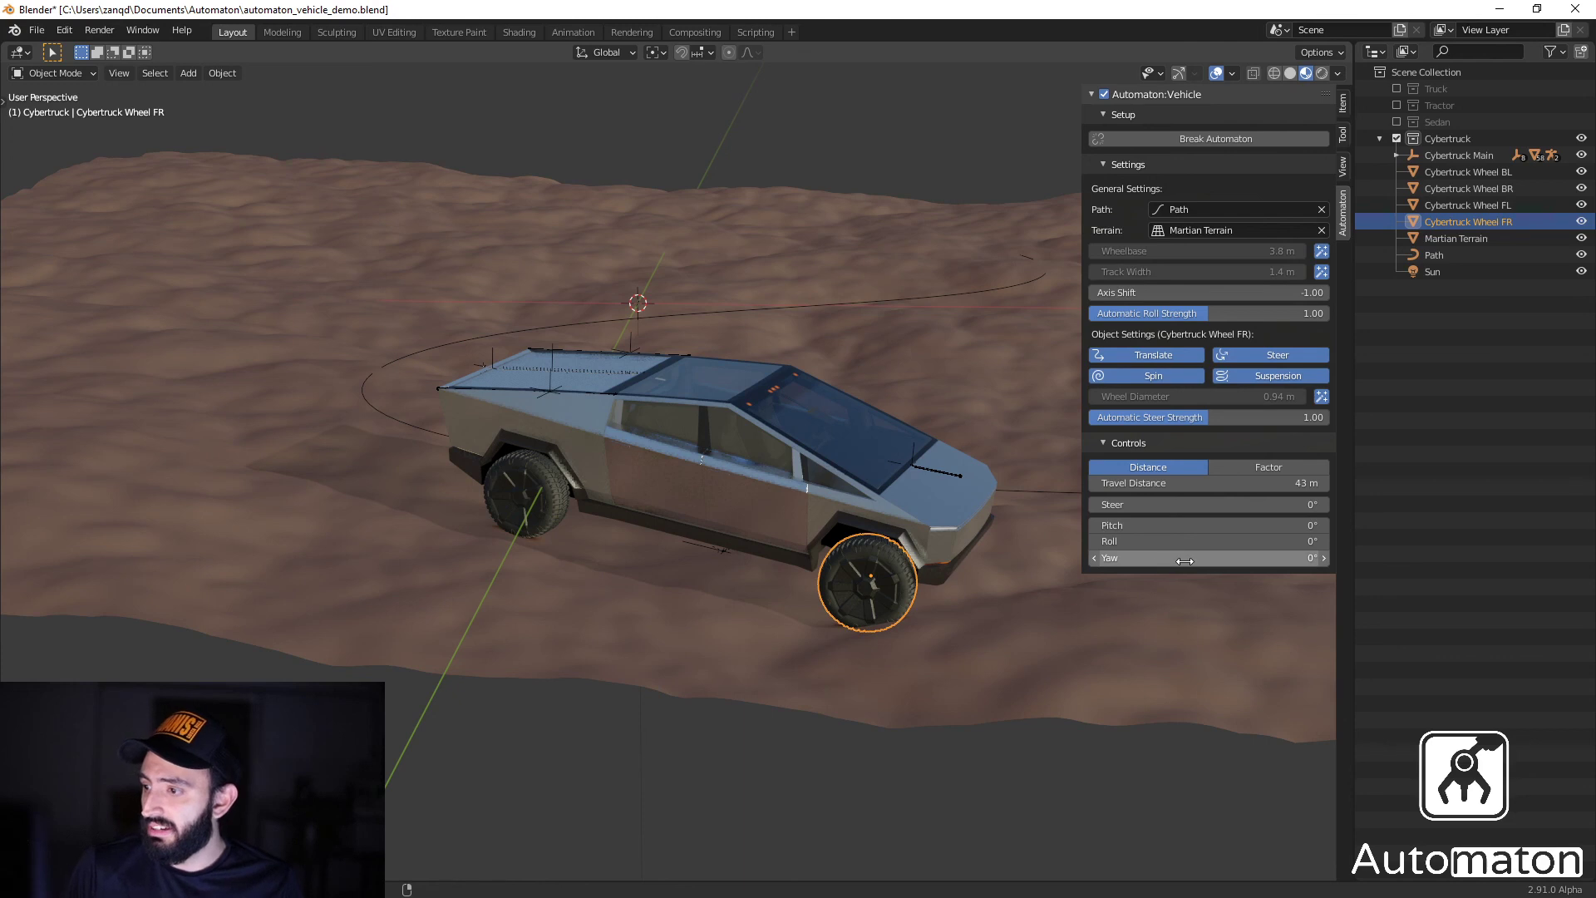
pyautogui.moveTo(1184, 561); pyautogui.dragTo(1185, 562)
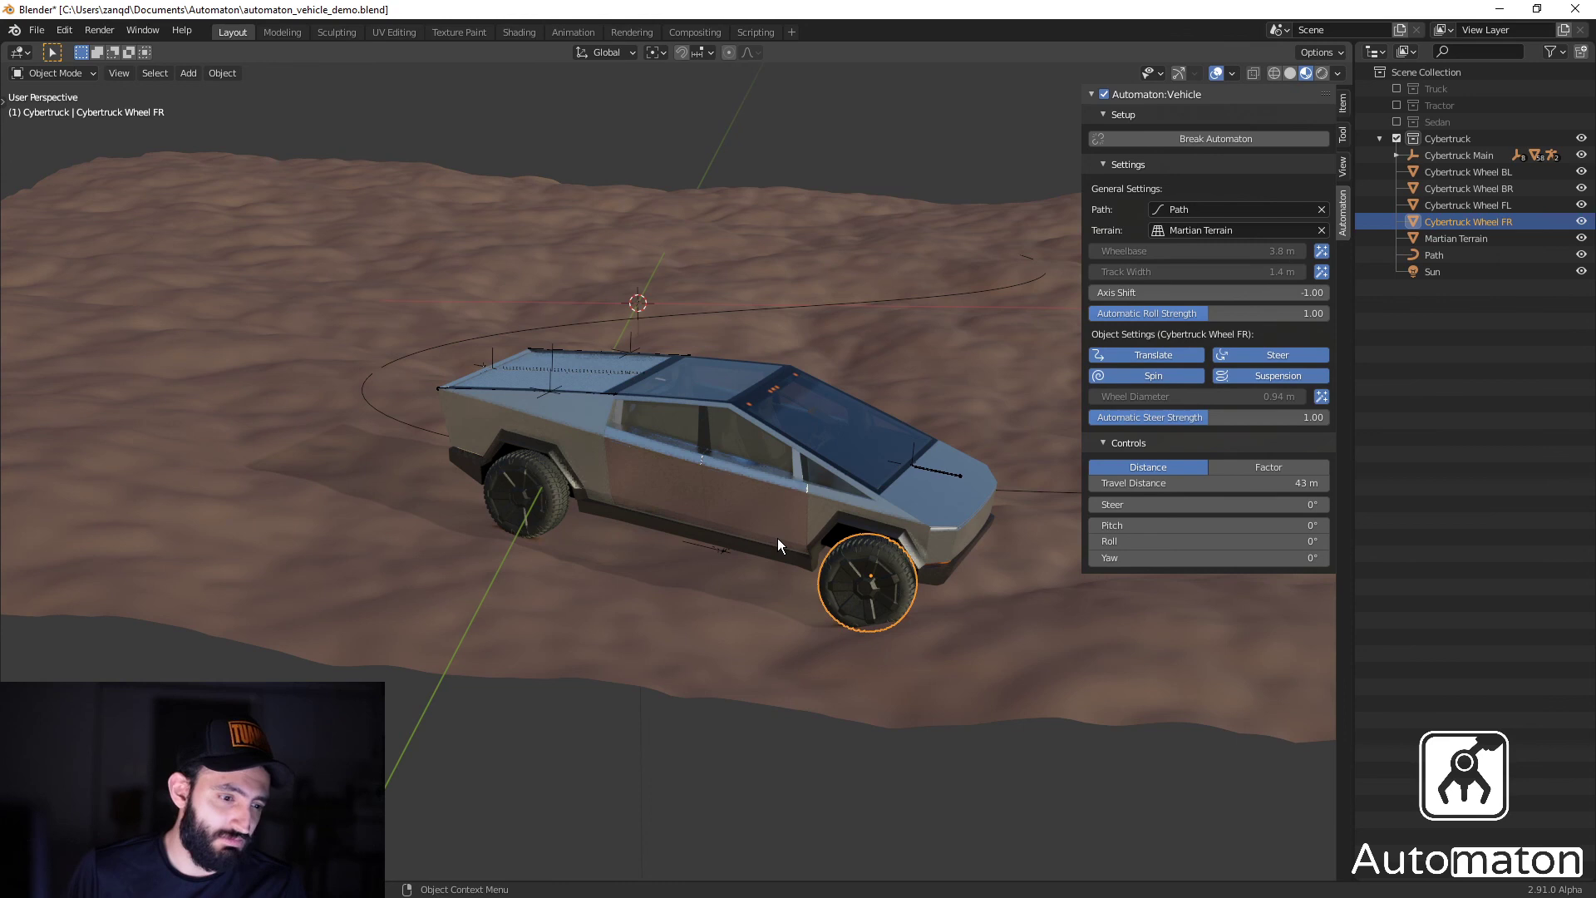
pyautogui.scroll(-3, 839, 520)
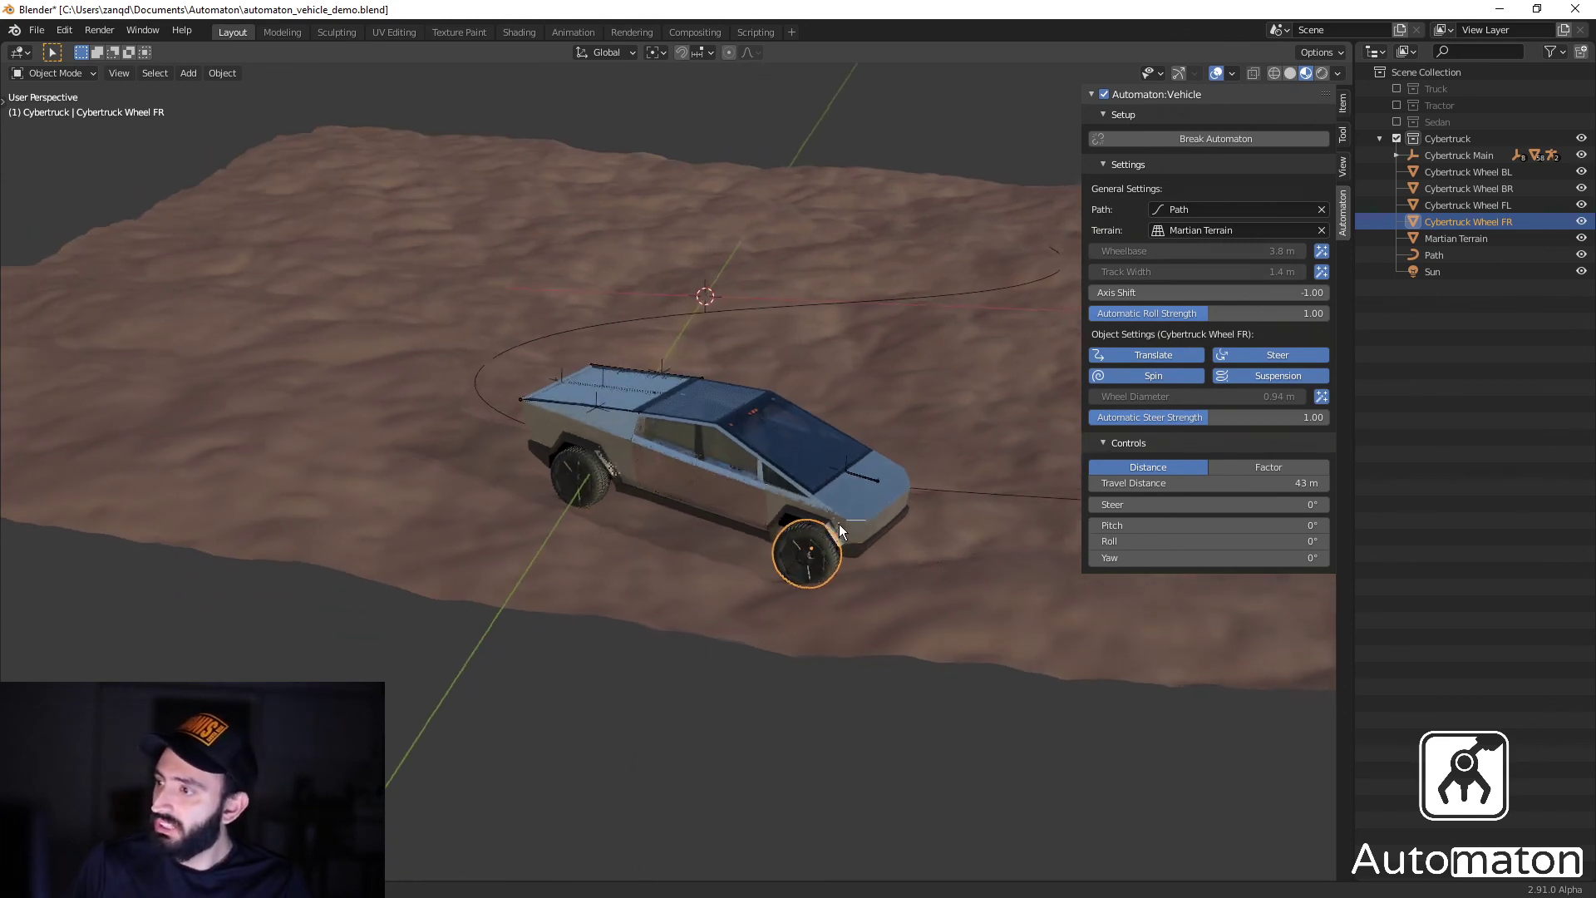
pyautogui.scroll(2, 829, 532)
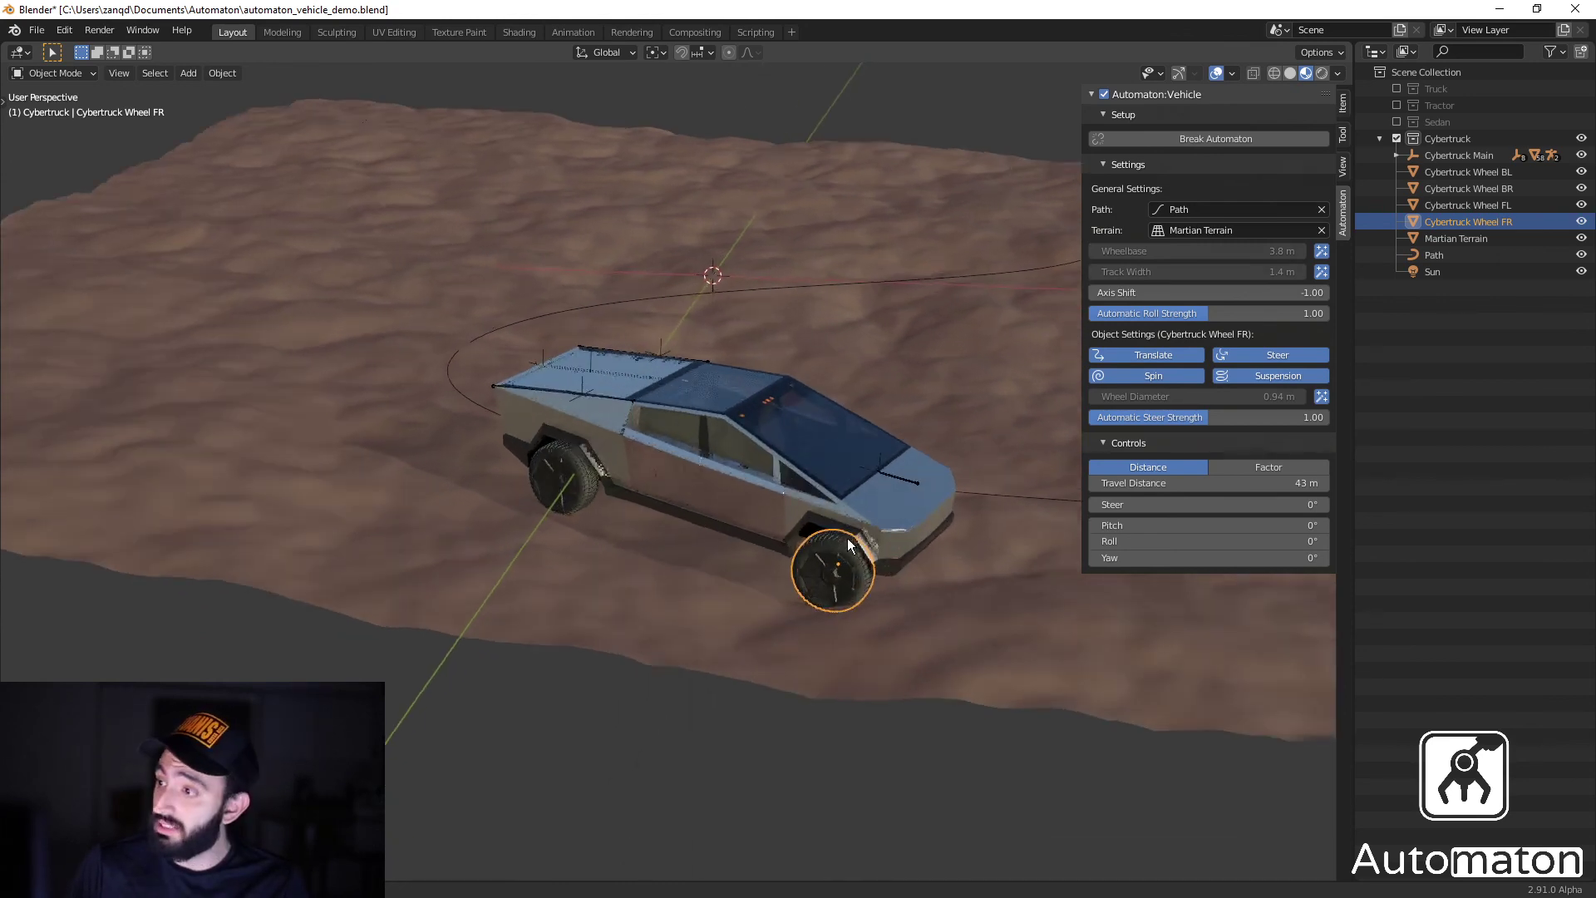